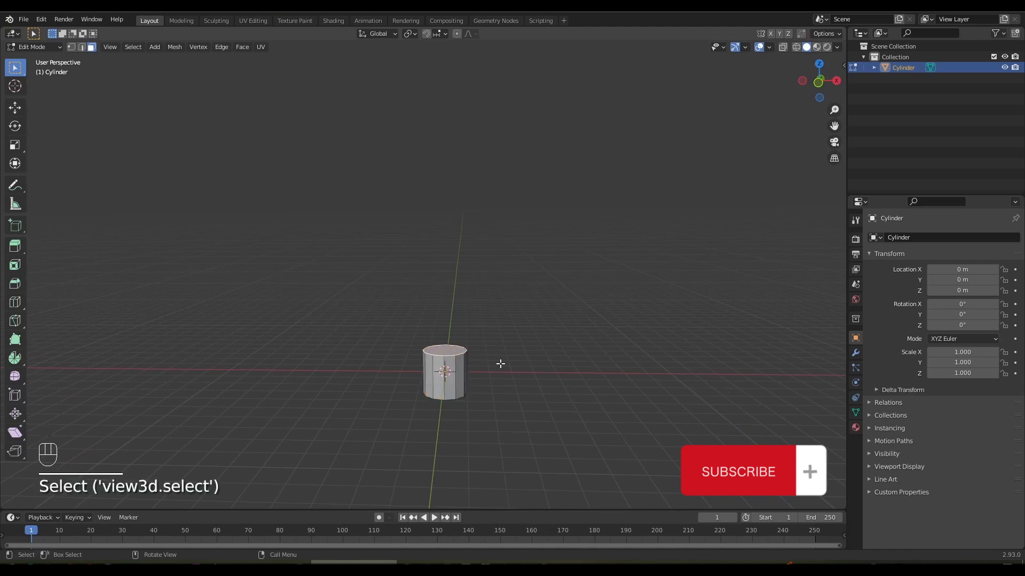
Raise the cylinder's top face about 2.67 m and extrude it outward into a flat rim scaled about 4.79.
{"action": "key", "text": "g"}
{"action": "left_click", "coordinate": [511, 322]}
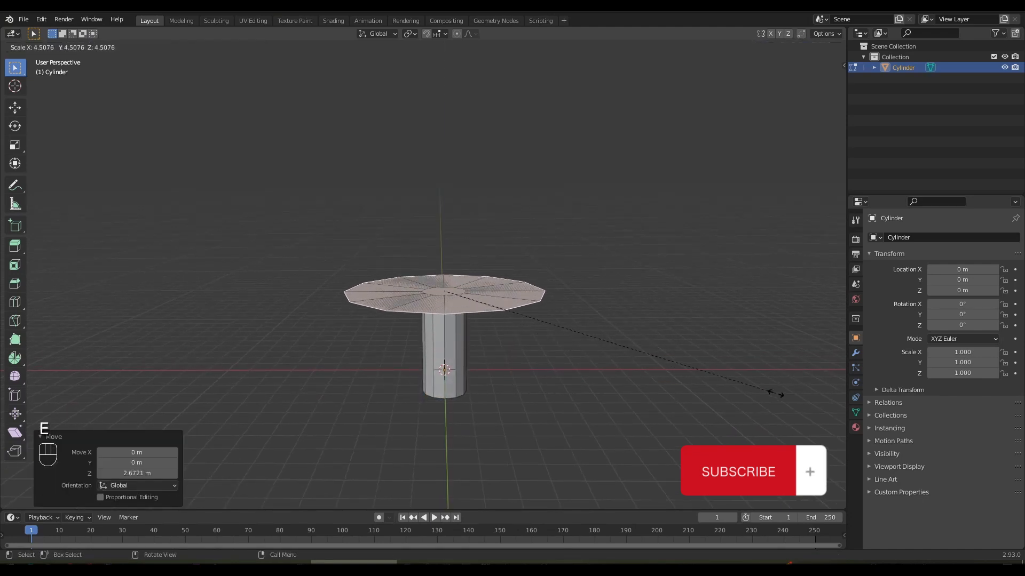
{"action": "left_click", "coordinate": [795, 392]}
Extrude the widened rim upward about 2.8 m and scale its top face to about 0.279 to form the lowest foliage tier.
{"action": "key", "text": "e"}
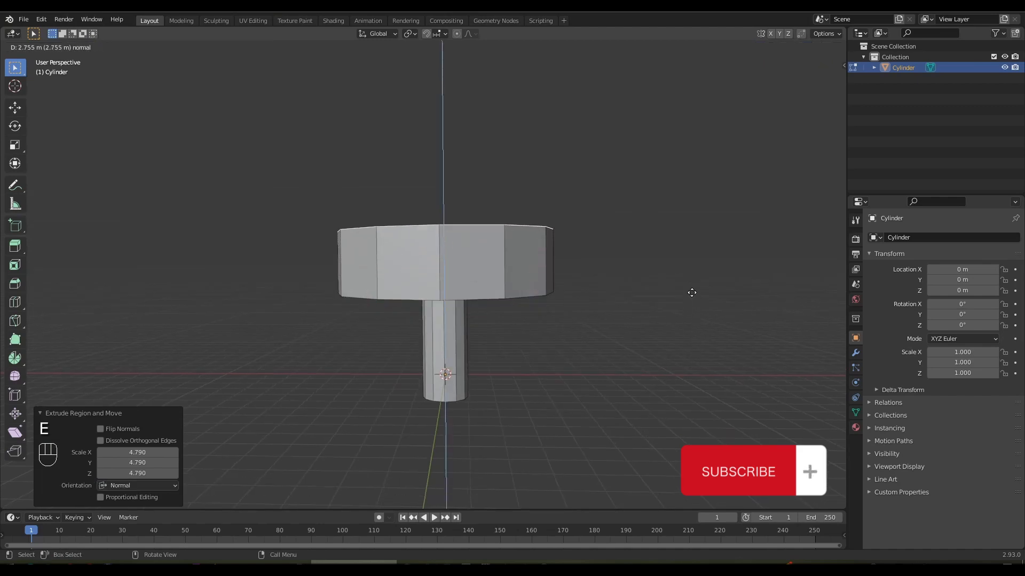
{"action": "left_click", "coordinate": [691, 290]}
{"action": "key", "text": "s"}
{"action": "left_click", "coordinate": [507, 281]}
Build the second foliage tier by extruding the top face outward, extruding it up about 2.56 m, and tapering it to about 0.28.
{"action": "middle_click_drag", "start_coordinate": [507, 281], "coordinate": [550, 310]}
{"action": "key", "text": "e"}
{"action": "key", "text": "s"}
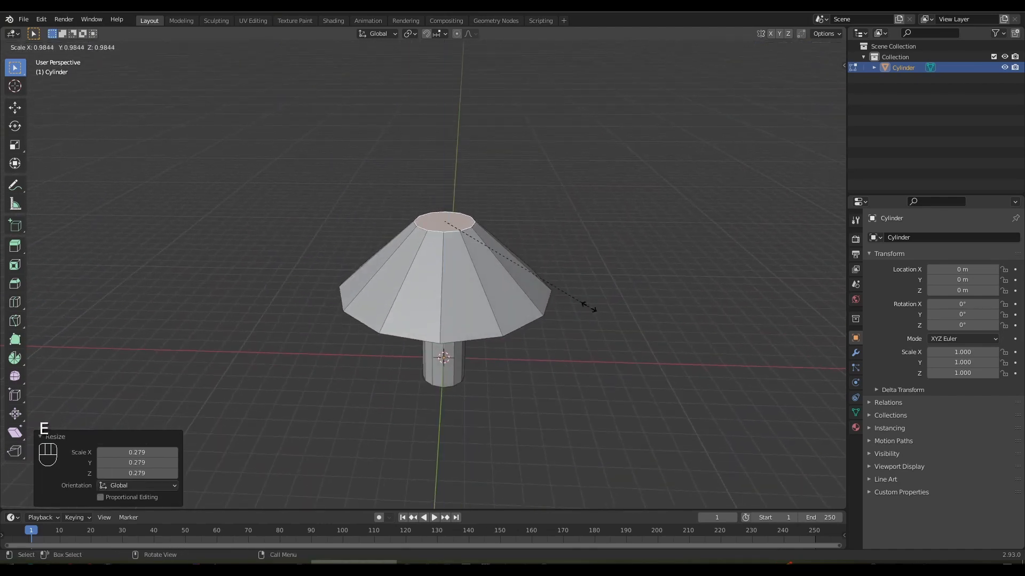
{"action": "left_click", "coordinate": [126, 378]}
{"action": "middle_click_drag", "start_coordinate": [529, 376], "coordinate": [505, 412]}
{"action": "key", "text": "e"}
{"action": "left_click", "coordinate": [620, 400]}
{"action": "key", "text": "s"}
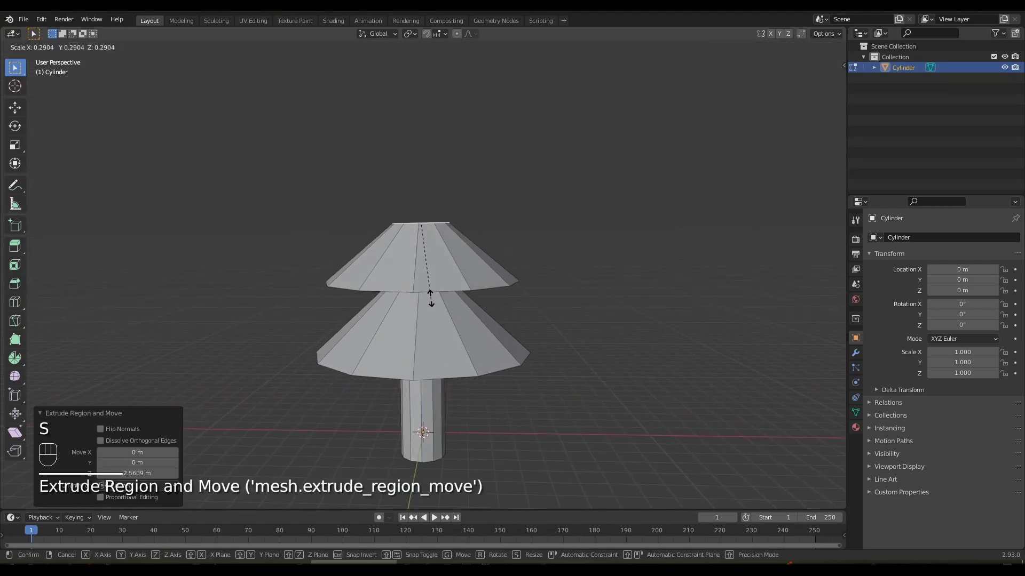
{"action": "left_click", "coordinate": [430, 297]}
Build the third foliage tier by extruding the top face outward, extruding it up about 3.72 m, and scaling it to 0.
{"action": "middle_click_drag", "start_coordinate": [430, 297], "coordinate": [483, 323]}
{"action": "key", "text": "e"}
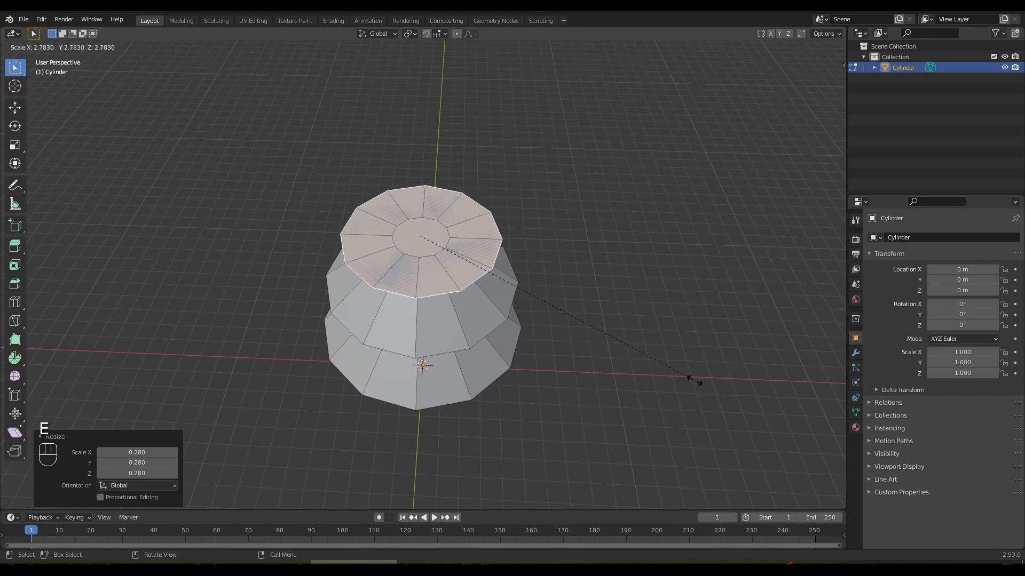
{"action": "left_click", "coordinate": [702, 384]}
{"action": "middle_click_drag", "start_coordinate": [702, 384], "coordinate": [689, 325]}
{"action": "key", "text": "e"}
{"action": "left_click", "coordinate": [619, 320]}
{"action": "type", "text": "s"}
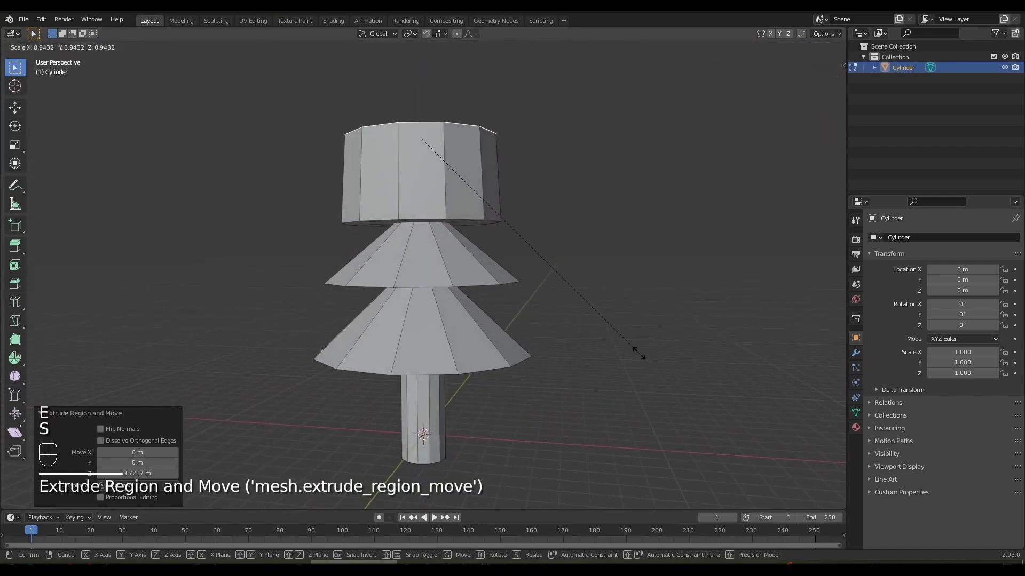
{"action": "type", "text": "0"}
{"action": "left_click", "coordinate": [435, 149]}
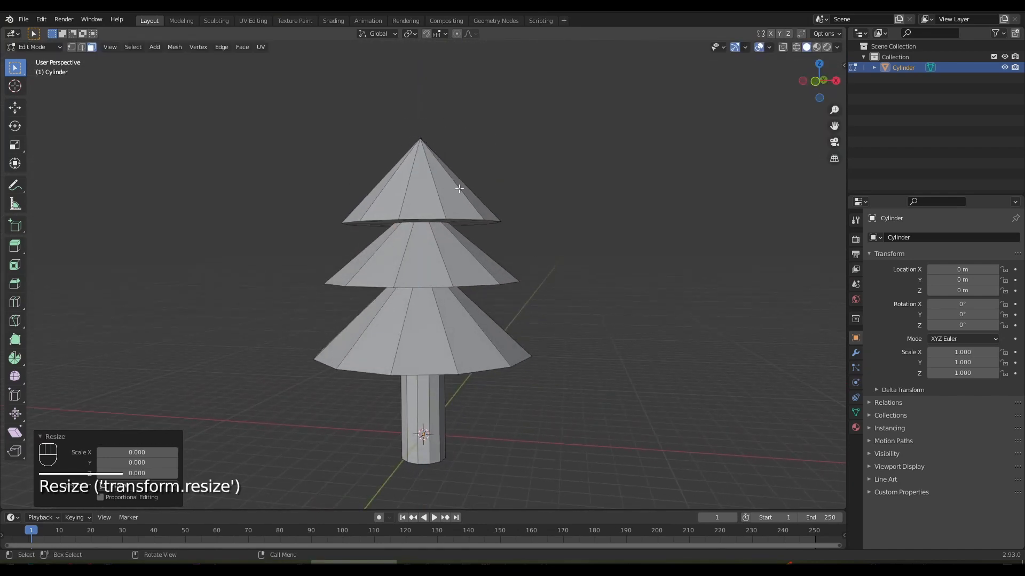
Scale the trunk's bottom face to about 1.27 so the trunk widens at its base.
{"action": "scroll", "coordinate": [520, 313], "scroll_direction": "down", "scroll_amount": 2}
{"action": "mouse_move", "coordinate": [520, 312]}
{"action": "middle_mouse_down"}
{"action": "mouse_move", "coordinate": [520, 267]}
{"action": "mouse_move", "coordinate": [517, 310]}
{"action": "middle_mouse_up"}
{"action": "scroll", "coordinate": [516, 311], "scroll_direction": "up", "scroll_amount": 1}
{"action": "middle_click_drag", "start_coordinate": [512, 349], "coordinate": [501, 248], "text": "shift"}
{"action": "middle_click_drag", "start_coordinate": [496, 298], "coordinate": [490, 250]}
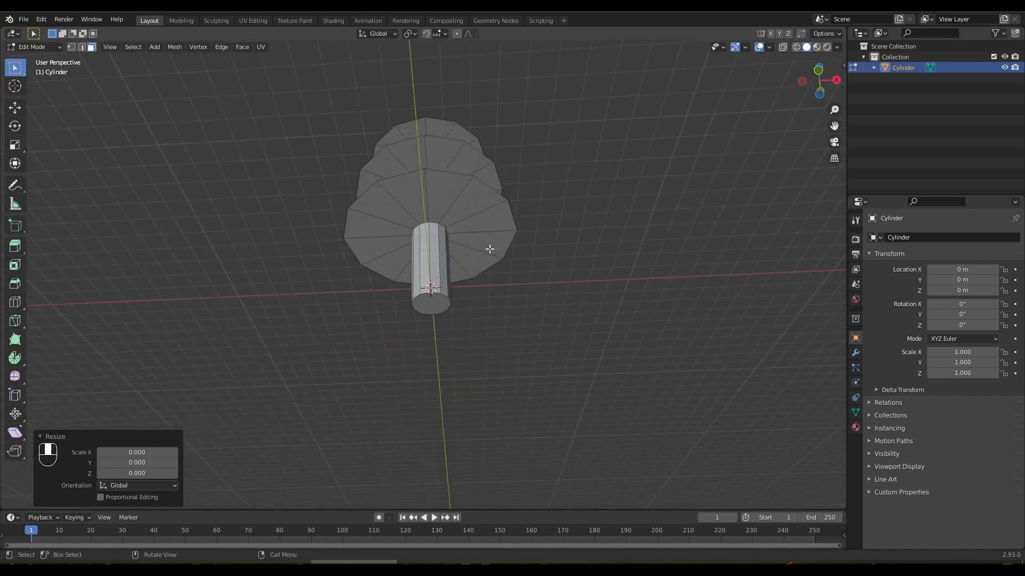
{"action": "left_click", "coordinate": [435, 309]}
{"action": "middle_click_drag", "start_coordinate": [482, 342], "coordinate": [483, 374]}
{"action": "key", "text": "s"}
{"action": "left_click", "coordinate": [514, 357]}
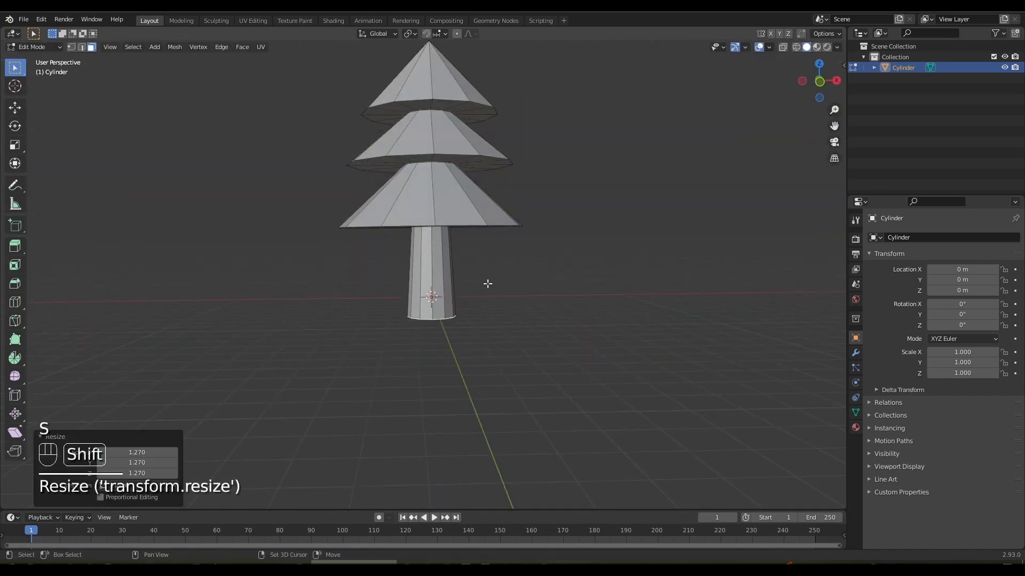
In front view with X-ray on, raise the top foliage tier along Z and scale it to about 0.957.
{"action": "middle_click_drag", "start_coordinate": [506, 231], "coordinate": [426, 347], "text": "shift"}
{"action": "key", "text": "KP_1"}
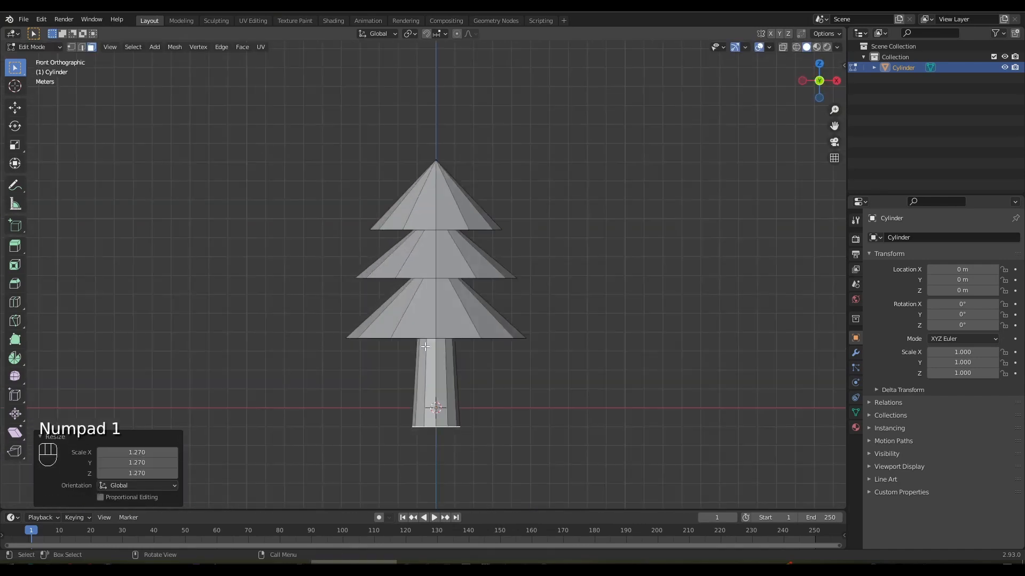
{"action": "left_click", "coordinate": [783, 48]}
{"action": "left_click_drag", "start_coordinate": [312, 138], "coordinate": [518, 235]}
{"action": "key", "text": "g"}
{"action": "key", "text": "z"}
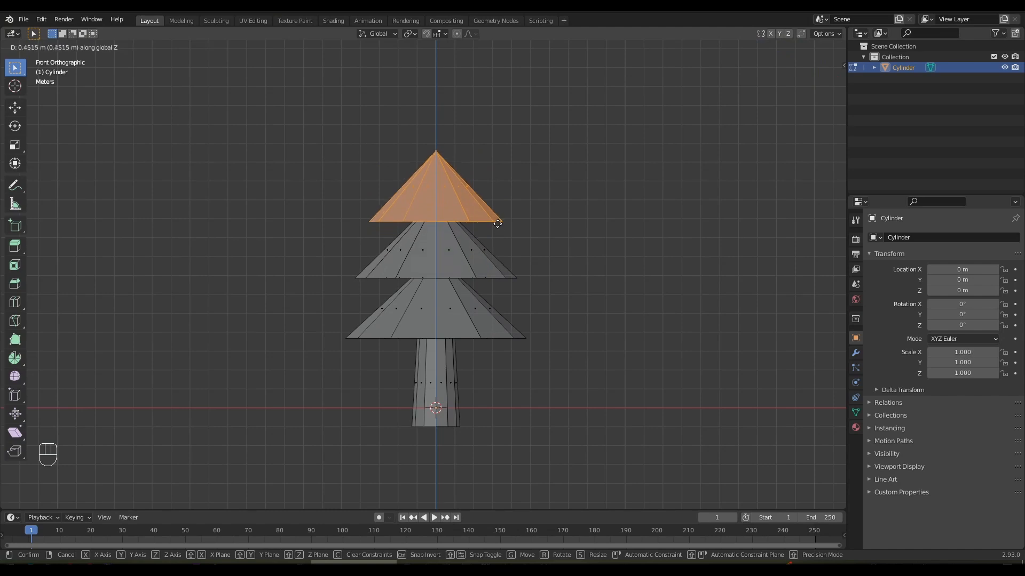
{"action": "left_click", "coordinate": [498, 219]}
{"action": "key", "text": "s"}
{"action": "left_click", "coordinate": [574, 243]}
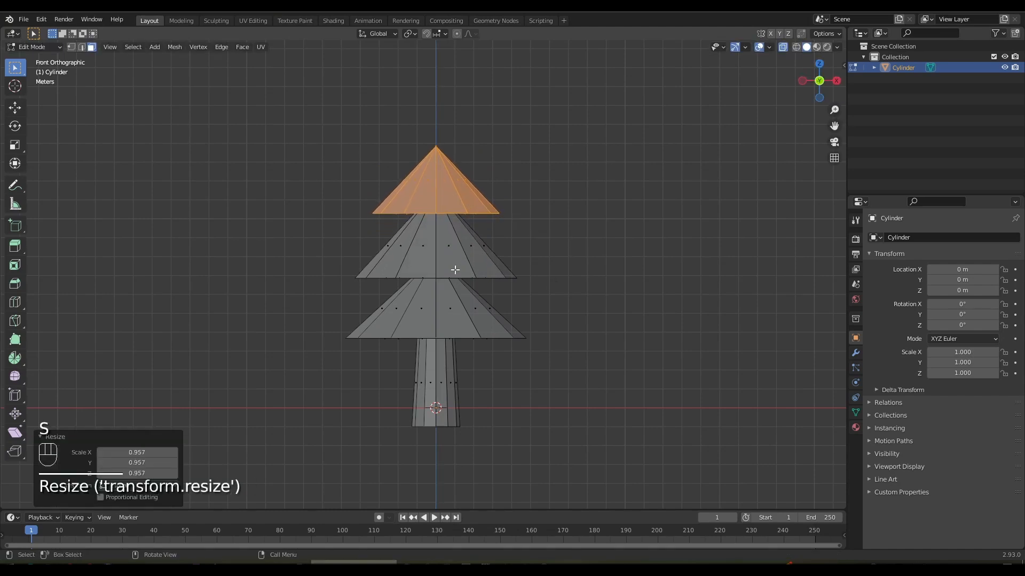
Scale the middle foliage tier to about 0.92 and raise it about 0.17 m along Z.
{"action": "left_click_drag", "start_coordinate": [577, 290], "coordinate": [286, 235]}
{"action": "key", "text": "s"}
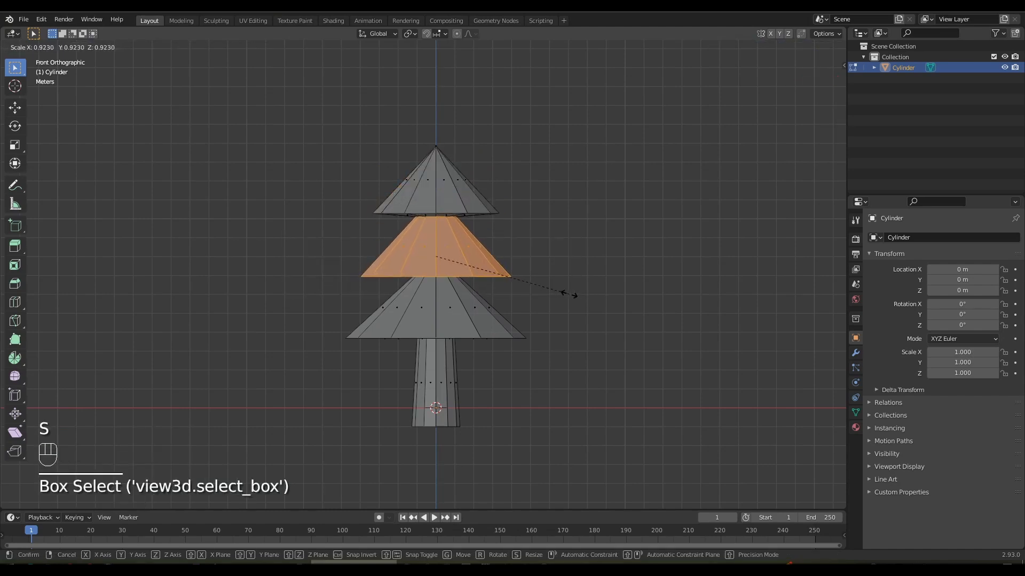
{"action": "left_click", "coordinate": [568, 294]}
{"action": "key", "text": "g"}
{"action": "left_click", "coordinate": [579, 290]}
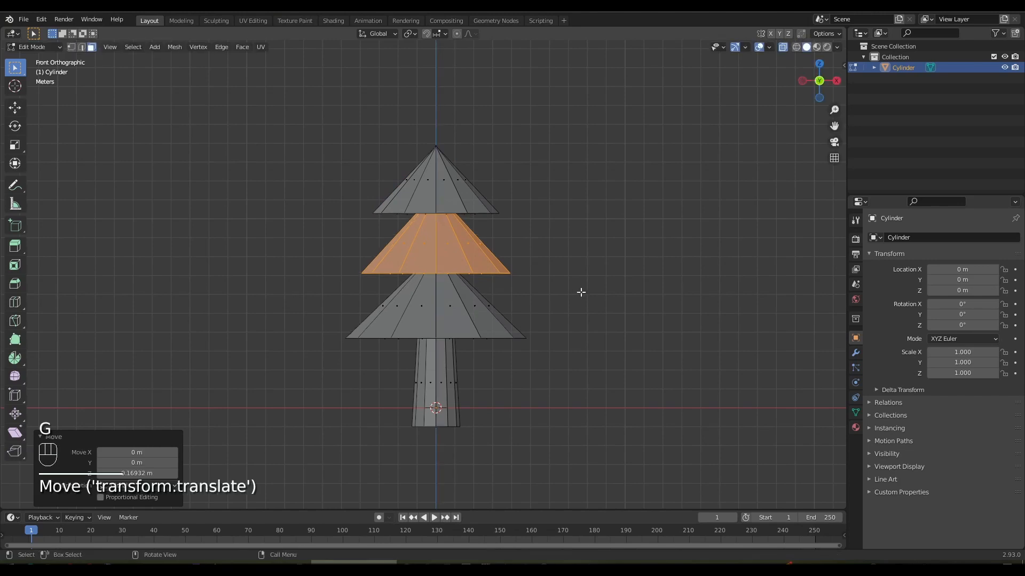
{"action": "left_click", "coordinate": [578, 290]}
Save the file and display the tree in Material Preview shading with X-ray off.
{"action": "middle_click_drag", "start_coordinate": [579, 290], "coordinate": [550, 295]}
{"action": "key", "text": "ctrl+s"}
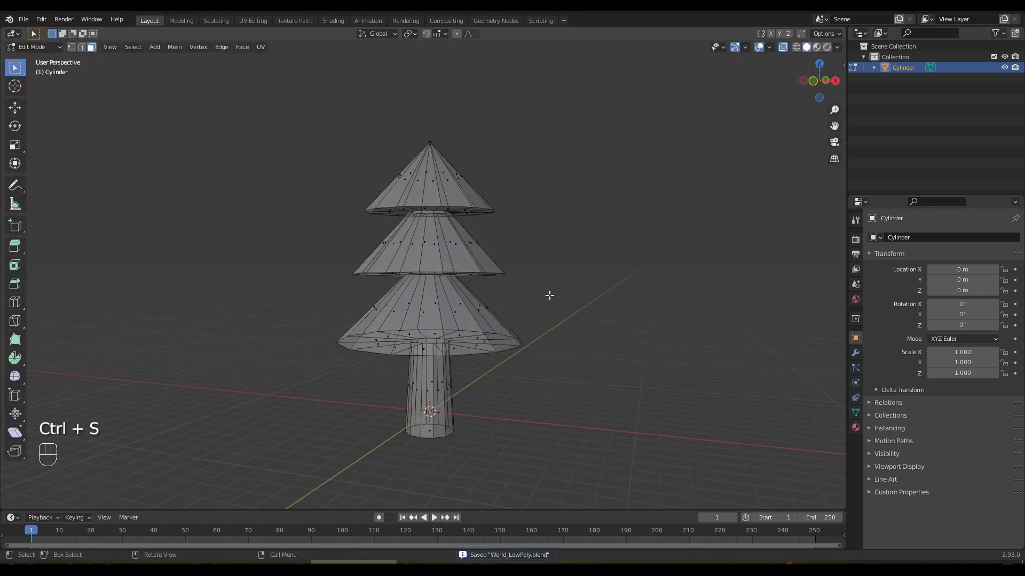
{"action": "left_click", "coordinate": [796, 47]}
{"action": "left_click", "coordinate": [817, 47]}
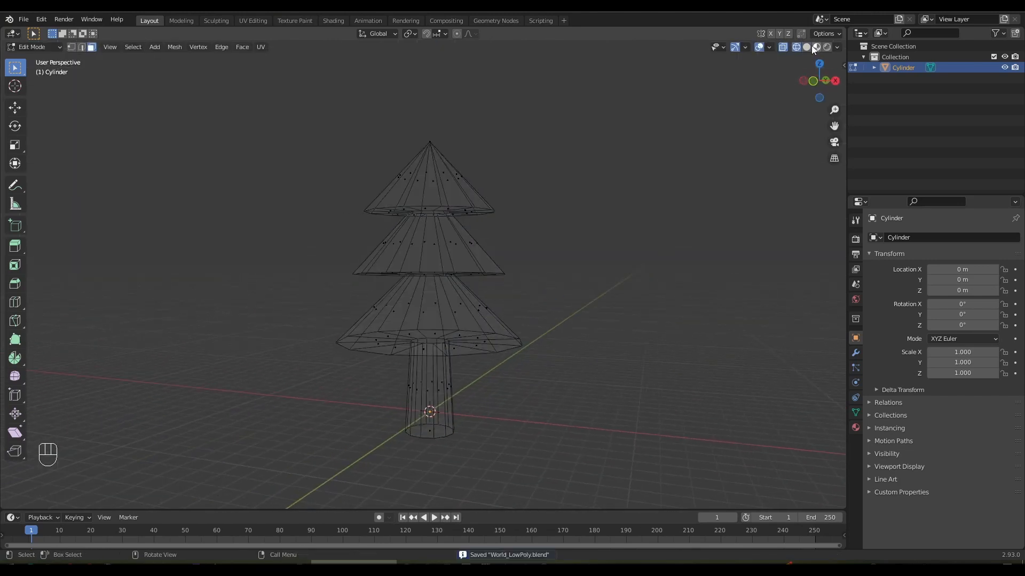
{"action": "left_click", "coordinate": [782, 48]}
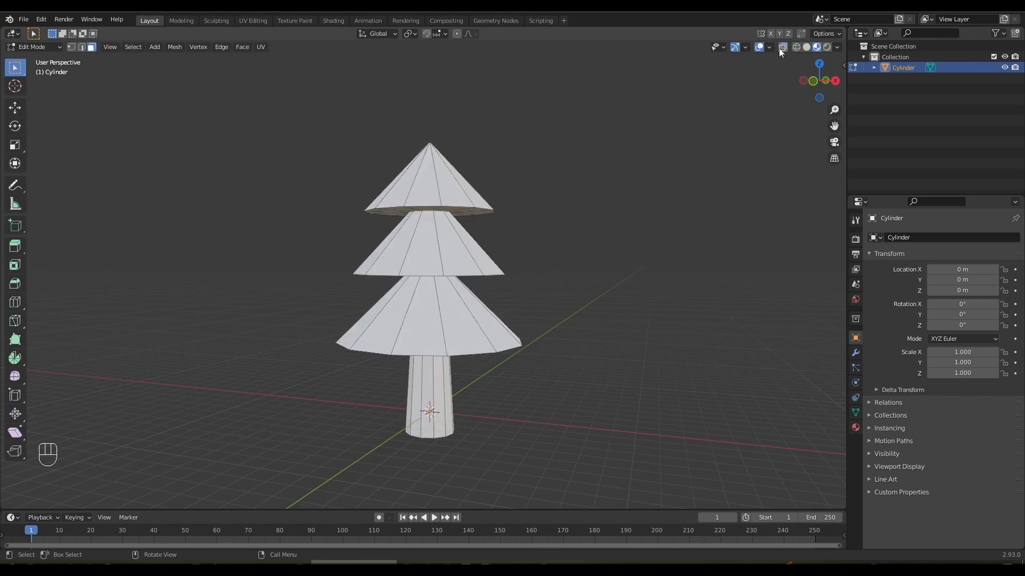
Select the top tier's faces and grow the selection to cover all three foliage tiers.
{"action": "middle_click_drag", "start_coordinate": [545, 373], "coordinate": [391, 219]}
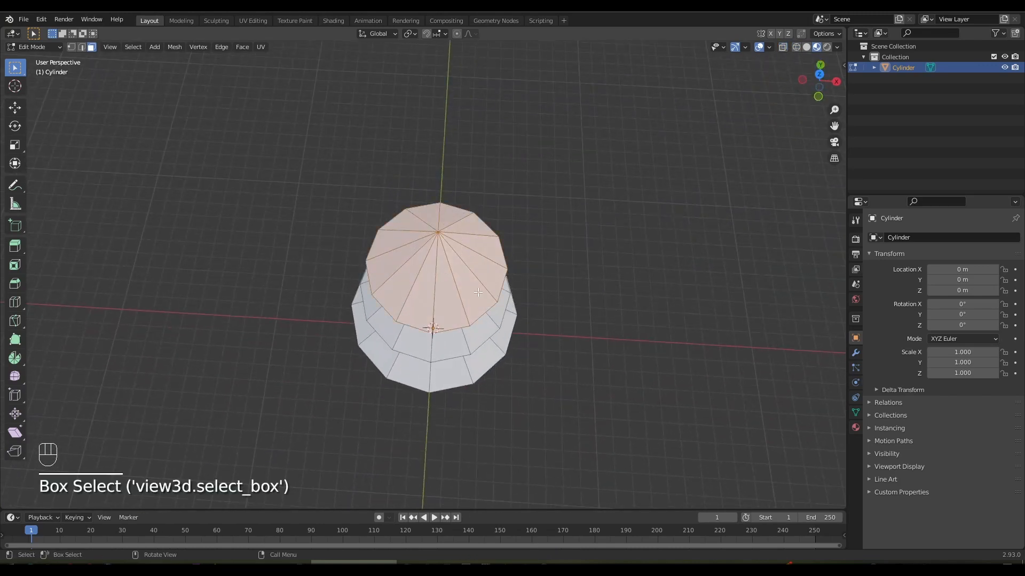
{"action": "middle_click_drag", "start_coordinate": [477, 292], "coordinate": [571, 283]}
{"action": "key", "text": "ctrl+KP_Add"}
{"action": "key", "text": "ctrl+KP_Add"}
Create a new material, add a second material slot, and assign the first material to the selected foliage faces.
{"action": "left_click", "coordinate": [856, 427]}
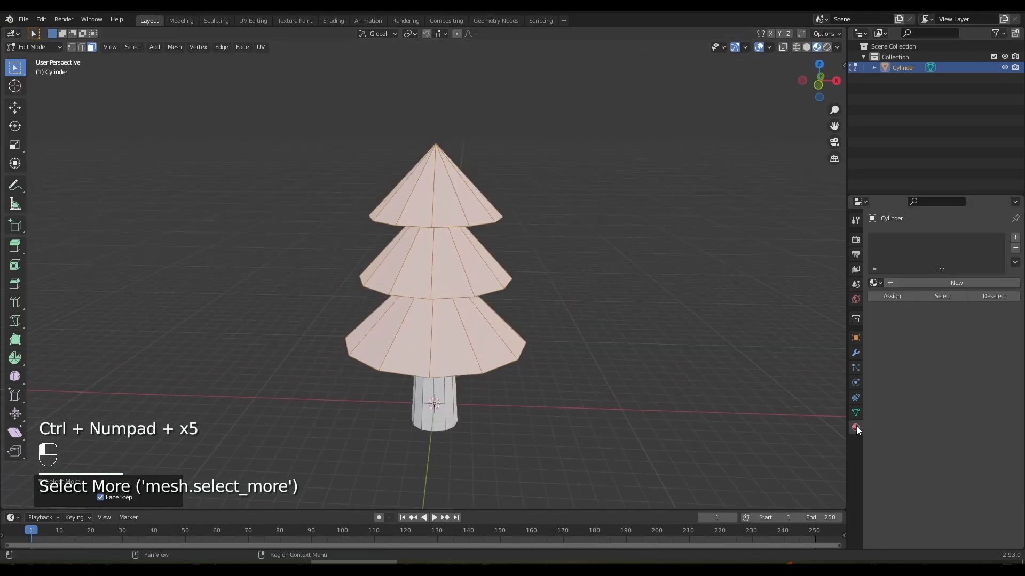
{"action": "left_click", "coordinate": [935, 282]}
{"action": "middle_click_drag", "start_coordinate": [613, 386], "coordinate": [623, 334]}
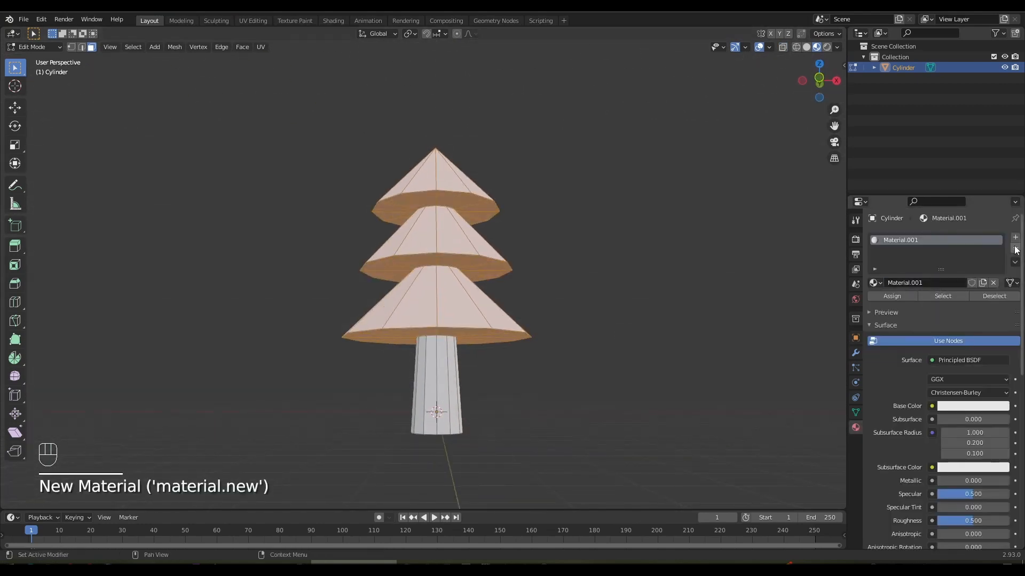
{"action": "left_click", "coordinate": [1015, 237]}
{"action": "left_click", "coordinate": [902, 241]}
{"action": "left_click", "coordinate": [891, 318]}
Create a new material in the second slot and assign it to the trunk by inverting the face selection.
{"action": "left_click", "coordinate": [890, 251]}
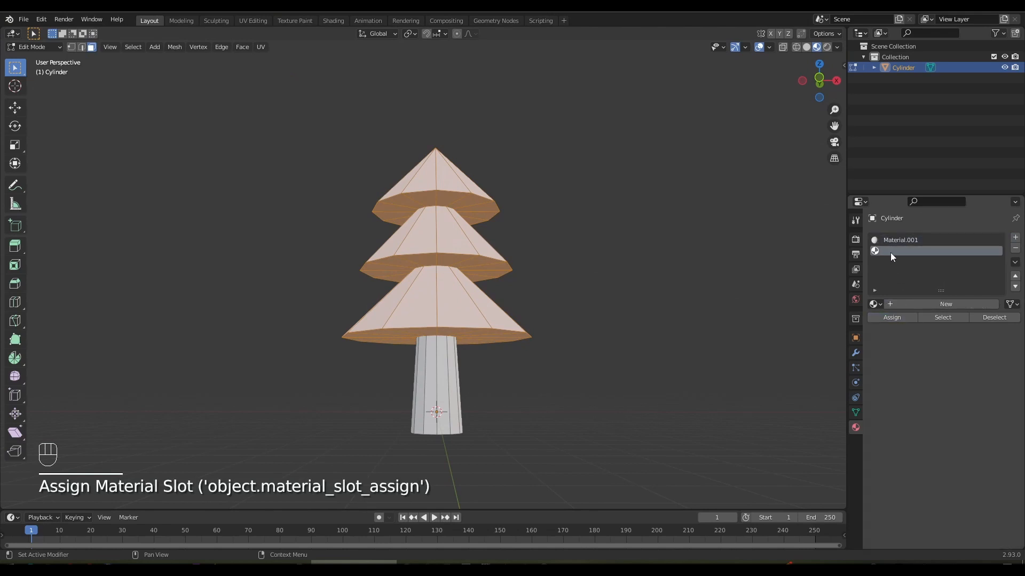
{"action": "left_click", "coordinate": [946, 304]}
{"action": "middle_click_drag", "start_coordinate": [624, 347], "coordinate": [637, 317]}
{"action": "key", "text": "ctrl+i"}
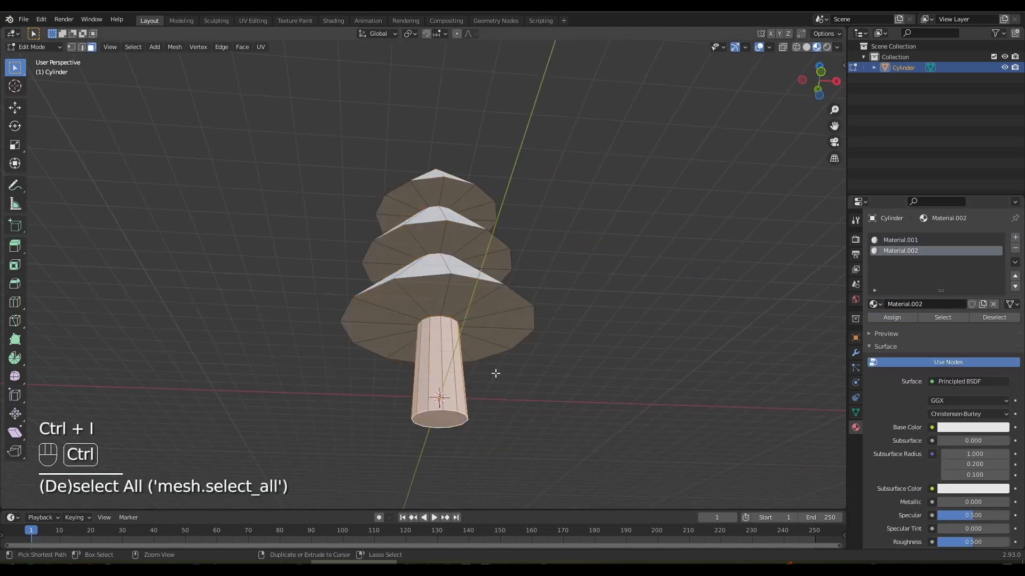
{"action": "left_click", "coordinate": [892, 317]}
{"action": "middle_click_drag", "start_coordinate": [734, 283], "coordinate": [742, 395]}
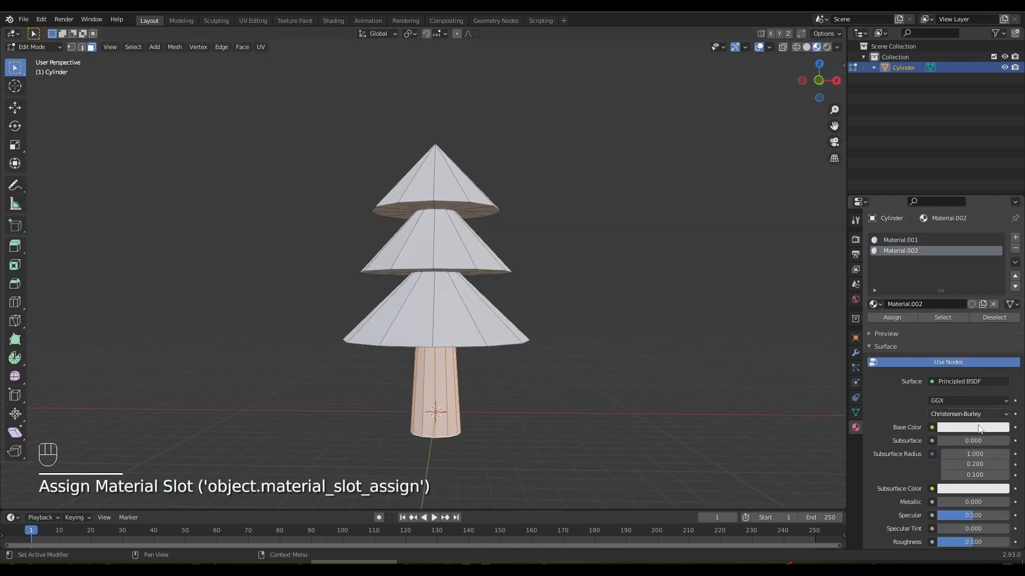
Set the trunk material's base color to dark brown with hue 0.044, saturation 0.925 and value 0.184.
{"action": "left_click", "coordinate": [986, 430]}
{"action": "left_click_drag", "start_coordinate": [938, 336], "coordinate": [941, 340]}
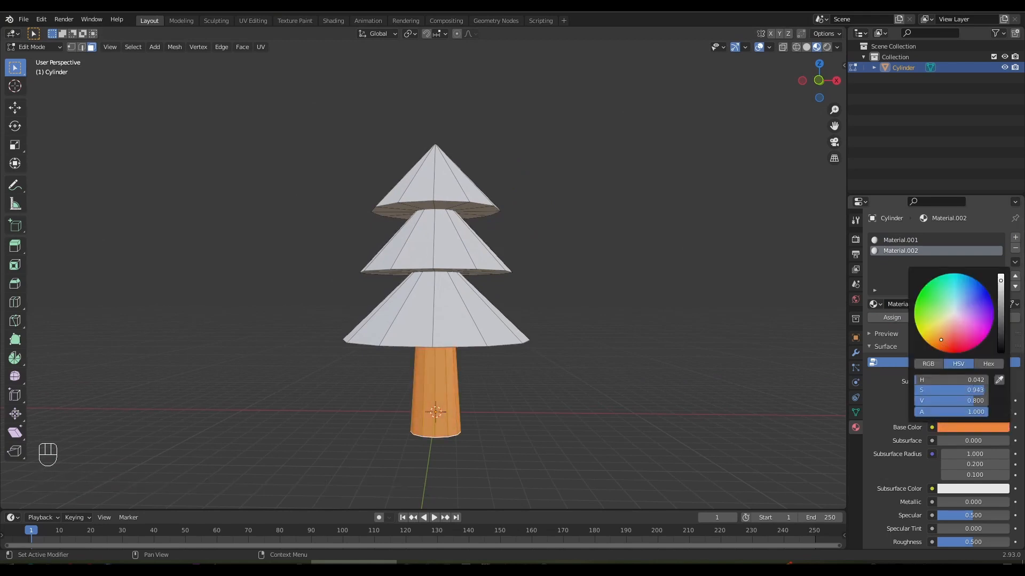
{"action": "left_click_drag", "start_coordinate": [1007, 288], "coordinate": [1001, 316]}
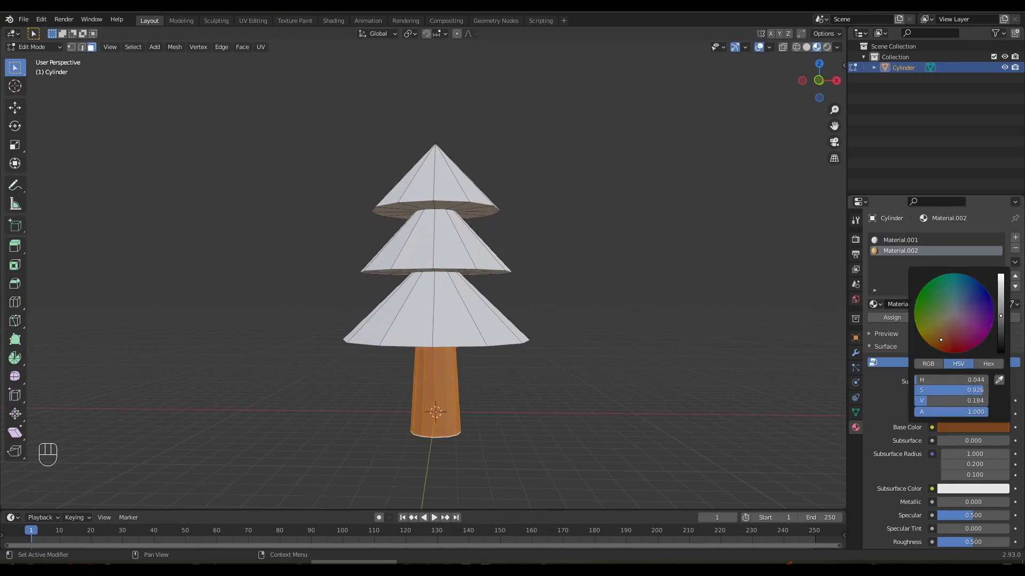
Set the foliage material's base color to a darkened green and deselect the trunk faces.
{"action": "left_click", "coordinate": [901, 241]}
{"action": "left_click", "coordinate": [943, 427]}
{"action": "left_click", "coordinate": [929, 281]}
{"action": "left_click_drag", "start_coordinate": [929, 281], "coordinate": [927, 308]}
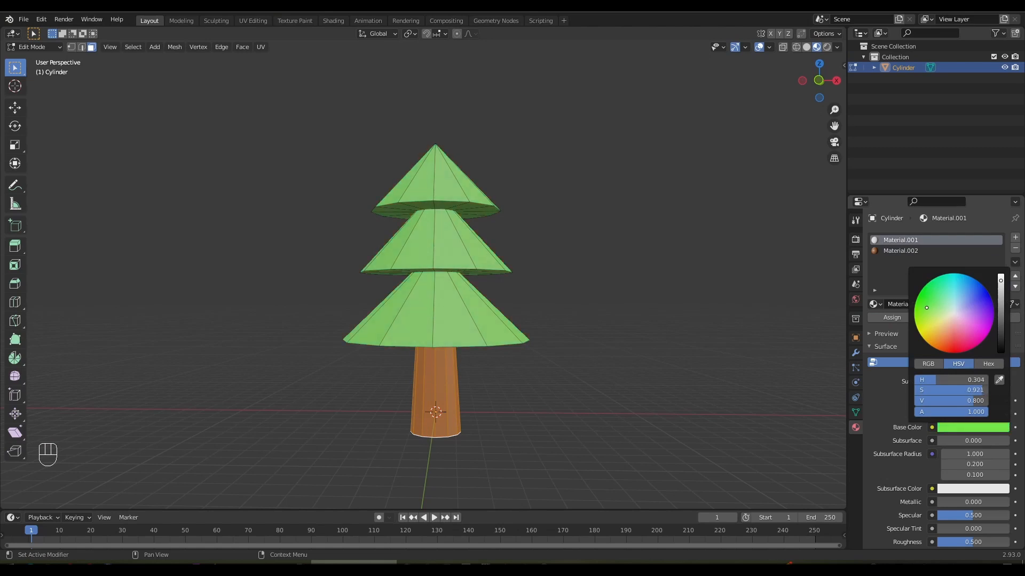
{"action": "left_click_drag", "start_coordinate": [1000, 283], "coordinate": [1001, 300]}
{"action": "left_click", "coordinate": [639, 250]}
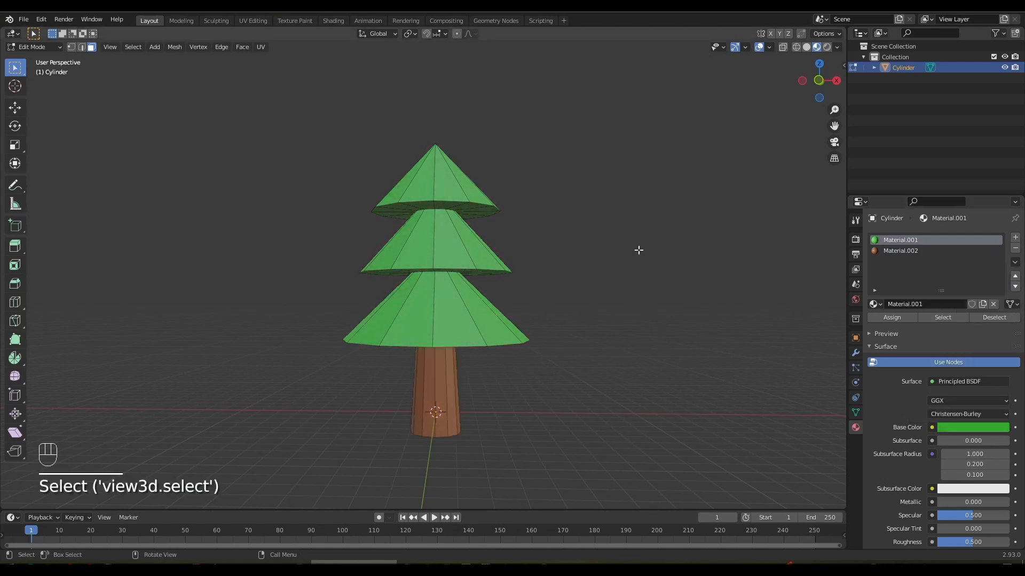
Return to Object Mode, rename the tree object Tree1, and save the file.
{"action": "mouse_move", "coordinate": [606, 271]}
{"action": "middle_mouse_down"}
{"action": "mouse_move", "coordinate": [585, 293]}
{"action": "mouse_move", "coordinate": [601, 278]}
{"action": "middle_mouse_up"}
{"action": "key", "text": "Tab"}
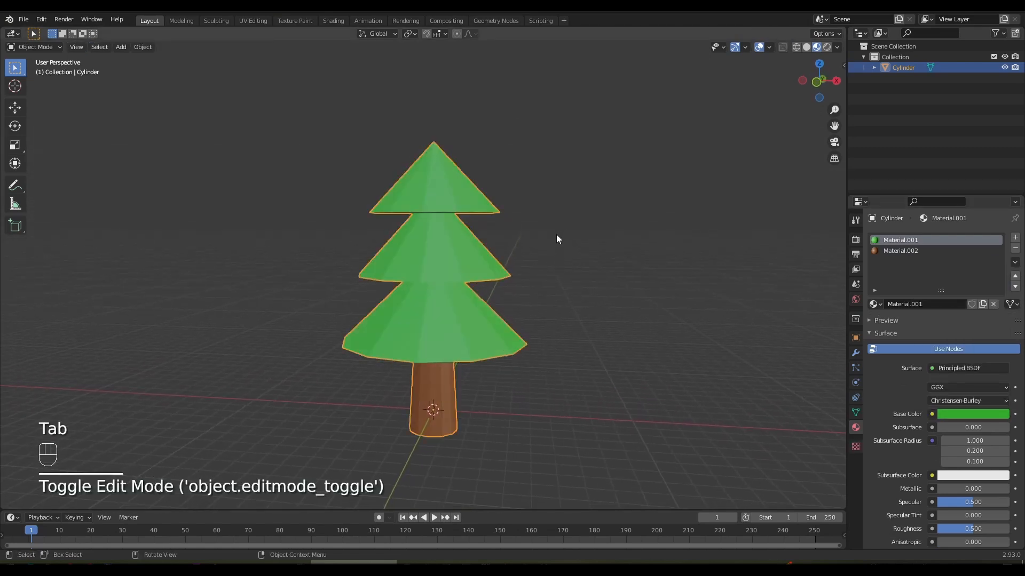
{"action": "scroll", "coordinate": [556, 239], "scroll_direction": "down", "scroll_amount": 2}
{"action": "middle_click_drag", "start_coordinate": [558, 244], "coordinate": [619, 240]}
{"action": "double_click", "coordinate": [902, 68]}
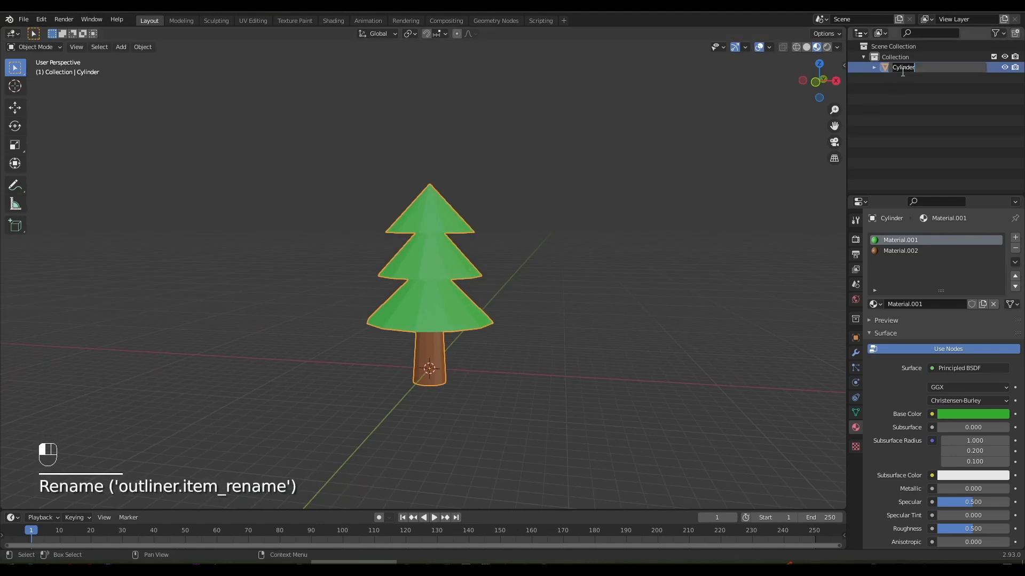
{"action": "key", "text": "Return"}
{"action": "key", "text": "ctrl+s"}
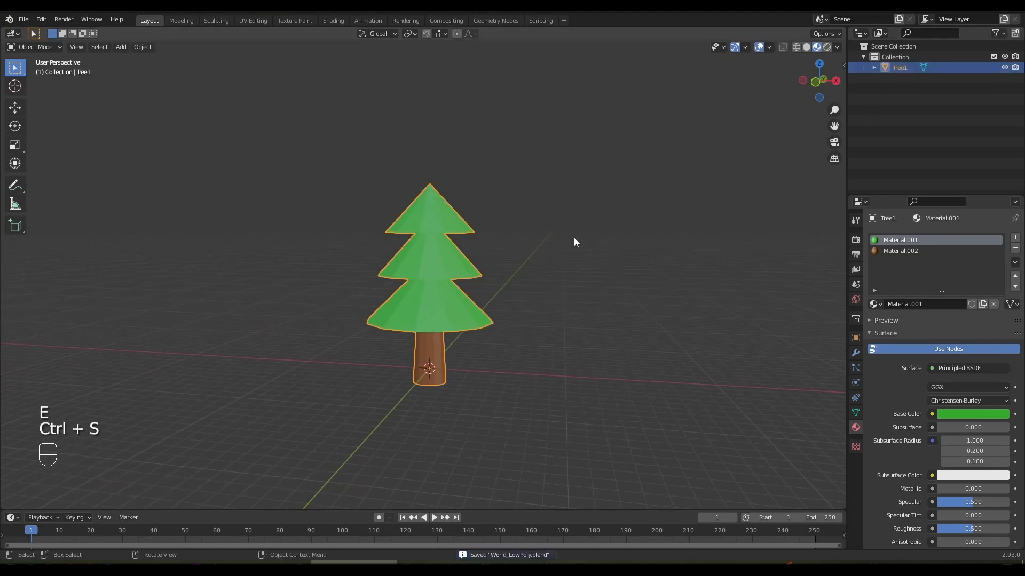
Hide Tree1 and add a new cylinder mesh with 8 vertices.
{"action": "left_click", "coordinate": [1004, 68]}
{"action": "middle_click_drag", "start_coordinate": [512, 251], "coordinate": [521, 301]}
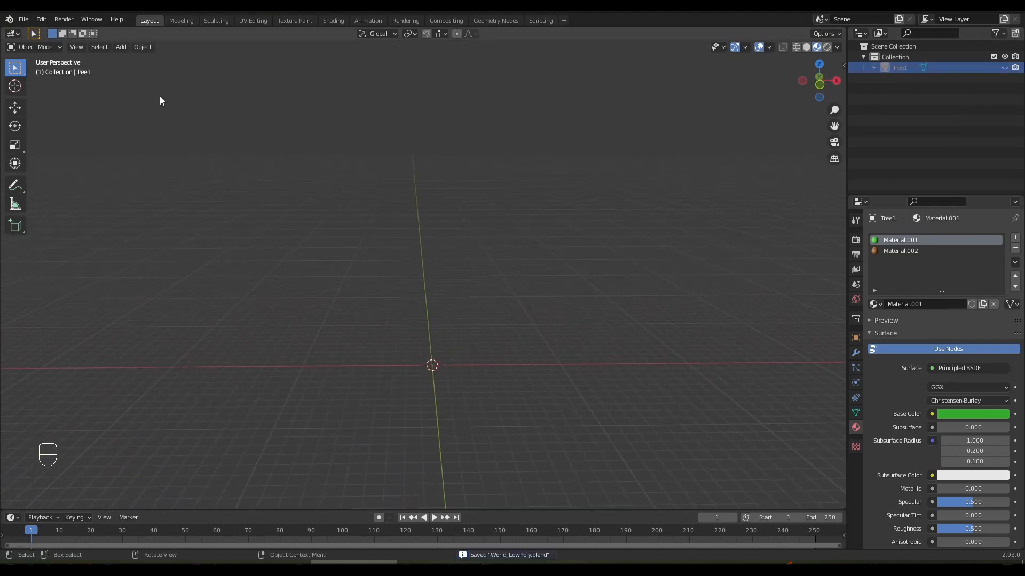
{"action": "left_click", "coordinate": [121, 46]}
{"action": "mouse_move", "coordinate": [123, 59]}
{"action": "left_click", "coordinate": [224, 112]}
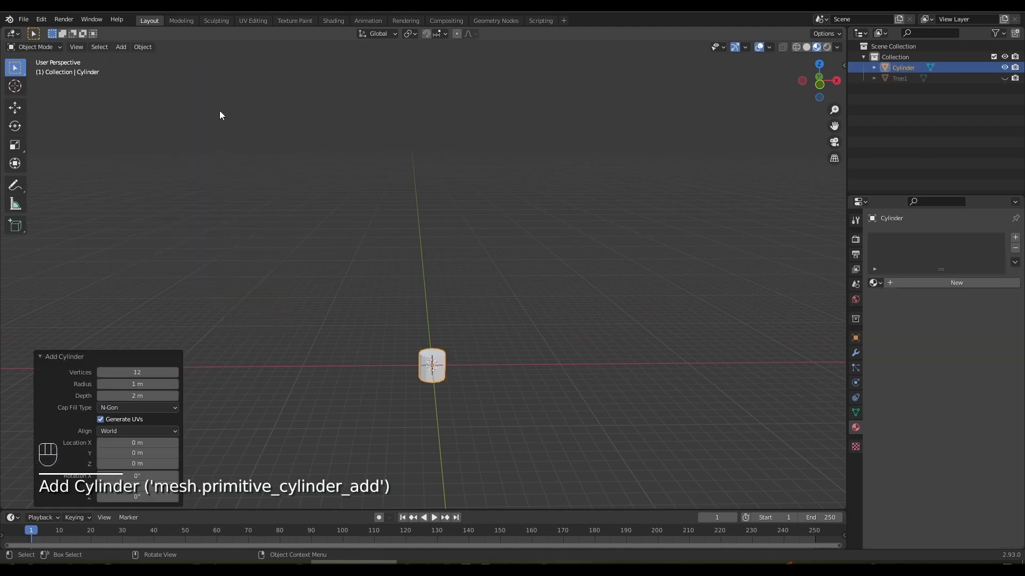
{"action": "type", "text": "8"}
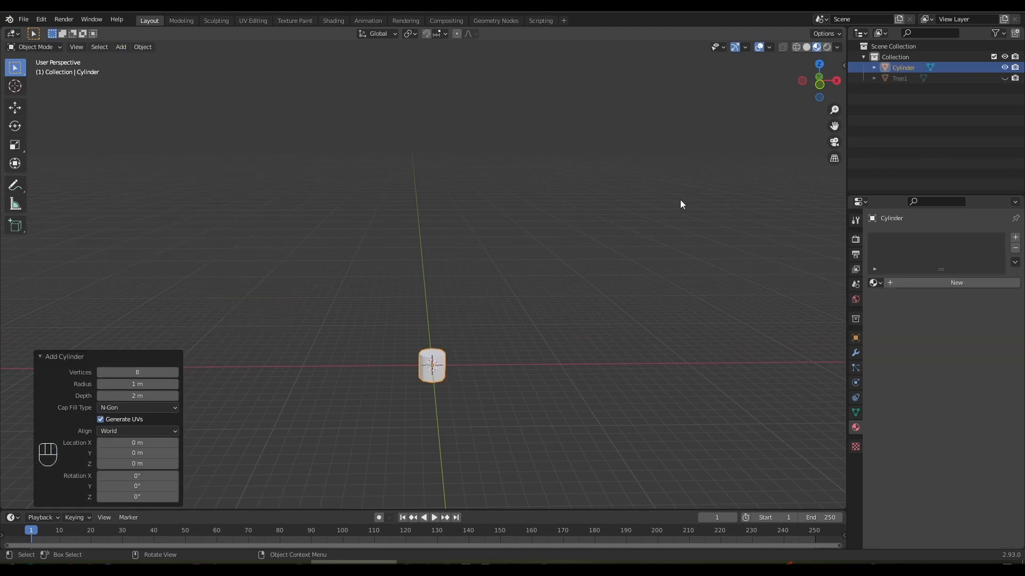
Shape the cylinder into a tall tapered trunk by raising its top face, scaling it to about 0.564, and lowering it about 2.01 m.
{"action": "key", "text": "Tab"}
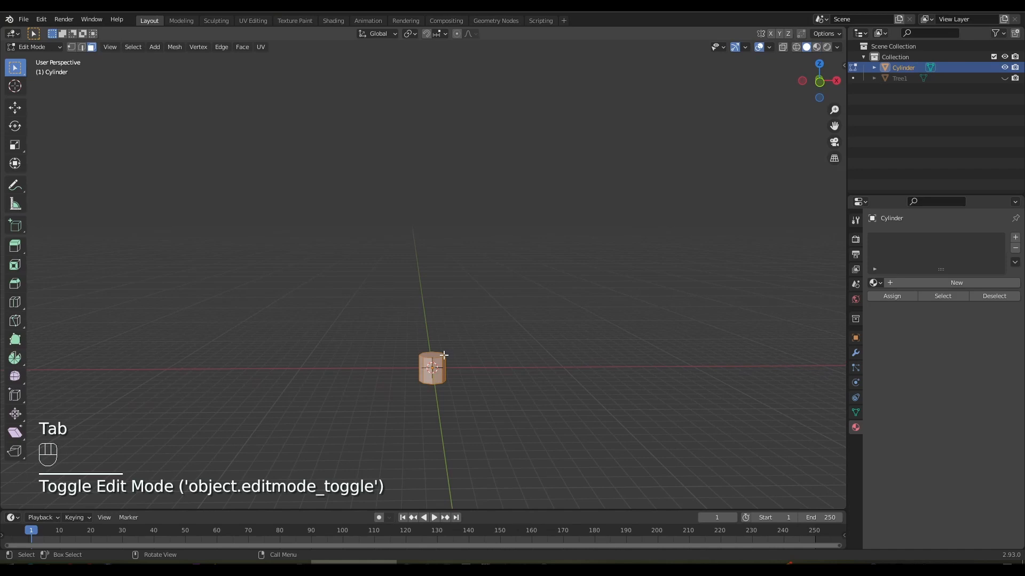
{"action": "key", "text": "3"}
{"action": "left_click", "coordinate": [494, 369]}
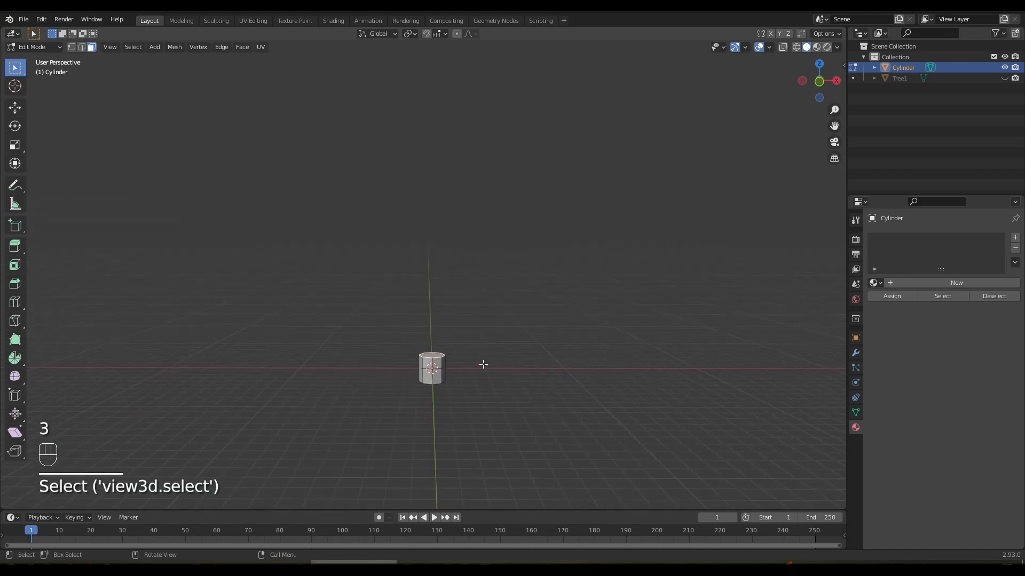
{"action": "key", "text": "g"}
{"action": "left_click", "coordinate": [526, 245]}
{"action": "key", "text": "s"}
{"action": "left_click", "coordinate": [522, 288]}
{"action": "key", "text": "g"}
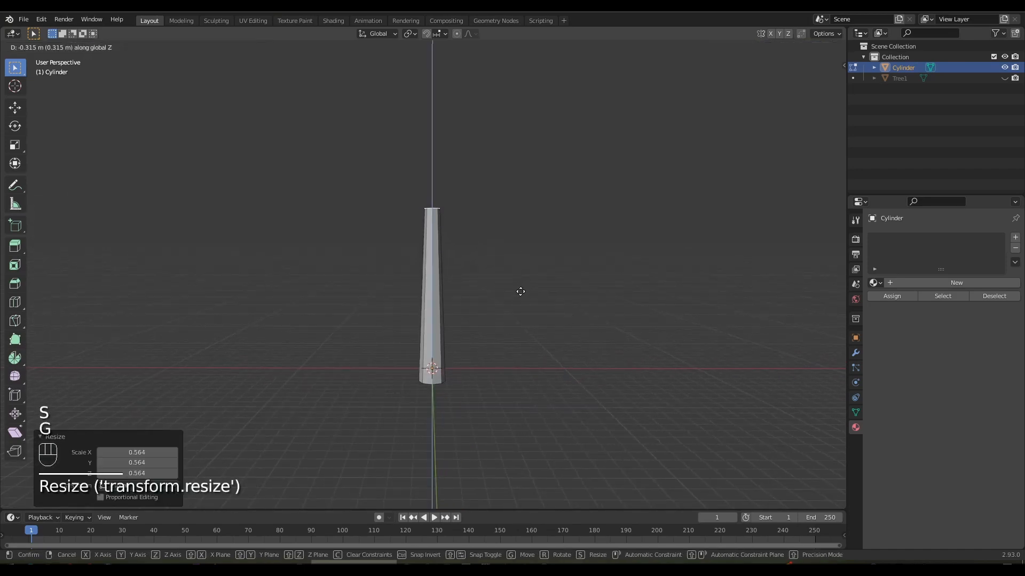
{"action": "left_click", "coordinate": [496, 318]}
Add one loop cut around the trunk and slide it close to the top, with a factor of about 0.853.
{"action": "middle_click_drag", "start_coordinate": [497, 318], "coordinate": [455, 282]}
{"action": "left_click", "coordinate": [451, 324]}
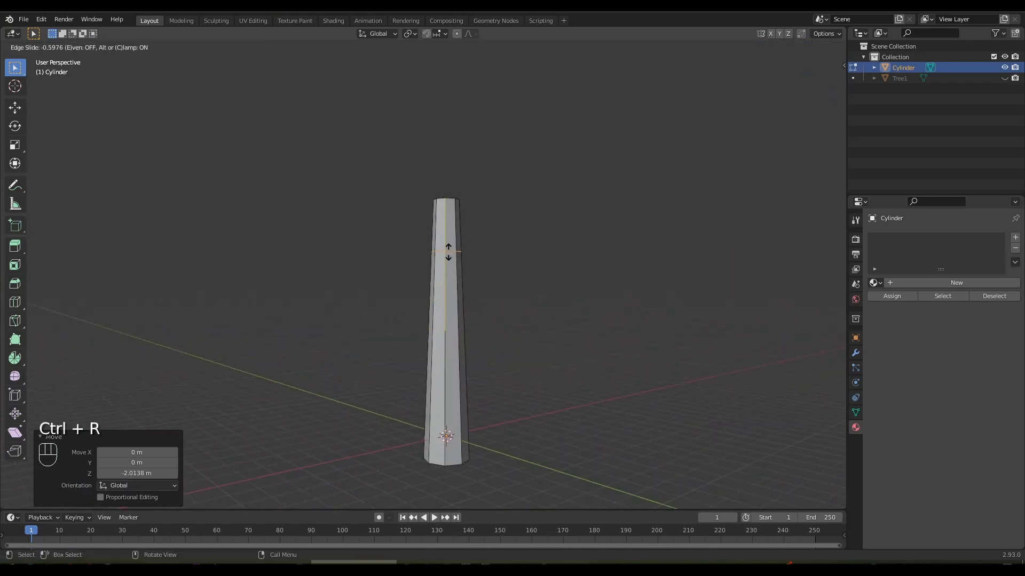
{"action": "left_click", "coordinate": [449, 219]}
{"action": "mouse_move", "coordinate": [450, 218]}
{"action": "middle_mouse_down"}
{"action": "mouse_move", "coordinate": [485, 229]}
{"action": "mouse_move", "coordinate": [464, 225]}
{"action": "middle_mouse_up"}
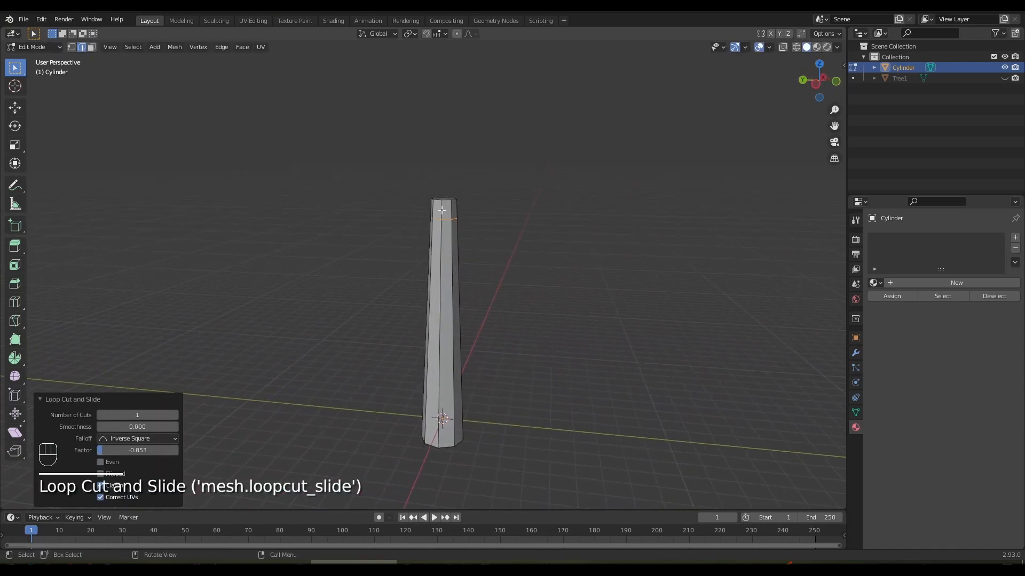
Extrude the side faces above the loop cut outward in front view as the first branch segment and scale its end down.
{"action": "key", "text": "3"}
{"action": "left_click_drag", "start_coordinate": [424, 185], "coordinate": [485, 247]}
{"action": "key", "text": "KP_1"}
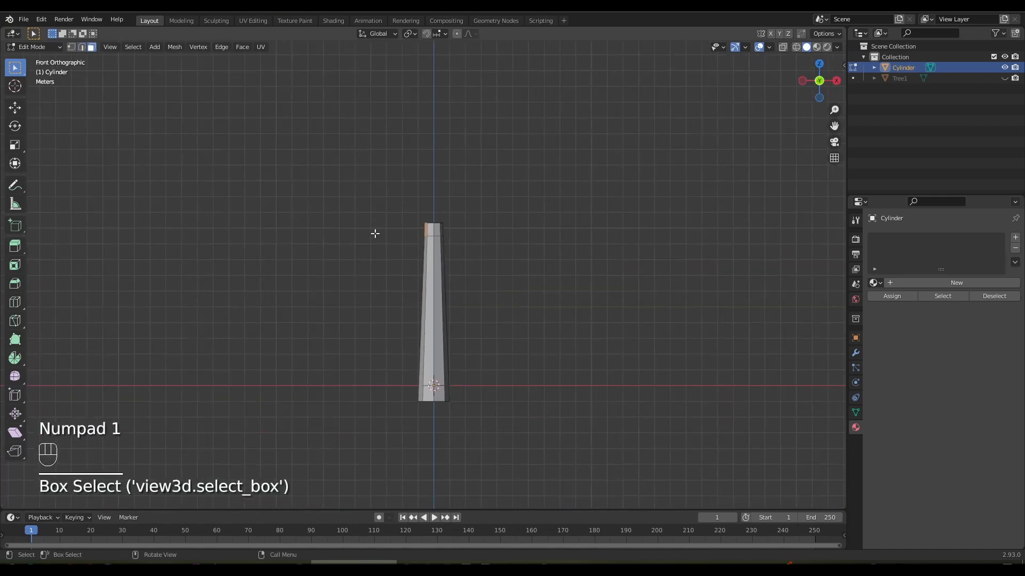
{"action": "right_click", "coordinate": [384, 221], "text": "ctrl"}
{"action": "key", "text": "s"}
{"action": "left_click", "coordinate": [366, 192]}
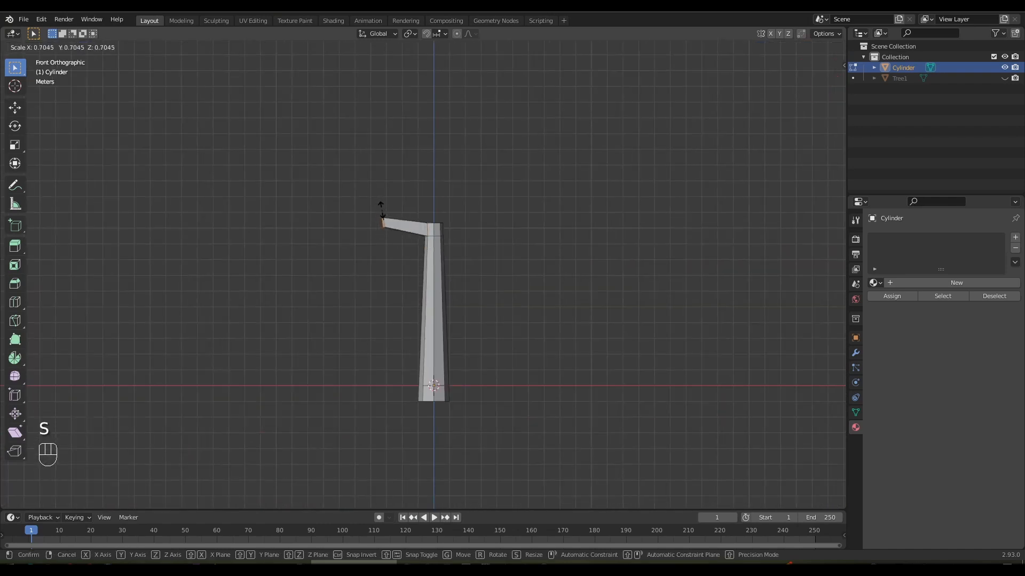
Extend the first branch upward with three more extruded segments, scaling each end down and finishing the tip at about 0.520.
{"action": "right_click", "coordinate": [355, 193], "text": "ctrl"}
{"action": "key", "text": "s"}
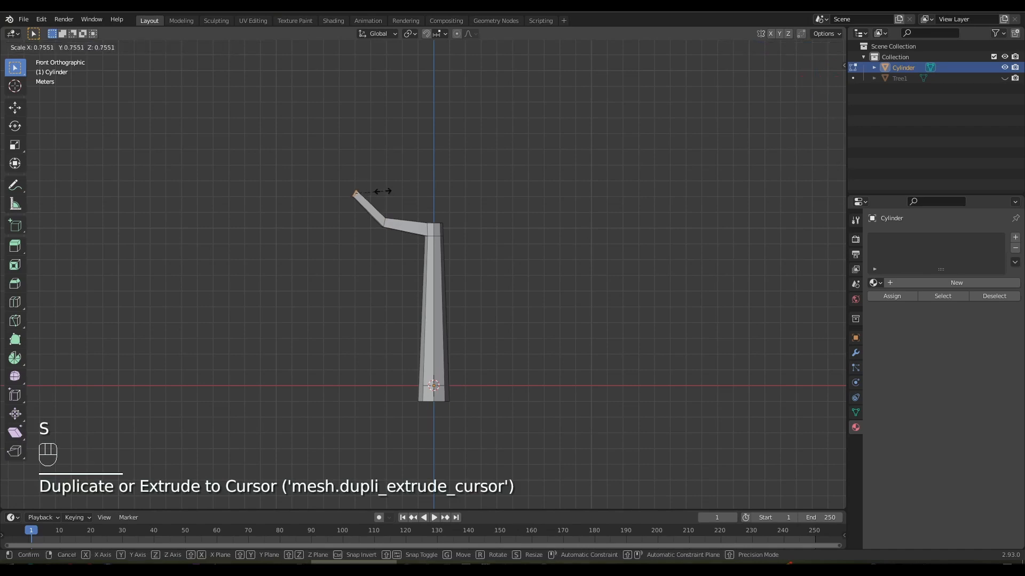
{"action": "left_click", "coordinate": [376, 191]}
{"action": "right_click", "coordinate": [356, 161], "text": "ctrl"}
{"action": "key", "text": "s"}
{"action": "left_click", "coordinate": [389, 136]}
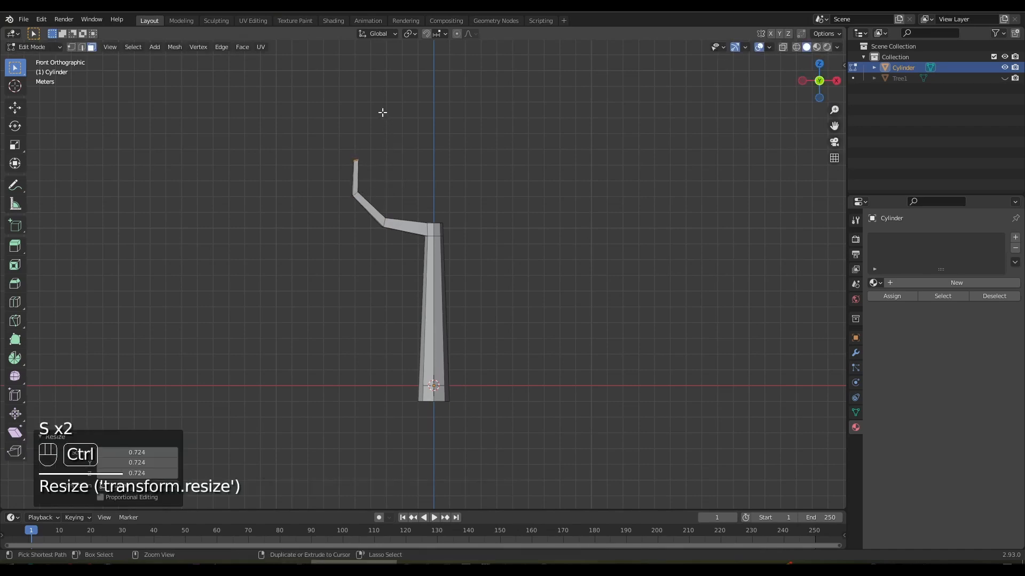
{"action": "right_click", "coordinate": [383, 112], "text": "ctrl"}
{"action": "key", "text": "s"}
{"action": "left_click", "coordinate": [434, 148]}
Extrude a second branch from the opposite side of the trunk top in three segments curving upward.
{"action": "middle_click_drag", "start_coordinate": [485, 224], "coordinate": [406, 207]}
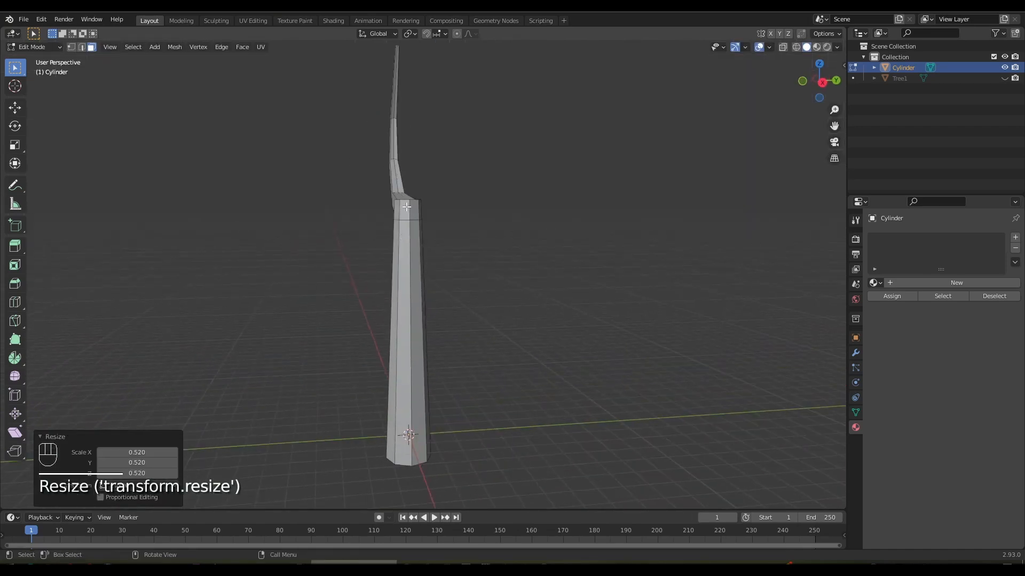
{"action": "left_click", "coordinate": [407, 207]}
{"action": "key", "text": "KP_1"}
{"action": "right_click", "coordinate": [477, 216], "text": "ctrl"}
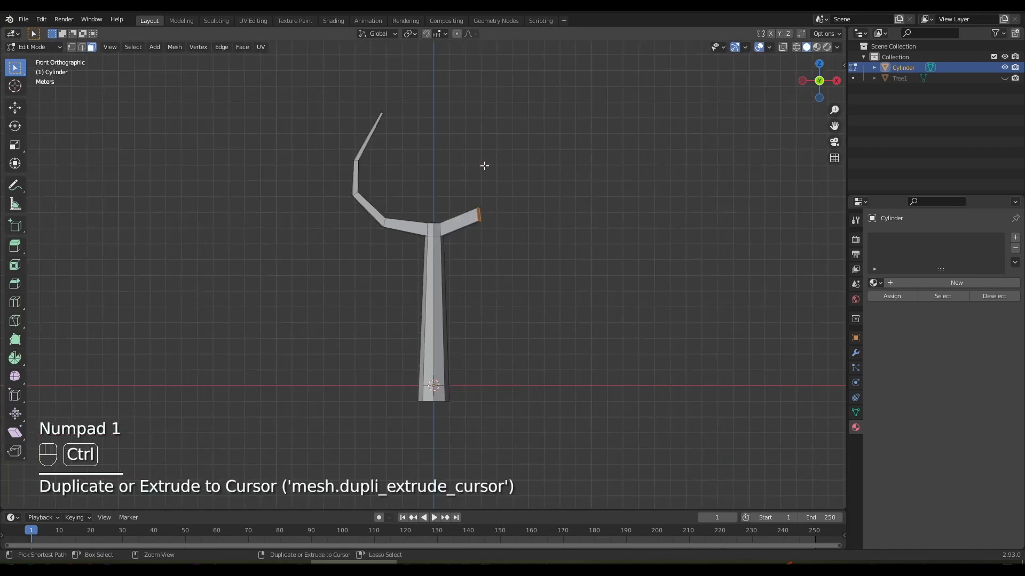
Try to scale down the edge loop at the second branch's tip in edge select mode.
{"action": "key", "text": "2"}
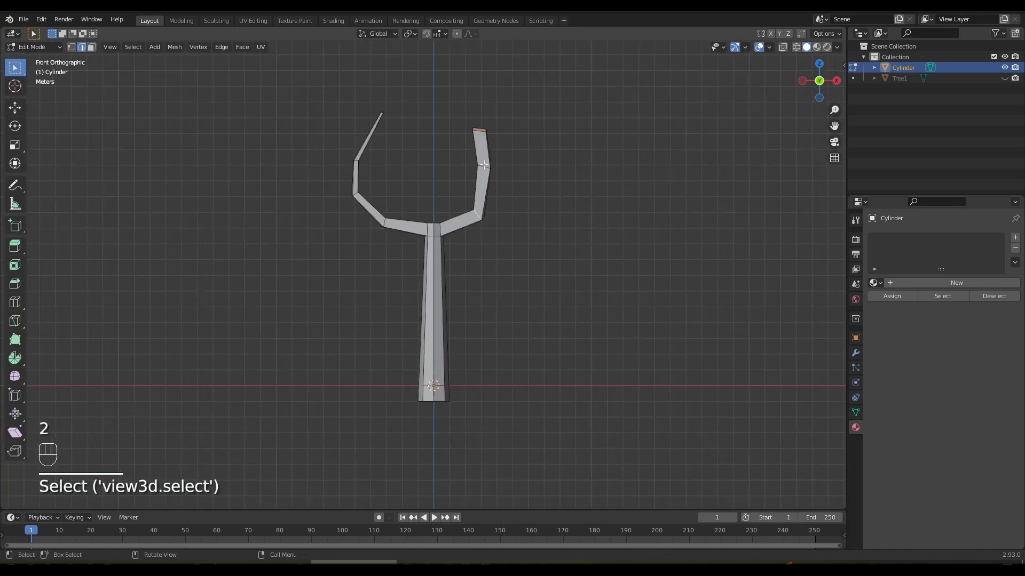
{"action": "left_click", "coordinate": [477, 131], "text": "alt"}
{"action": "key", "text": "s"}
{"action": "left_click", "coordinate": [522, 171]}
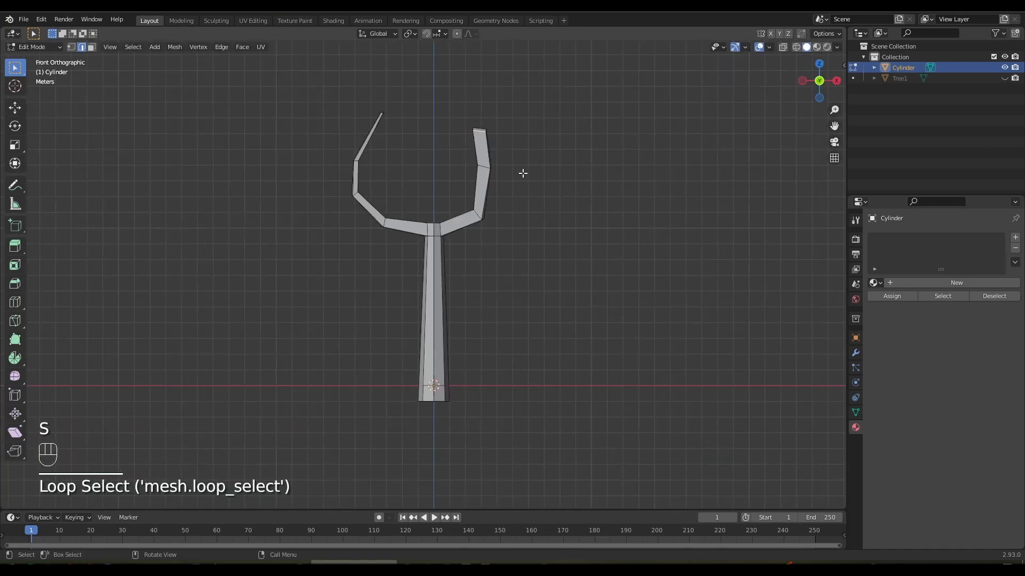
Select the edges at the second branch's tip and taper it, with a scale of about 0.463.
{"action": "middle_click_drag", "start_coordinate": [522, 171], "coordinate": [489, 184]}
{"action": "left_click", "coordinate": [430, 116]}
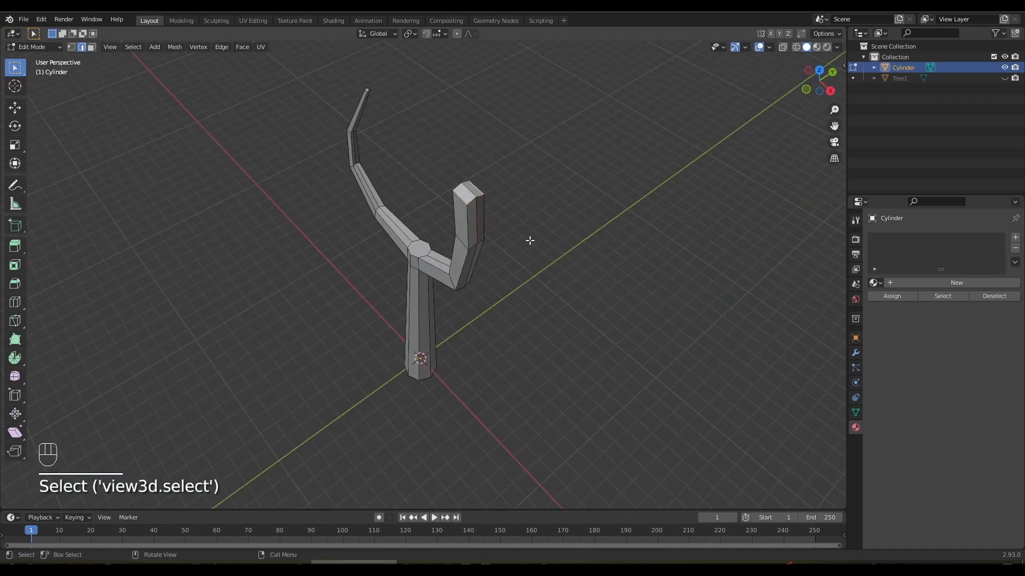
{"action": "middle_click_drag", "start_coordinate": [529, 240], "coordinate": [555, 240]}
{"action": "key", "text": "s"}
{"action": "left_click", "coordinate": [529, 181]}
{"action": "middle_click_drag", "start_coordinate": [528, 180], "coordinate": [514, 166]}
{"action": "left_click", "coordinate": [488, 175], "text": "shift"}
{"action": "key", "text": "s"}
{"action": "left_click", "coordinate": [523, 196]}
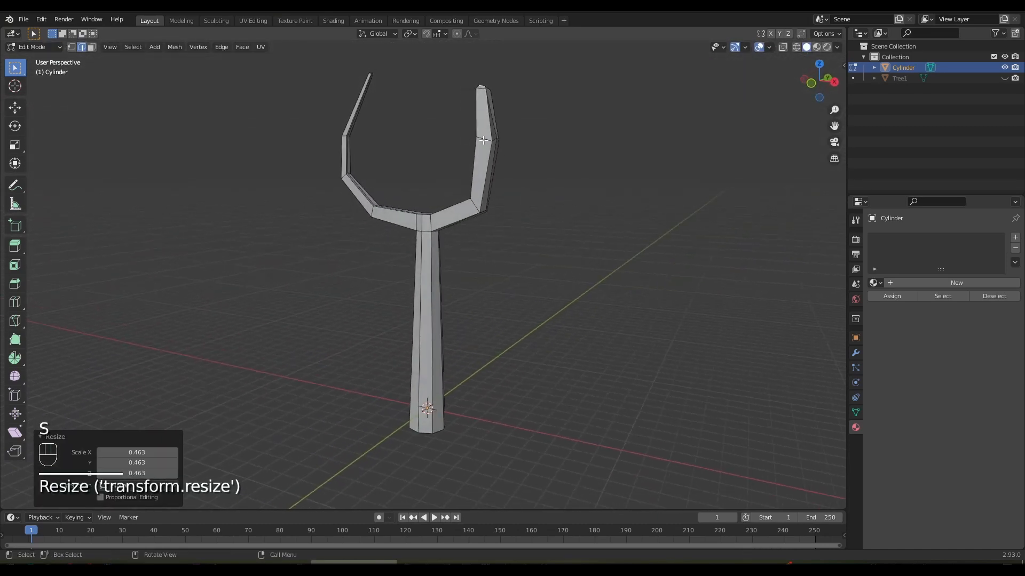
Scale down the edge loop at the second branch's upper bend to smooth its taper.
{"action": "left_click", "coordinate": [485, 140], "text": "alt"}
{"action": "key", "text": "s"}
{"action": "left_click", "coordinate": [543, 188]}
Save the file and add a new material to the trunk mesh.
{"action": "middle_click_drag", "start_coordinate": [490, 259], "coordinate": [539, 310]}
{"action": "scroll", "coordinate": [517, 261], "scroll_direction": "down", "scroll_amount": 2}
{"action": "key", "text": "ctrl+s"}
{"action": "scroll", "coordinate": [517, 263], "scroll_direction": "down", "scroll_amount": 2}
{"action": "scroll", "coordinate": [524, 312], "scroll_direction": "up", "scroll_amount": 2}
{"action": "left_click", "coordinate": [929, 283]}
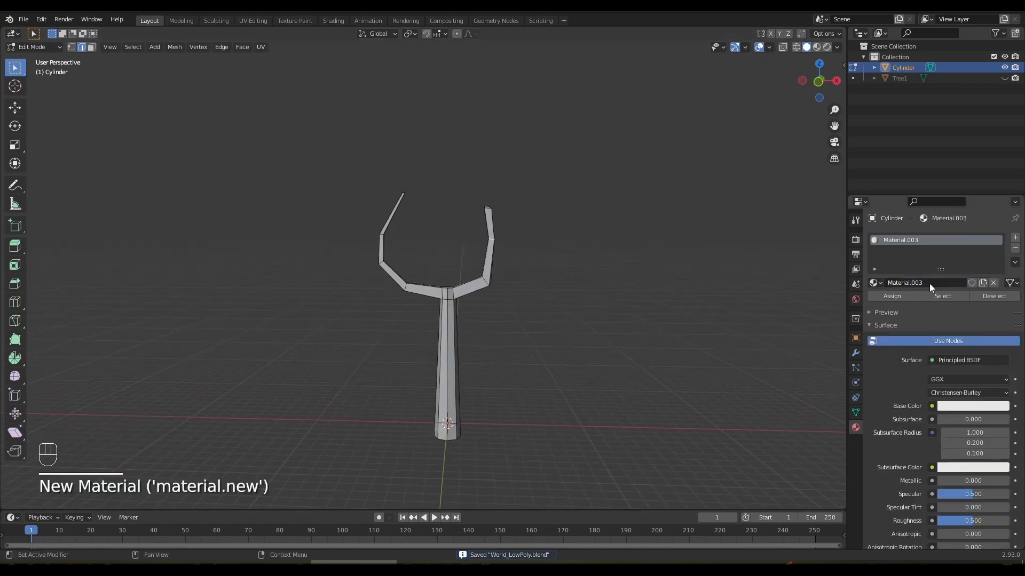
Add an ico sphere inside the tree mesh and scale it up to about 6.585.
{"action": "left_click", "coordinate": [154, 47]}
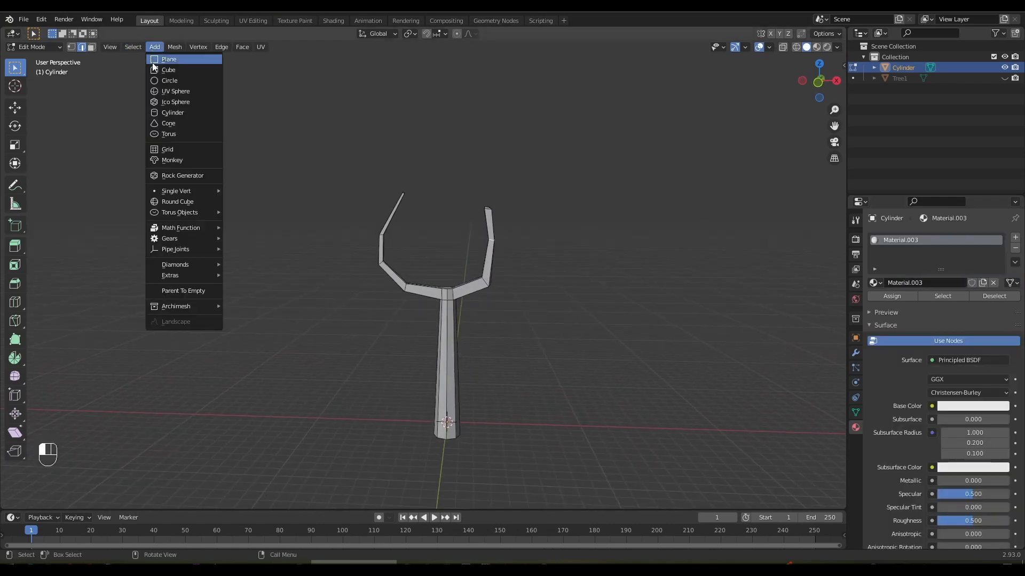
{"action": "left_click", "coordinate": [159, 101]}
{"action": "key", "text": "s"}
{"action": "left_click", "coordinate": [737, 83]}
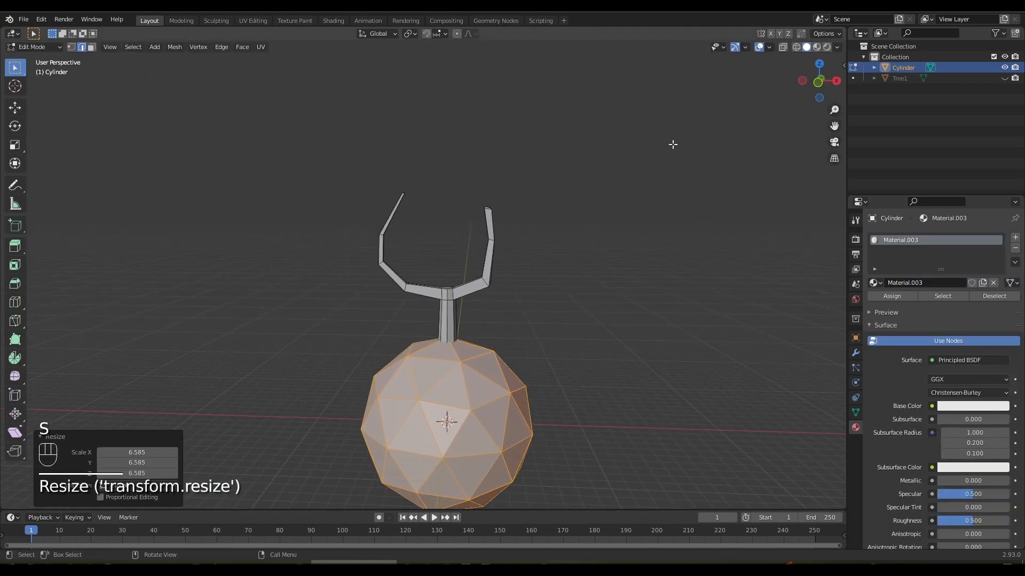
Place the ico sphere over the first branch in front view, scaling it to about 0.897.
{"action": "key", "text": "KP_1"}
{"action": "scroll", "coordinate": [538, 331], "scroll_direction": "down", "scroll_amount": 2}
{"action": "key", "text": "g"}
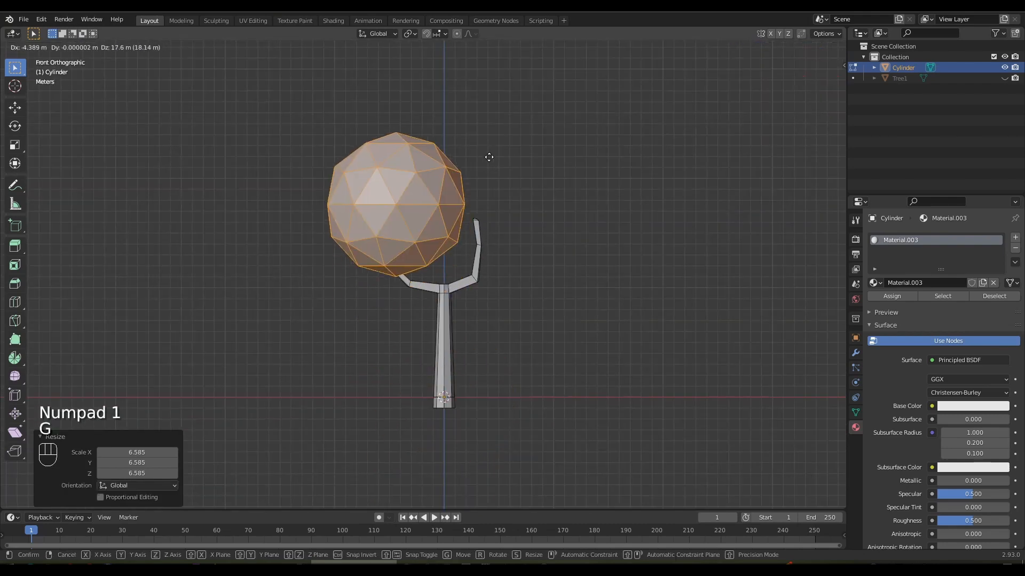
{"action": "left_click", "coordinate": [542, 210]}
{"action": "key", "text": "s"}
{"action": "left_click", "coordinate": [512, 223]}
{"action": "key", "text": "g"}
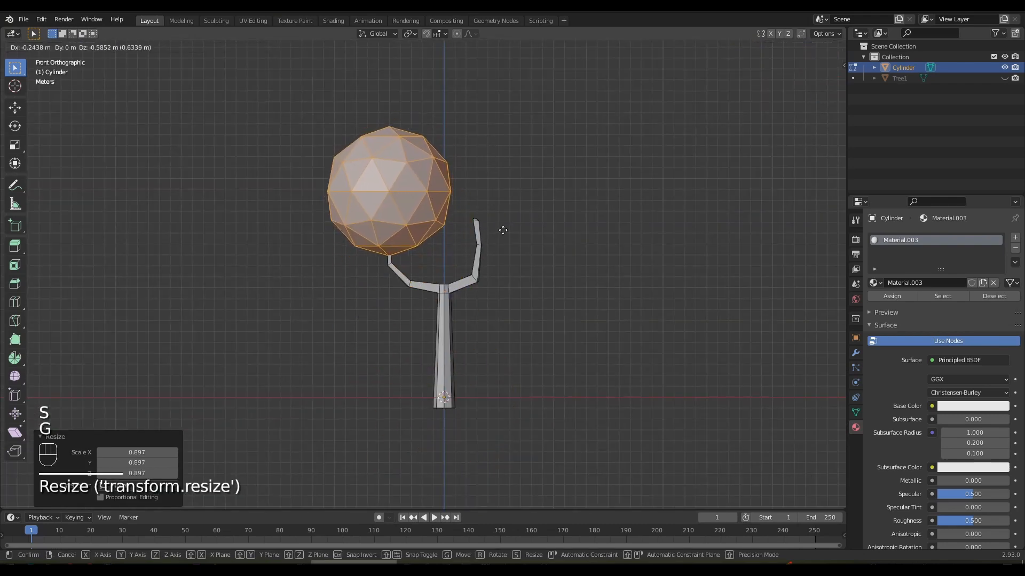
{"action": "left_click", "coordinate": [491, 244]}
Duplicate the foliage sphere onto the second branch and scale the copy to about 0.899.
{"action": "key", "text": "shift+d"}
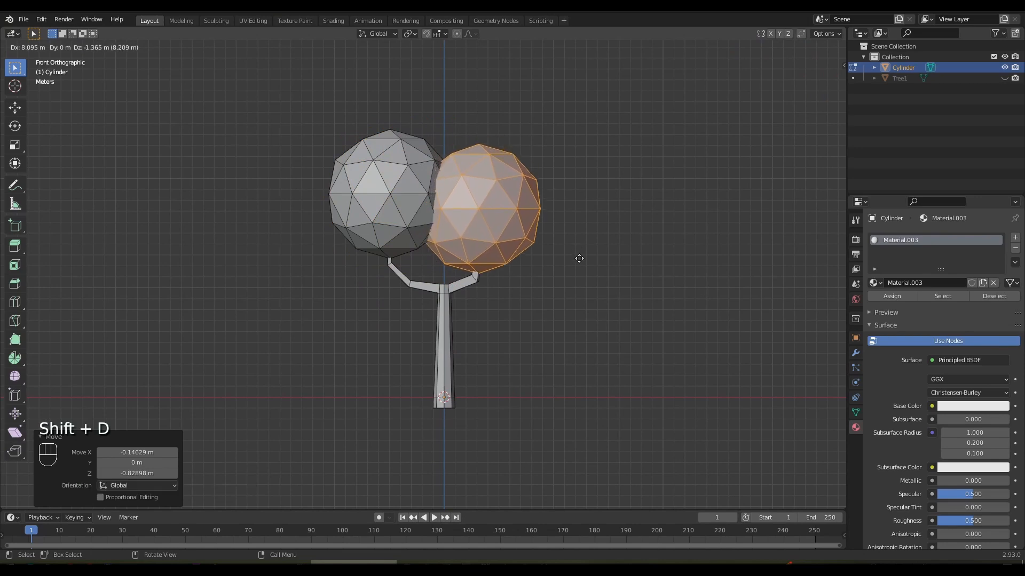
{"action": "left_click", "coordinate": [579, 259]}
{"action": "key", "text": "s"}
{"action": "left_click", "coordinate": [578, 272]}
{"action": "middle_click_drag", "start_coordinate": [578, 272], "coordinate": [553, 273]}
Duplicate the second sphere in side view, offset about -3.9 m in Y and 2.83 m upward, and scale the copy down.
{"action": "key", "text": "KP_2"}
{"action": "key", "text": "KP_3"}
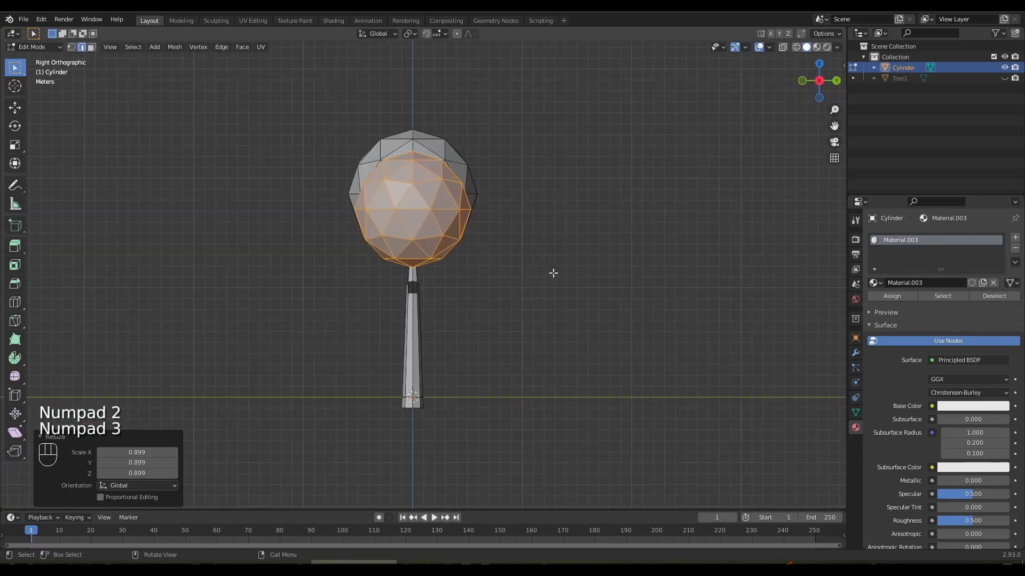
{"action": "key", "text": "shift+d"}
{"action": "left_click", "coordinate": [467, 238]}
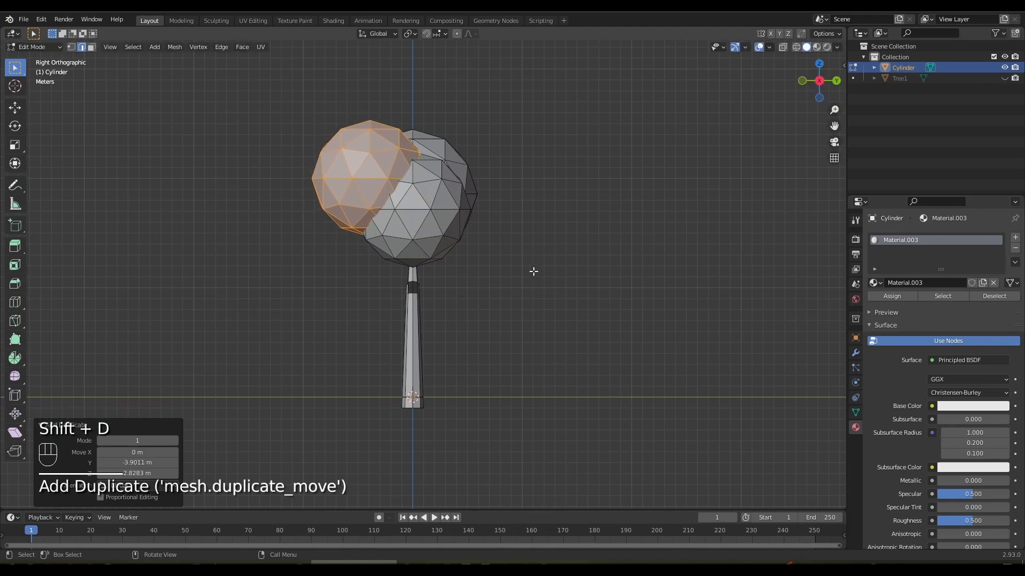
{"action": "key", "text": "s"}
{"action": "left_click", "coordinate": [521, 256]}
Reposition the third foliage sphere, lowering it about 3.93 m beside the second sphere.
{"action": "middle_click_drag", "start_coordinate": [521, 256], "coordinate": [464, 299]}
{"action": "key", "text": "g"}
{"action": "left_click", "coordinate": [535, 323]}
{"action": "left_click", "coordinate": [536, 323]}
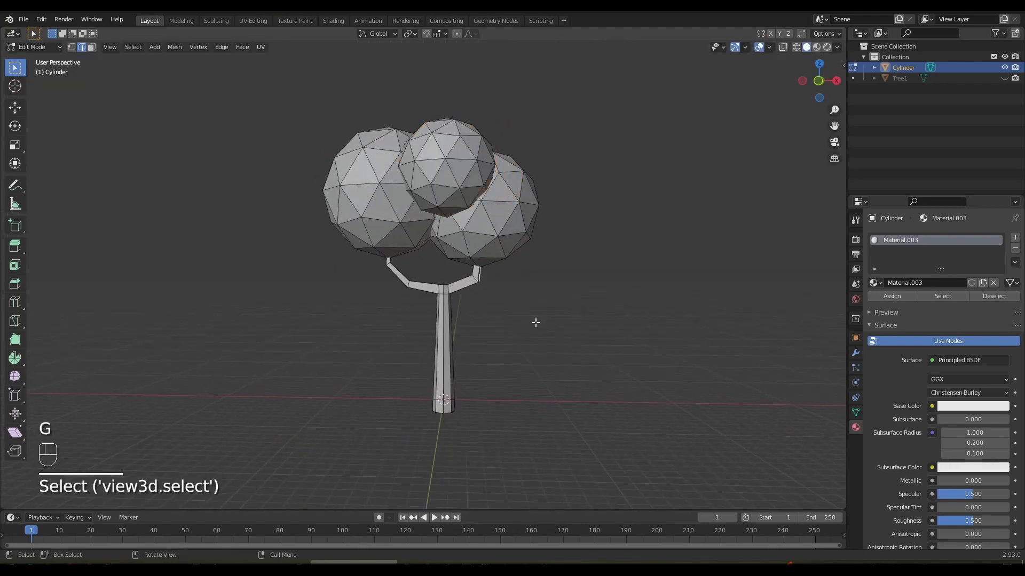
{"action": "middle_click_drag", "start_coordinate": [535, 323], "coordinate": [386, 310]}
{"action": "scroll", "coordinate": [480, 297], "scroll_direction": "up", "scroll_amount": 2}
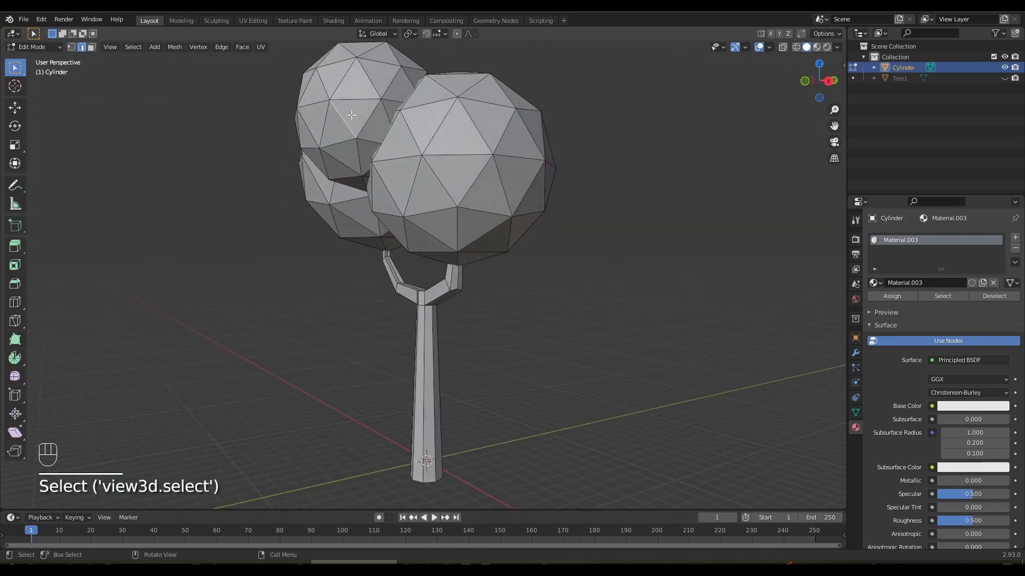
{"action": "key", "text": "ctrl+l"}
{"action": "middle_click_drag", "start_coordinate": [352, 112], "coordinate": [579, 226]}
{"action": "key", "text": "g"}
{"action": "left_click", "coordinate": [572, 282]}
Extrude a third branch in two segments from the trunk top toward the third sphere, scaling its tip to about 0.493.
{"action": "middle_click_drag", "start_coordinate": [572, 282], "coordinate": [446, 299]}
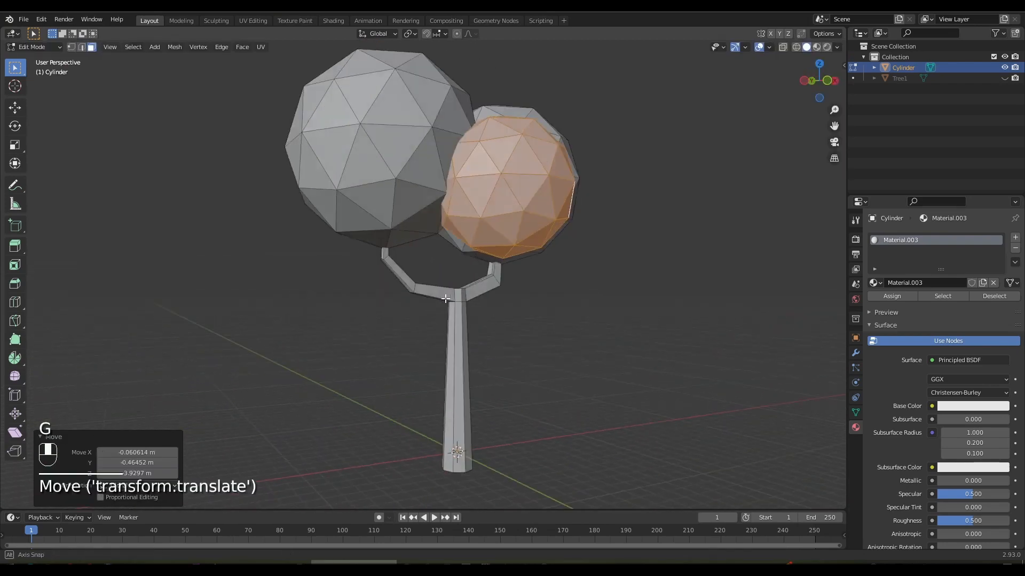
{"action": "scroll", "coordinate": [446, 300], "scroll_direction": "up", "scroll_amount": 3}
{"action": "left_click_drag", "start_coordinate": [485, 306], "coordinate": [497, 323]}
{"action": "scroll", "coordinate": [498, 325], "scroll_direction": "down", "scroll_amount": 3}
{"action": "middle_click_drag", "start_coordinate": [499, 325], "coordinate": [487, 288]}
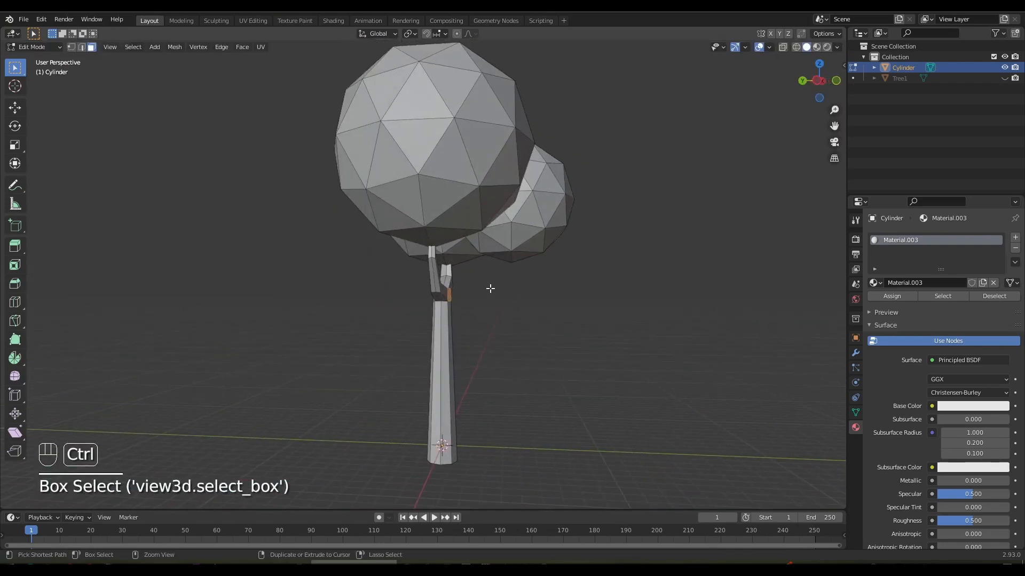
{"action": "right_click", "coordinate": [488, 288], "text": "ctrl"}
{"action": "key", "text": "s"}
{"action": "left_click", "coordinate": [514, 252]}
{"action": "right_click", "coordinate": [514, 252], "text": "ctrl"}
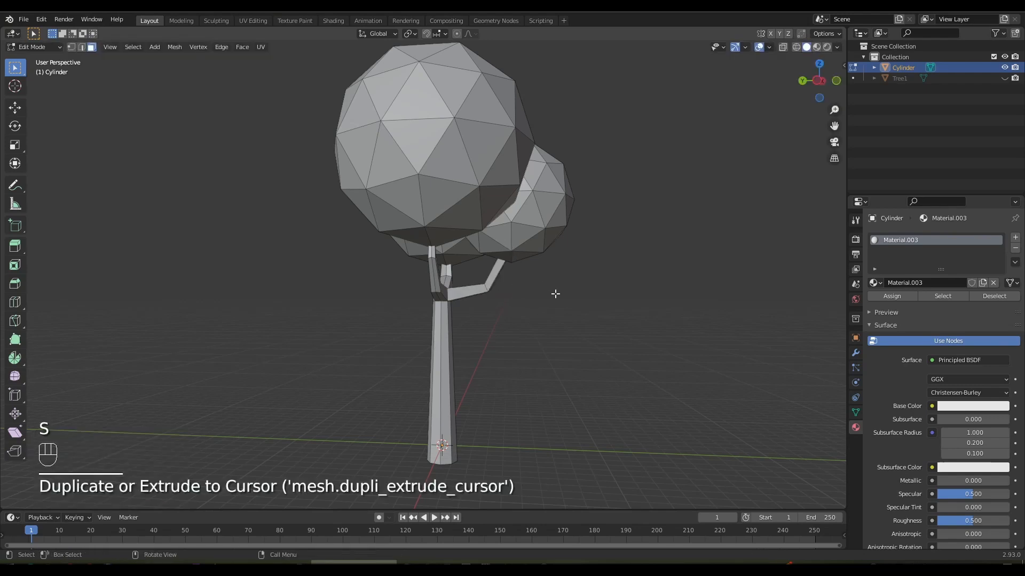
{"action": "key", "text": "s"}
{"action": "left_click", "coordinate": [550, 288]}
Select all three foliage spheres as linked geometry and assign them a new material in a second slot.
{"action": "middle_click_drag", "start_coordinate": [563, 299], "coordinate": [346, 312]}
{"action": "scroll", "coordinate": [346, 312], "scroll_direction": "down", "scroll_amount": 3}
{"action": "middle_click_drag", "start_coordinate": [424, 300], "coordinate": [346, 328]}
{"action": "scroll", "coordinate": [395, 327], "scroll_direction": "up", "scroll_amount": 2}
{"action": "middle_click_drag", "start_coordinate": [443, 328], "coordinate": [517, 304]}
{"action": "middle_click_drag", "start_coordinate": [431, 290], "coordinate": [405, 248], "text": "shift"}
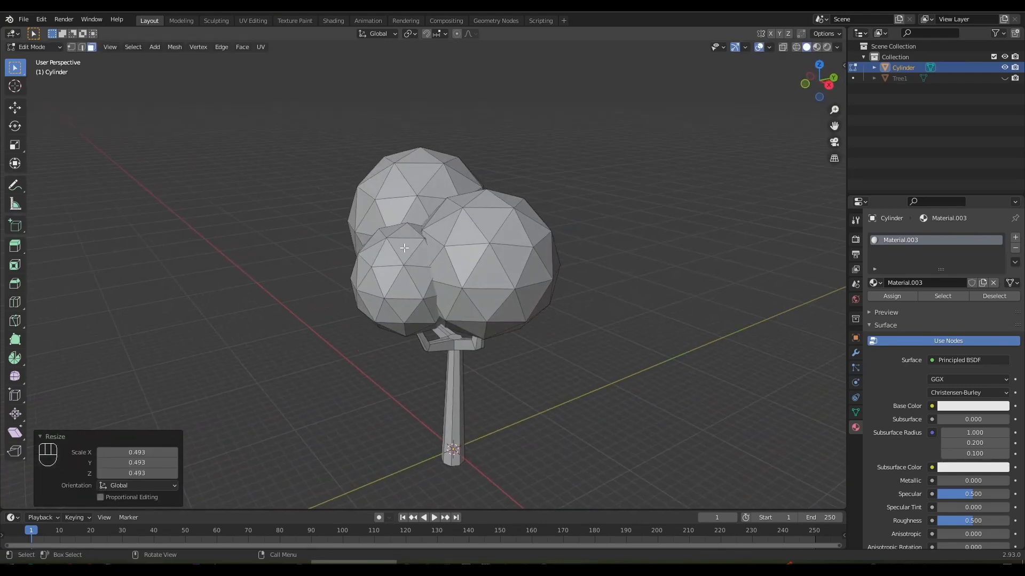
{"action": "left_click", "coordinate": [404, 247]}
{"action": "left_click", "coordinate": [462, 229], "text": "shift"}
{"action": "key", "text": "ctrl+l"}
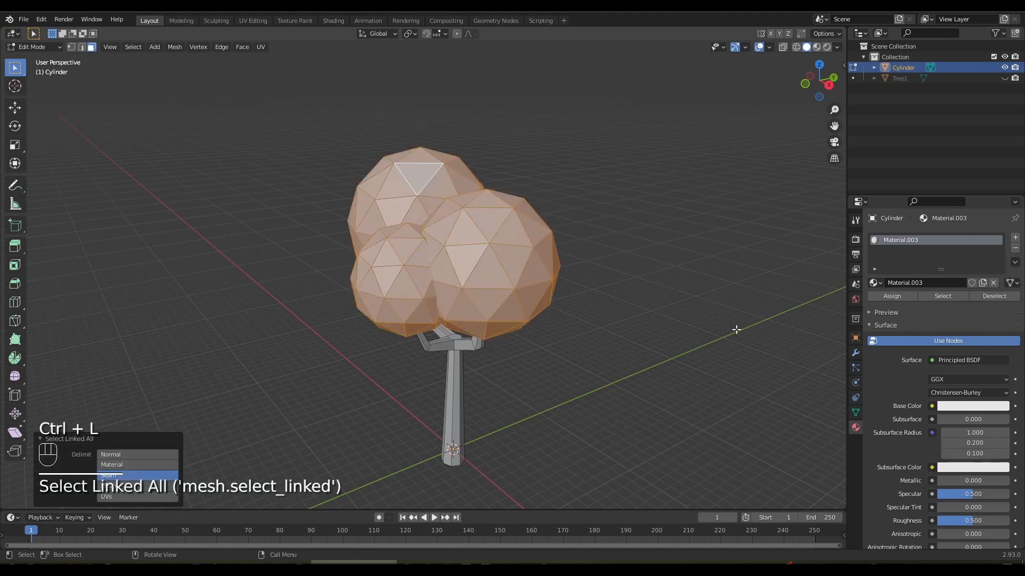
{"action": "middle_click_drag", "start_coordinate": [491, 275], "coordinate": [459, 278]}
{"action": "left_click", "coordinate": [1015, 237]}
{"action": "left_click", "coordinate": [918, 304]}
{"action": "left_click", "coordinate": [896, 317]}
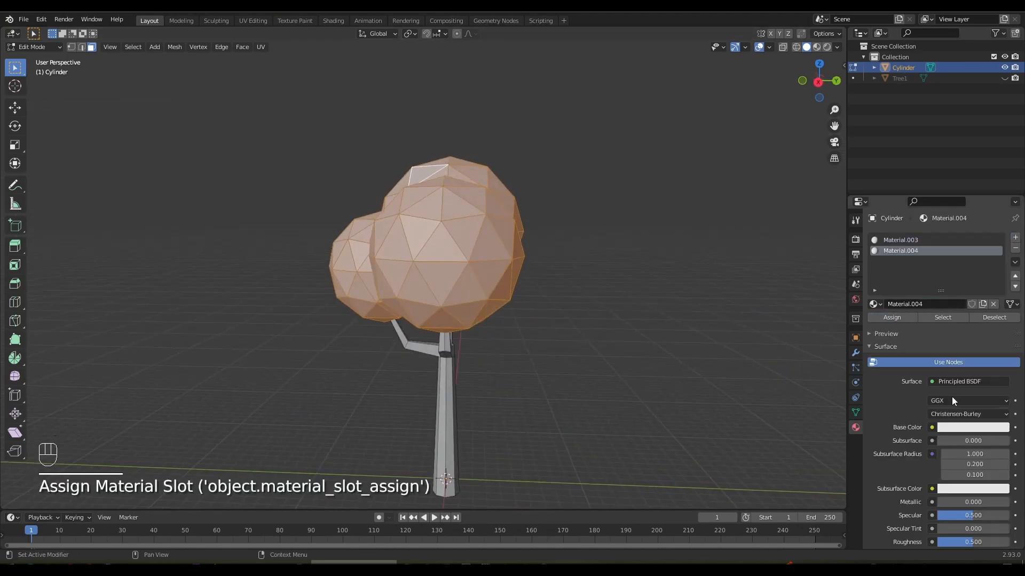
Set the foliage material's base color to green and the trunk material's to orange-brown, and display the mesh in Material Preview.
{"action": "left_click", "coordinate": [961, 429]}
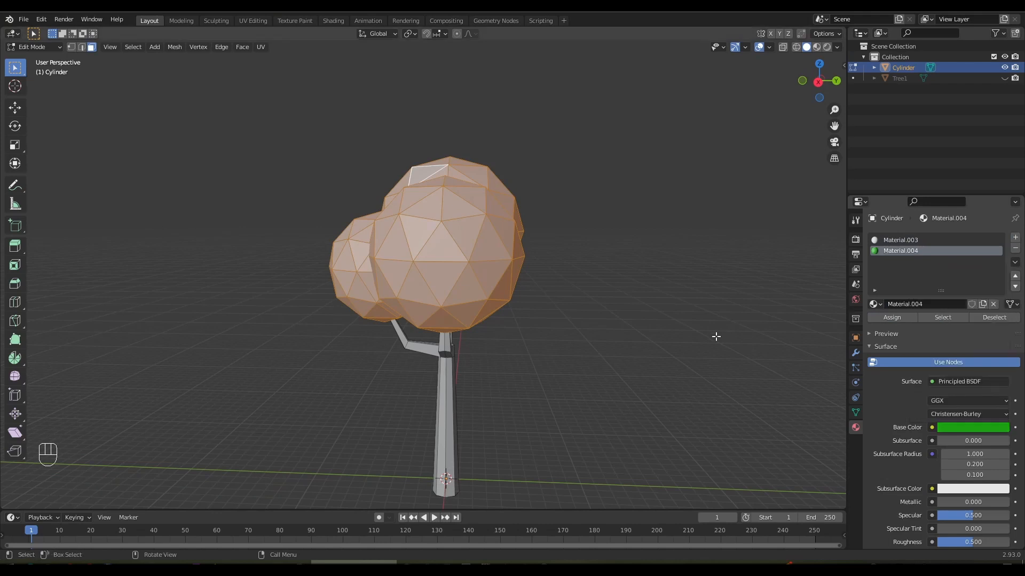
{"action": "left_click", "coordinate": [716, 338]}
{"action": "left_click", "coordinate": [890, 239]}
{"action": "left_click", "coordinate": [960, 428]}
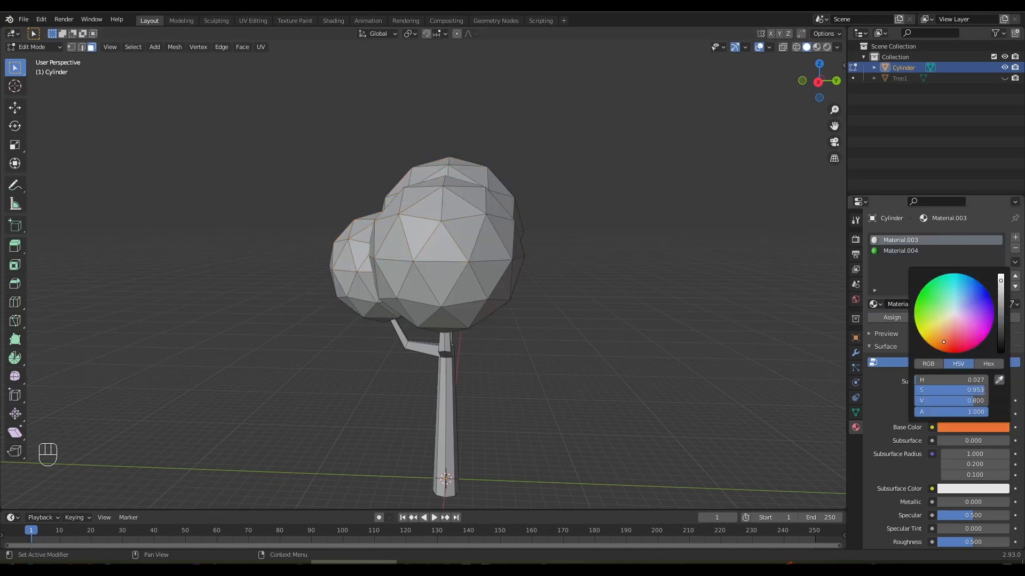
{"action": "left_click_drag", "start_coordinate": [1000, 286], "coordinate": [1001, 297]}
{"action": "left_click", "coordinate": [816, 47]}
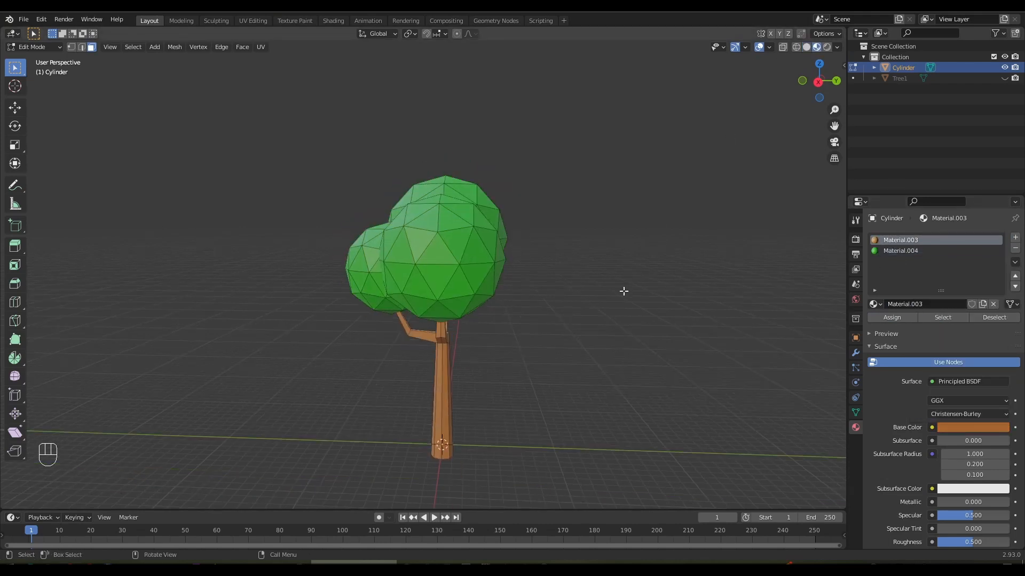
Return the finished tree to Object Mode and save the file as World_LowPoly.blend.
{"action": "key", "text": "Tab"}
{"action": "middle_click_drag", "start_coordinate": [611, 366], "coordinate": [291, 222]}
{"action": "left_click", "coordinate": [24, 19]}
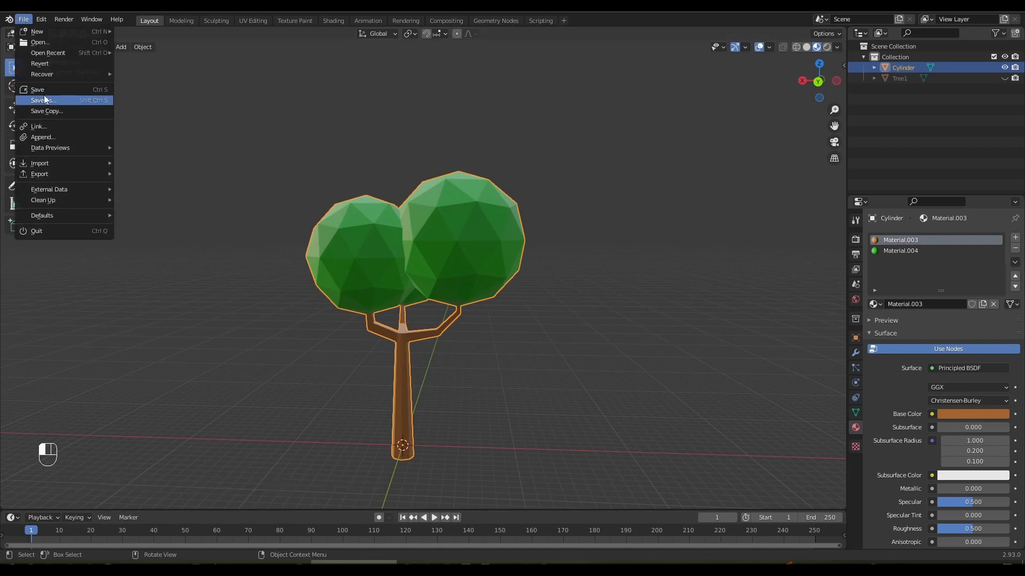
{"action": "left_click", "coordinate": [32, 100]}
{"action": "scroll", "coordinate": [496, 315], "scroll_direction": "down", "scroll_amount": 2}
{"action": "left_click", "coordinate": [494, 319]}
{"action": "scroll", "coordinate": [495, 319], "scroll_direction": "up", "scroll_amount": 1}
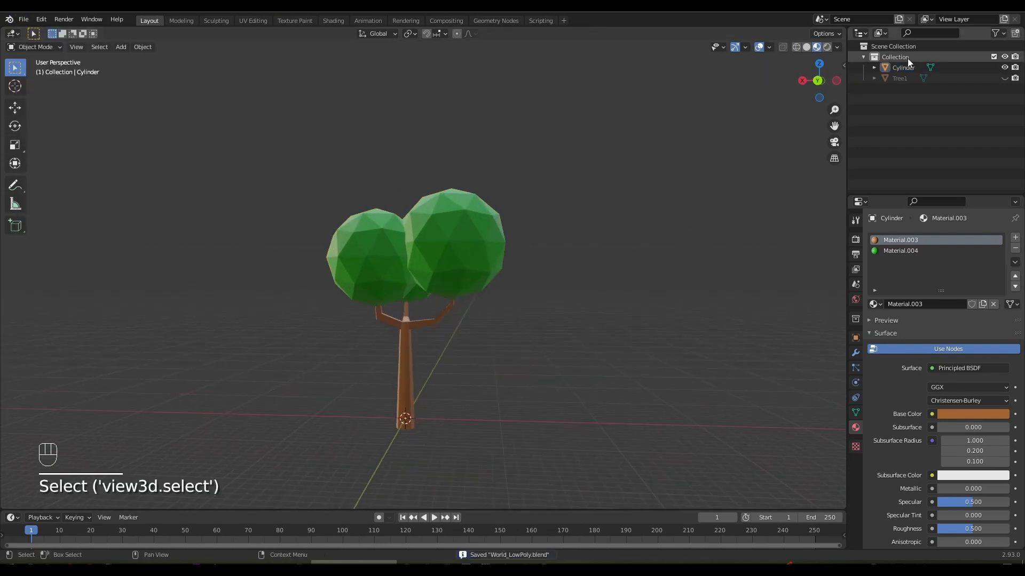
Rename the Cylinder object to Tree2 and hide it from the viewport.
{"action": "double_click", "coordinate": [907, 66]}
{"action": "type", "text": "Tree"}
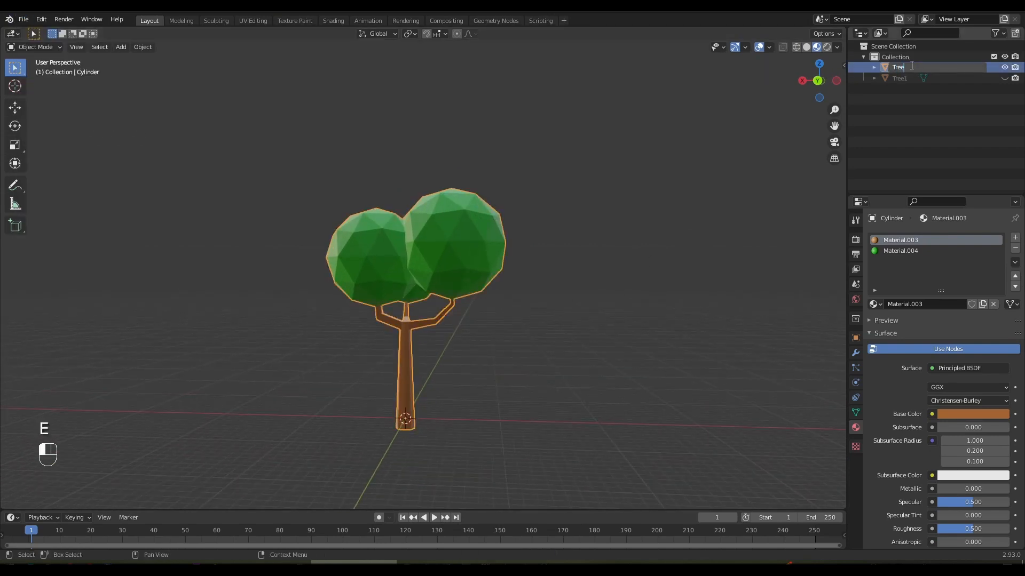
{"action": "type", "text": "2"}
{"action": "key", "text": "Return"}
{"action": "scroll", "coordinate": [567, 356], "scroll_direction": "up", "scroll_amount": 2}
{"action": "middle_click_drag", "start_coordinate": [565, 357], "coordinate": [565, 283], "text": "shift"}
{"action": "middle_click_drag", "start_coordinate": [458, 357], "coordinate": [533, 360]}
{"action": "left_click", "coordinate": [1003, 78]}
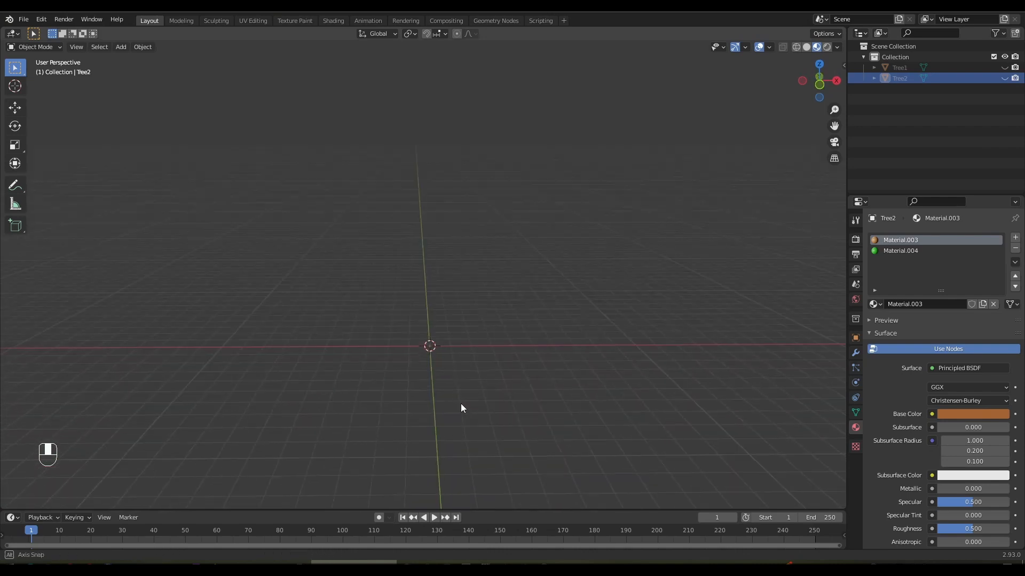
Add a plane mesh at the origin and stretch it about 2.4 times along Y in Edit Mode.
{"action": "middle_click_drag", "start_coordinate": [461, 408], "coordinate": [432, 380], "text": "shift"}
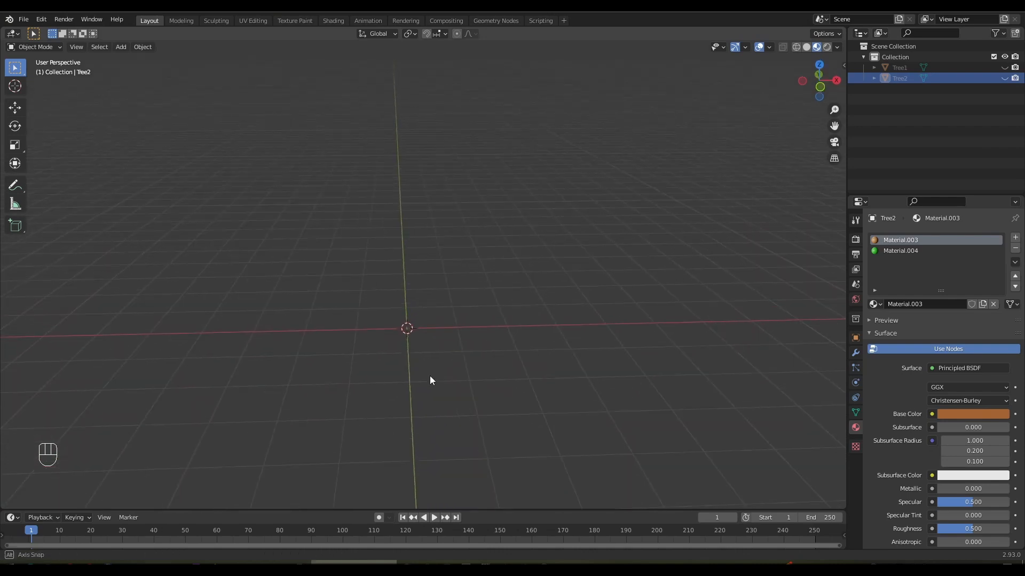
{"action": "left_click", "coordinate": [121, 47]}
{"action": "mouse_move", "coordinate": [162, 58]}
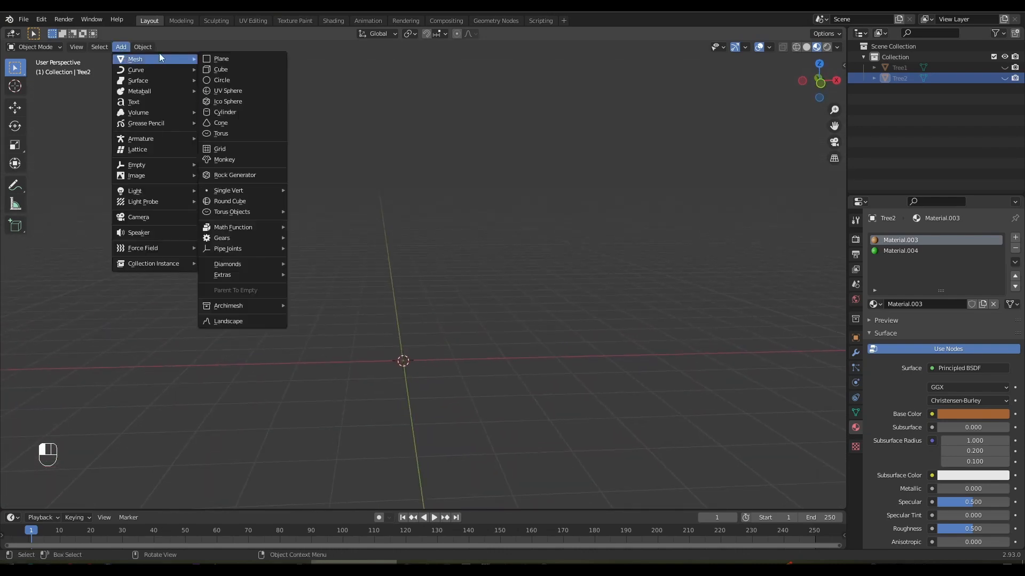
{"action": "left_click", "coordinate": [224, 63]}
{"action": "middle_click_drag", "start_coordinate": [488, 258], "coordinate": [478, 286]}
{"action": "key", "text": "Tab"}
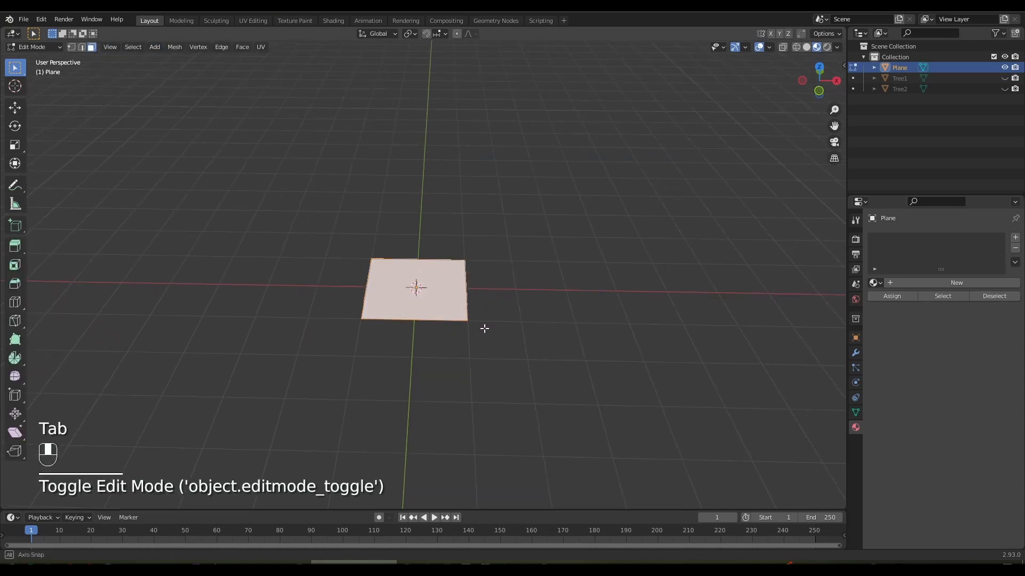
{"action": "middle_click_drag", "start_coordinate": [484, 328], "coordinate": [540, 362]}
{"action": "key", "text": "s"}
{"action": "key", "text": "y"}
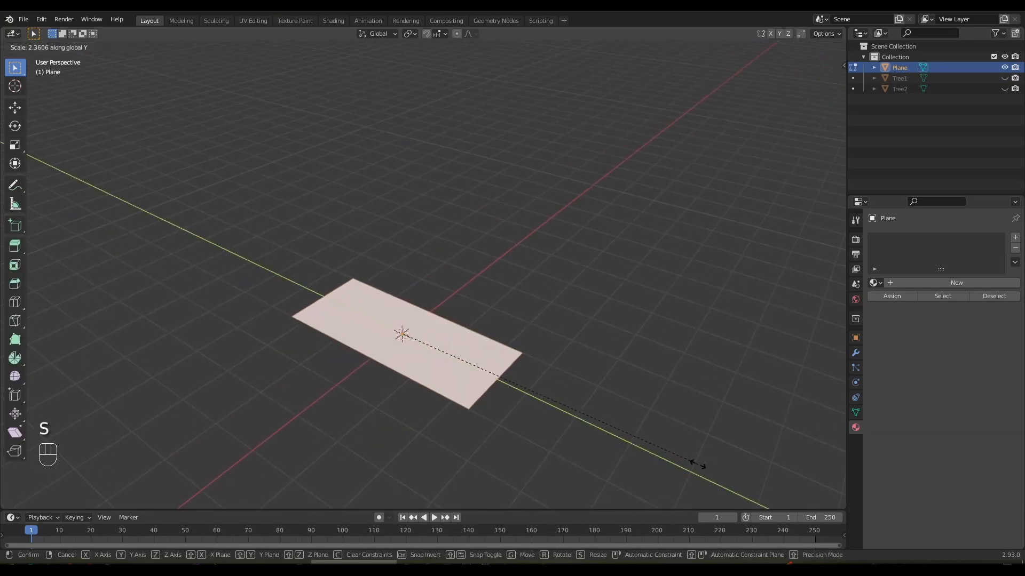
{"action": "left_click", "coordinate": [709, 467]}
Divide the stretched plane into three segments with two evenly spaced loop cuts across its length.
{"action": "middle_click_drag", "start_coordinate": [379, 368], "coordinate": [442, 323]}
{"action": "scroll", "coordinate": [453, 382], "scroll_direction": "up", "scroll_amount": 1}
{"action": "key", "text": "ctrl+t"}
{"action": "key", "text": "ctrl+z"}
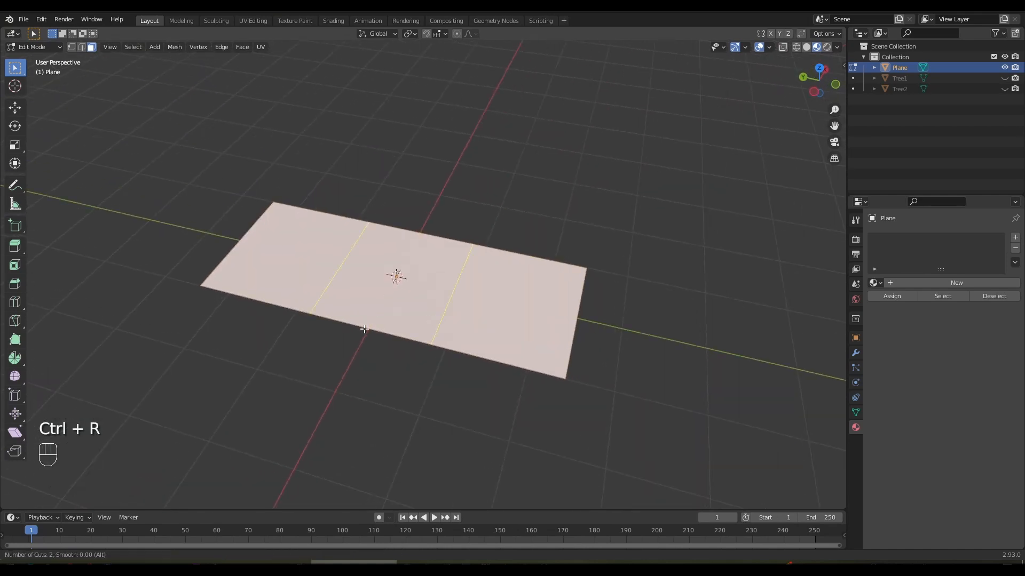
{"action": "left_click", "coordinate": [364, 329]}
{"action": "right_click", "coordinate": [364, 329]}
Select both short end edges of the plane and scale them to 0.542 along X.
{"action": "middle_click_drag", "start_coordinate": [364, 330], "coordinate": [421, 334]}
{"action": "left_click", "coordinate": [603, 401]}
{"action": "left_click", "coordinate": [603, 401]}
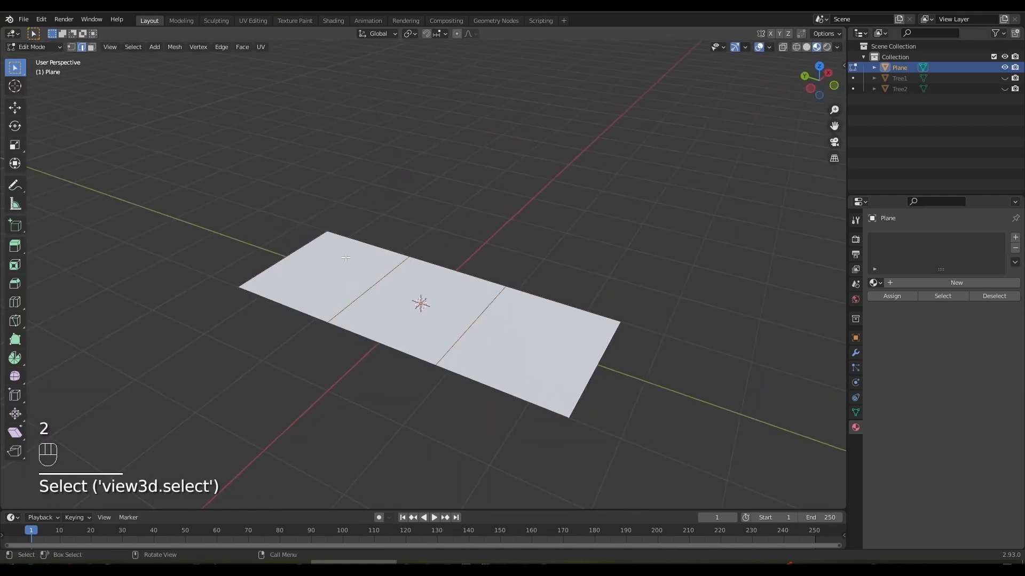
{"action": "key", "text": "s"}
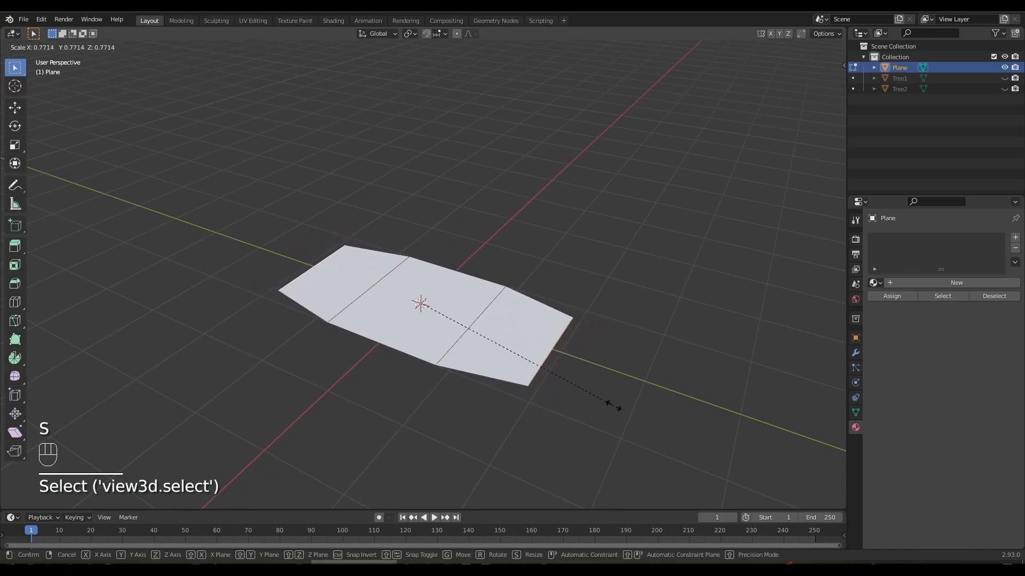
{"action": "key", "text": "x"}
{"action": "left_click", "coordinate": [555, 376]}
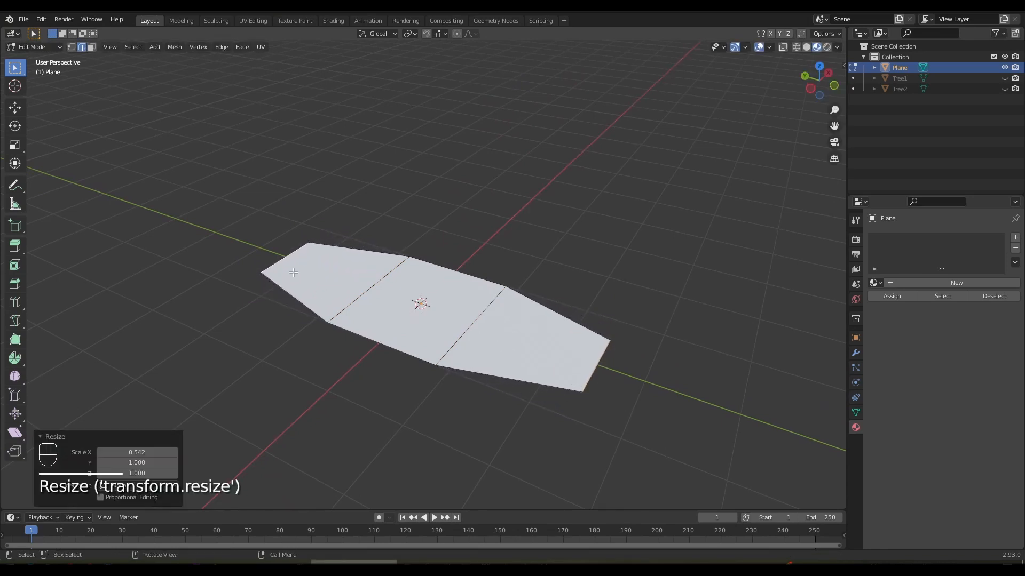
Taper one side of the leaf, scaling its end edge to about 0.5 and the adjacent cross edge to 0.802.
{"action": "middle_click_drag", "start_coordinate": [294, 273], "coordinate": [277, 342]}
{"action": "left_click", "coordinate": [274, 331]}
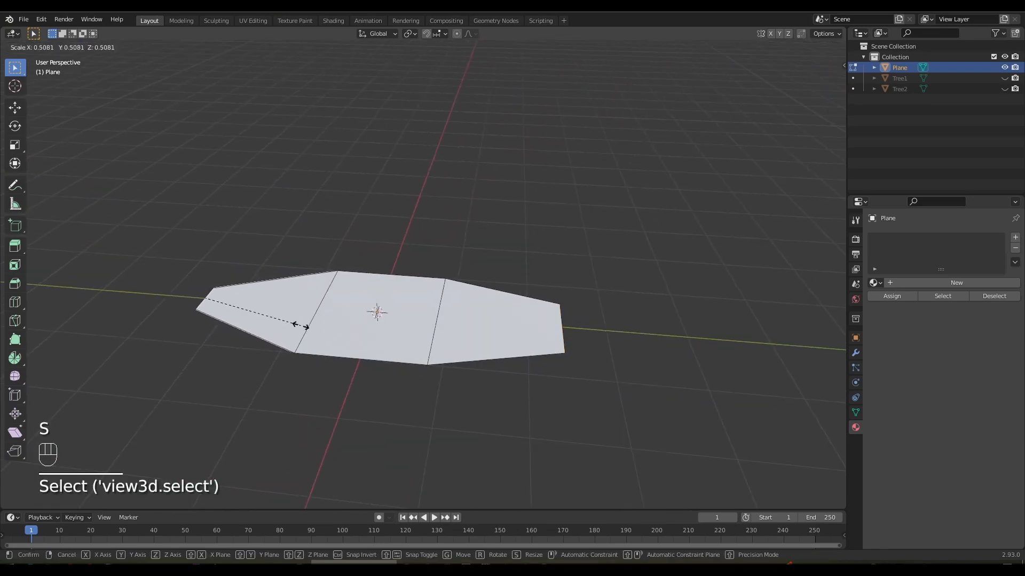
{"action": "left_click", "coordinate": [293, 321]}
{"action": "left_click", "coordinate": [315, 327]}
{"action": "key", "text": "s"}
{"action": "left_click", "coordinate": [324, 328]}
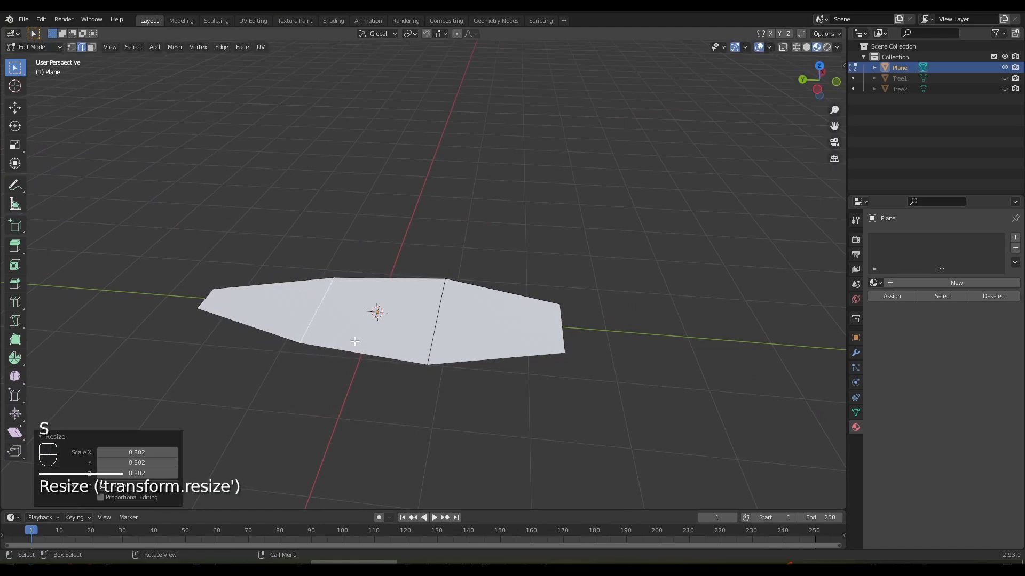
Add one centered loop cut in each of the three leaf segments and scale the cut near the wider end to 1.130.
{"action": "key", "text": "ctrl+t"}
{"action": "middle_click_drag", "start_coordinate": [372, 325], "coordinate": [386, 286]}
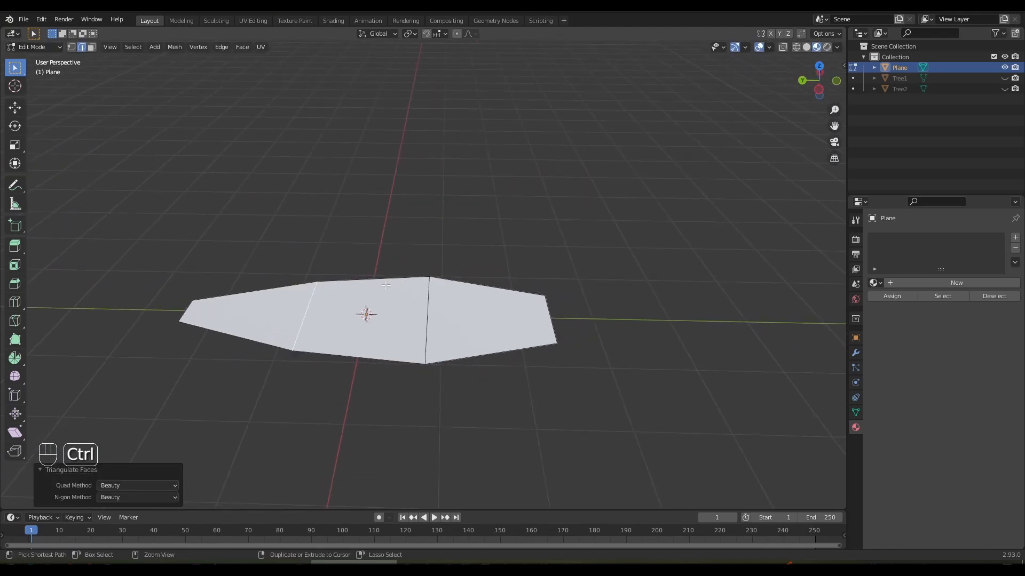
{"action": "left_click", "coordinate": [383, 348]}
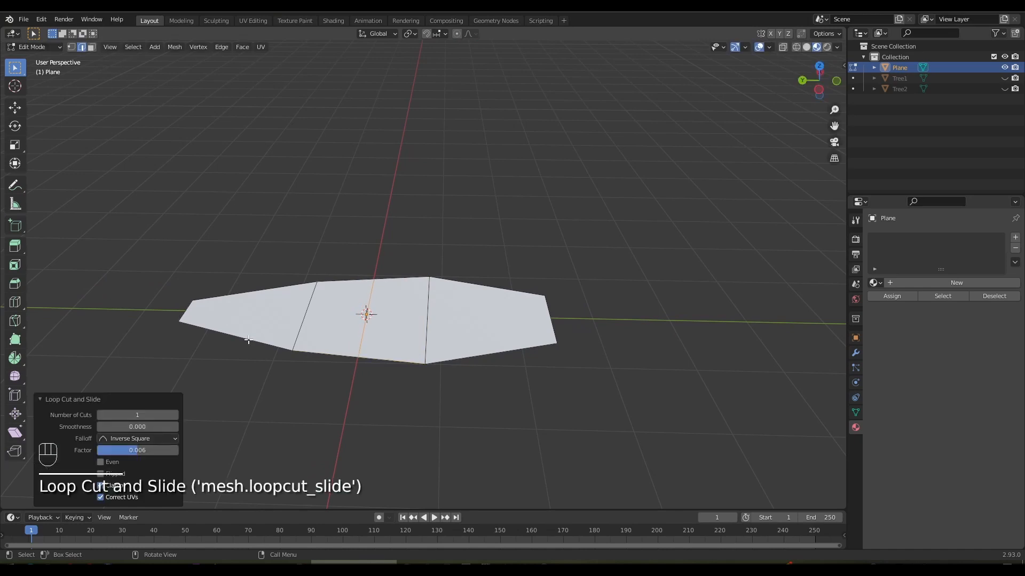
{"action": "left_click", "coordinate": [491, 352]}
{"action": "middle_click_drag", "start_coordinate": [491, 351], "coordinate": [482, 320]}
{"action": "key", "text": "s"}
{"action": "left_click", "coordinate": [487, 404]}
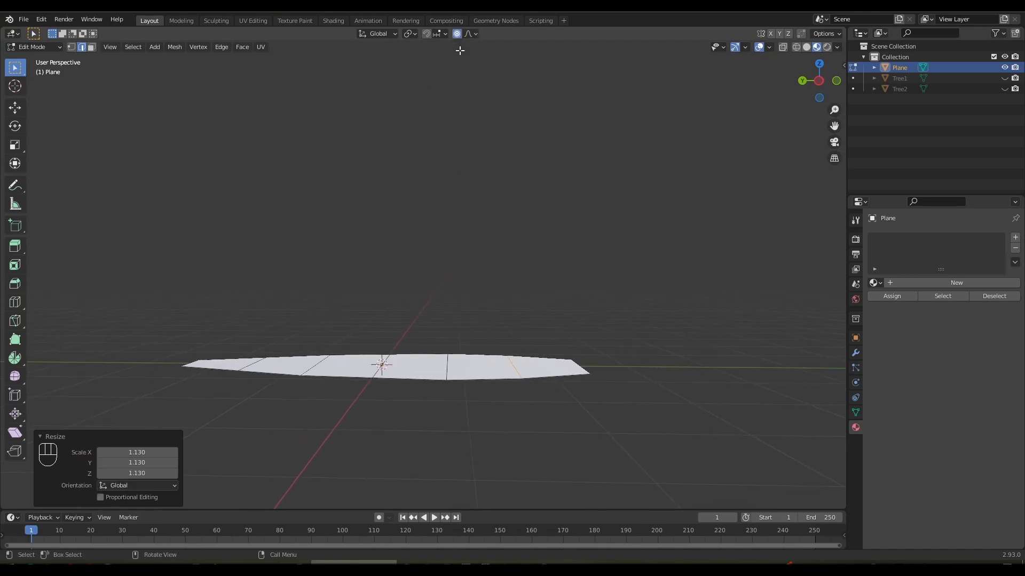
Raise the leaf's middle cross edge about 2.4 m along Z using proportional editing with Smooth falloff and a size of about 4.18.
{"action": "key", "text": "KP_1"}
{"action": "middle_click_drag", "start_coordinate": [457, 162], "coordinate": [455, 211]}
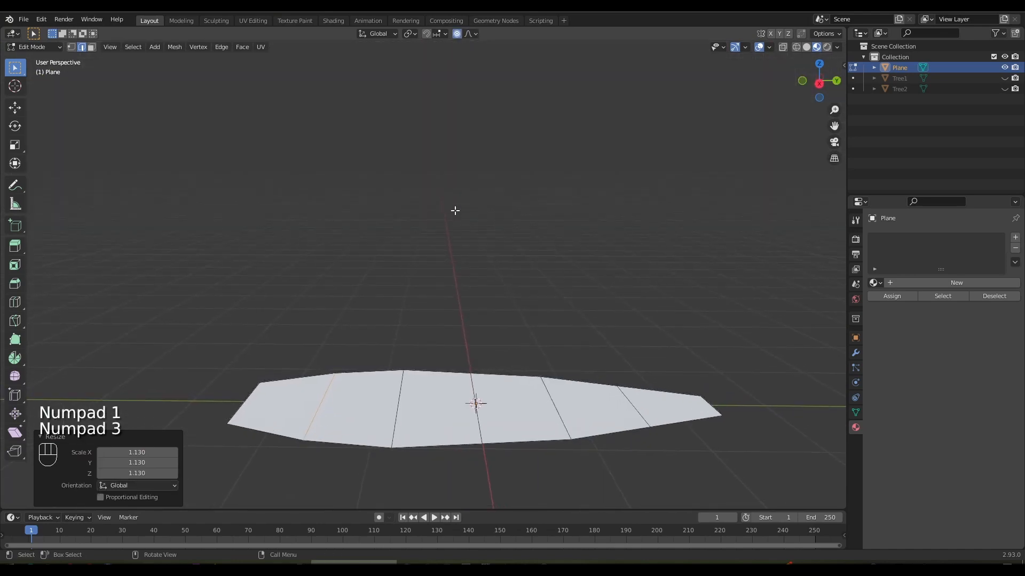
{"action": "middle_click_drag", "start_coordinate": [468, 390], "coordinate": [405, 241], "text": "shift"}
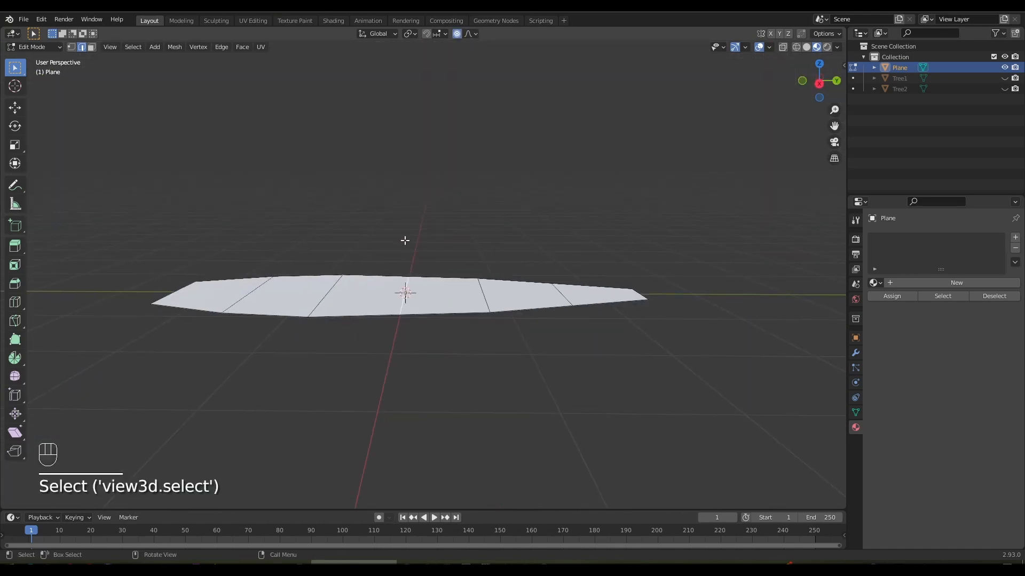
{"action": "left_click", "coordinate": [470, 33]}
{"action": "middle_click_drag", "start_coordinate": [453, 211], "coordinate": [425, 267]}
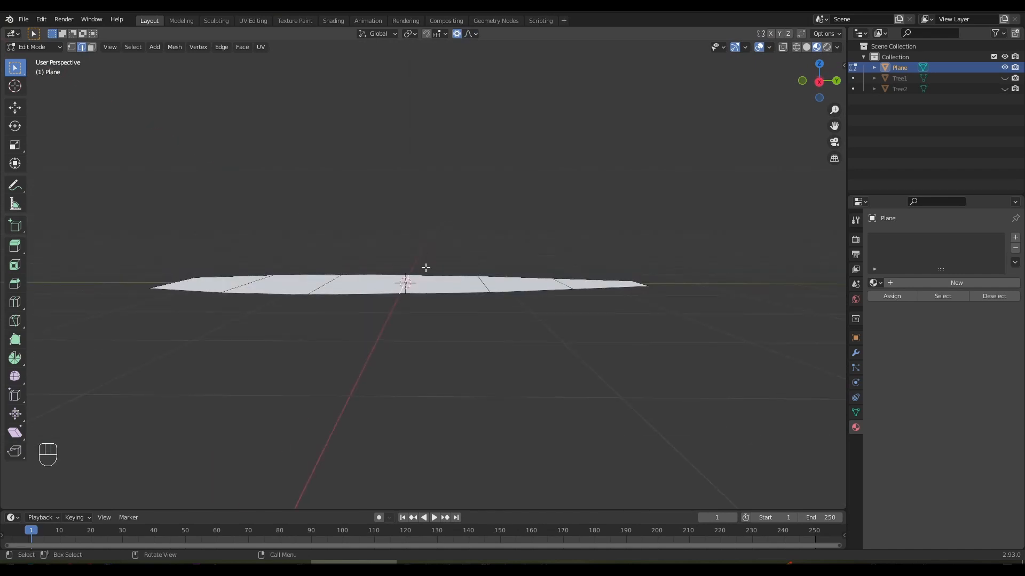
{"action": "scroll", "coordinate": [425, 251], "scroll_direction": "down", "scroll_amount": 4}
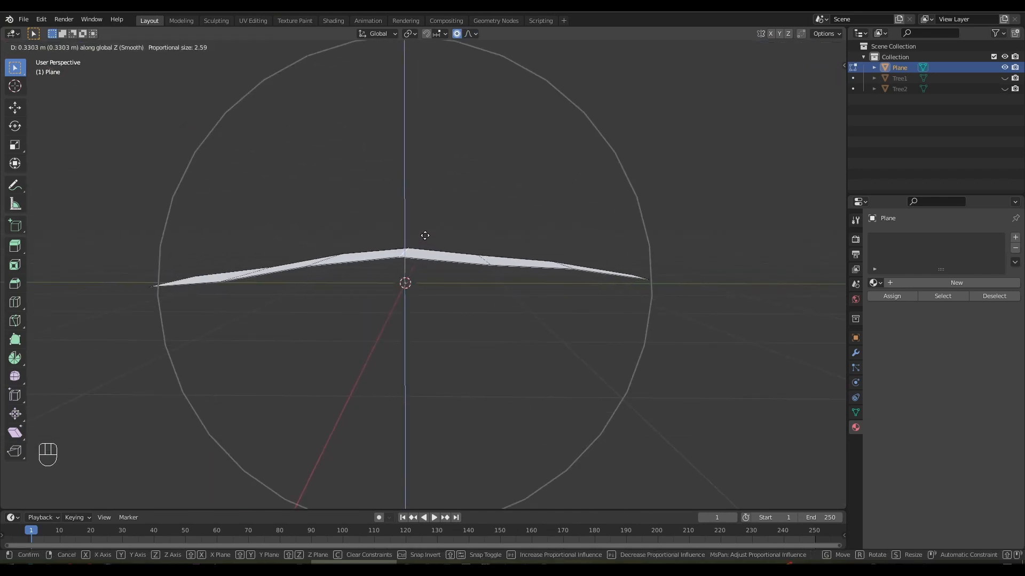
{"action": "scroll", "coordinate": [435, 162], "scroll_direction": "up", "scroll_amount": 2}
{"action": "scroll", "coordinate": [435, 160], "scroll_direction": "down", "scroll_amount": 7}
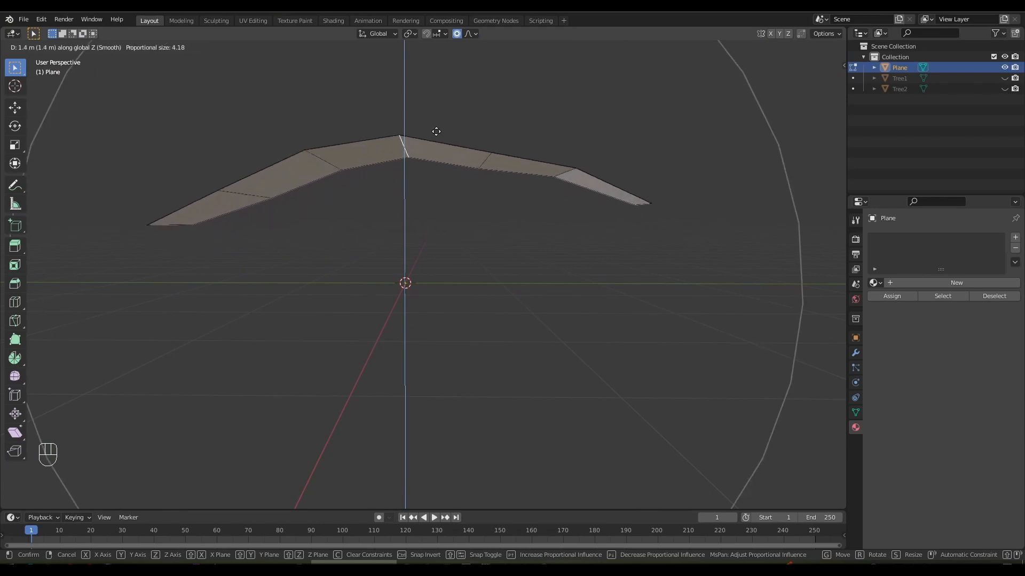
{"action": "left_click", "coordinate": [444, 499]}
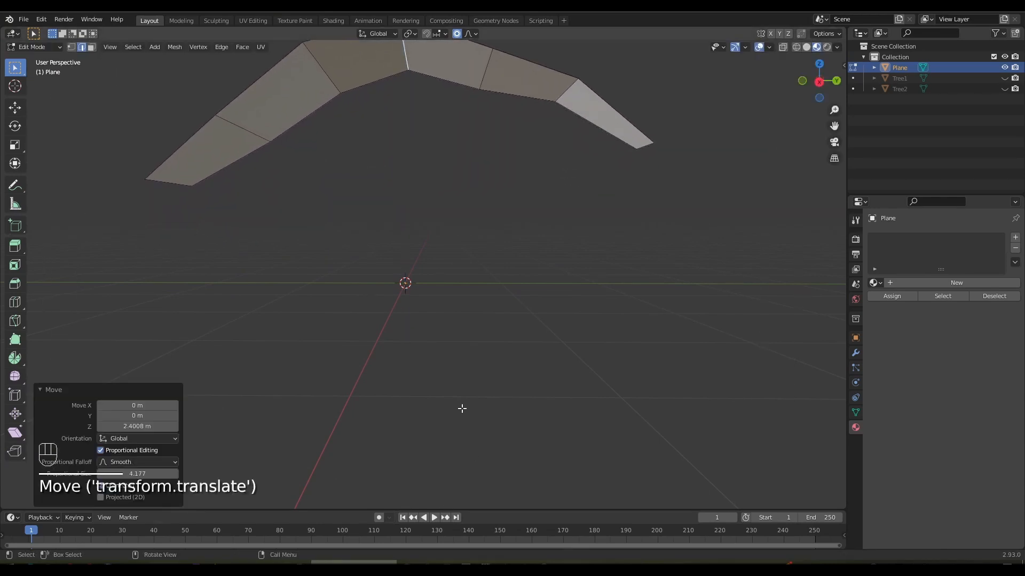
Reposition the cross edges beside the crest without proportional editing to refine the leaf's arch.
{"action": "middle_click_drag", "start_coordinate": [462, 407], "coordinate": [379, 247]}
{"action": "left_click", "coordinate": [388, 282]}
{"action": "key", "text": "g"}
{"action": "key", "text": "z"}
{"action": "right_click", "coordinate": [379, 243]}
{"action": "key", "text": "g"}
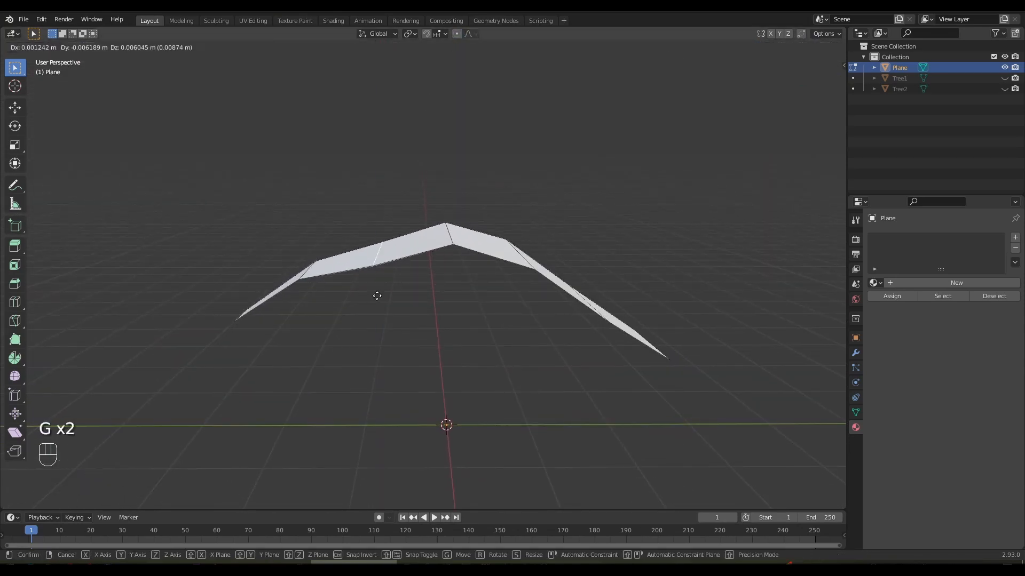
{"action": "left_click", "coordinate": [374, 287]}
Scale the edge at one tip of the arched leaf to 0.335.
{"action": "middle_click_drag", "start_coordinate": [375, 287], "coordinate": [328, 356]}
{"action": "left_click", "coordinate": [316, 426]}
{"action": "key", "text": "s"}
{"action": "left_click", "coordinate": [297, 414]}
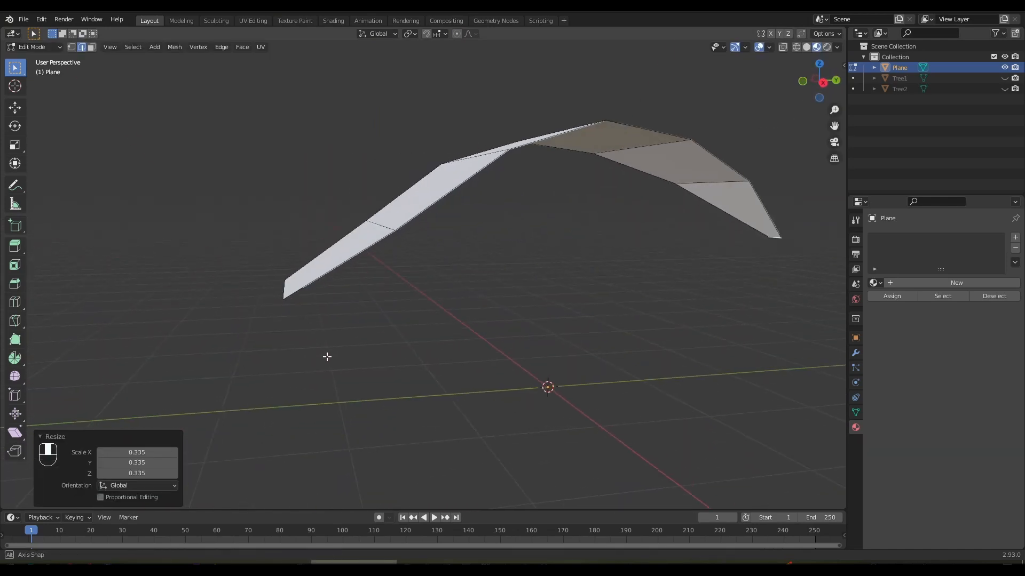
Move the opposite tip edge about 0.48 m along Y and 0.65 m downward, and scale it to 0.644.
{"action": "left_click", "coordinate": [277, 288]}
{"action": "middle_click_drag", "start_coordinate": [277, 289], "coordinate": [632, 372]}
{"action": "key", "text": "g"}
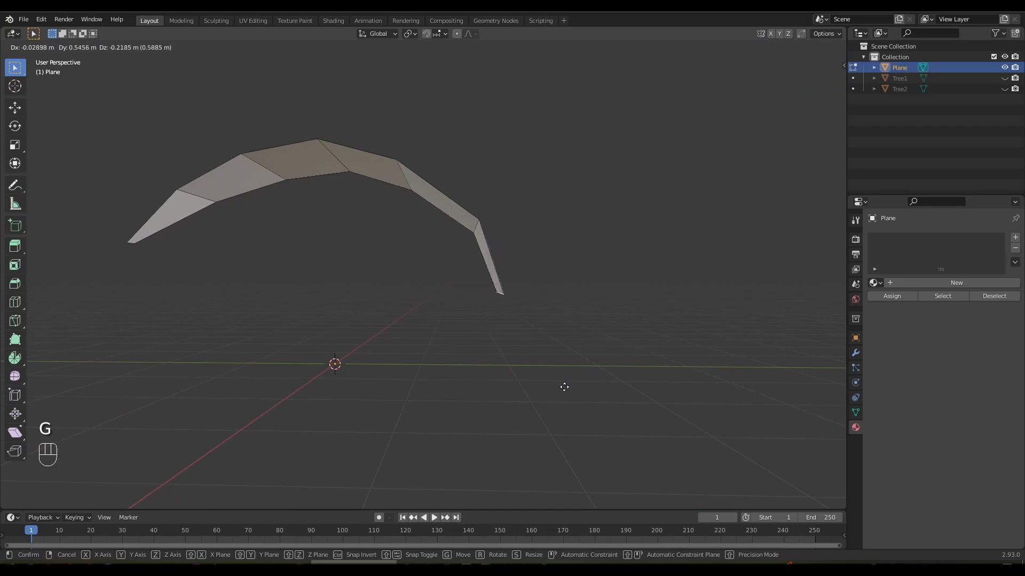
{"action": "left_click", "coordinate": [568, 419]}
{"action": "middle_click_drag", "start_coordinate": [569, 423], "coordinate": [464, 347]}
{"action": "key", "text": "s"}
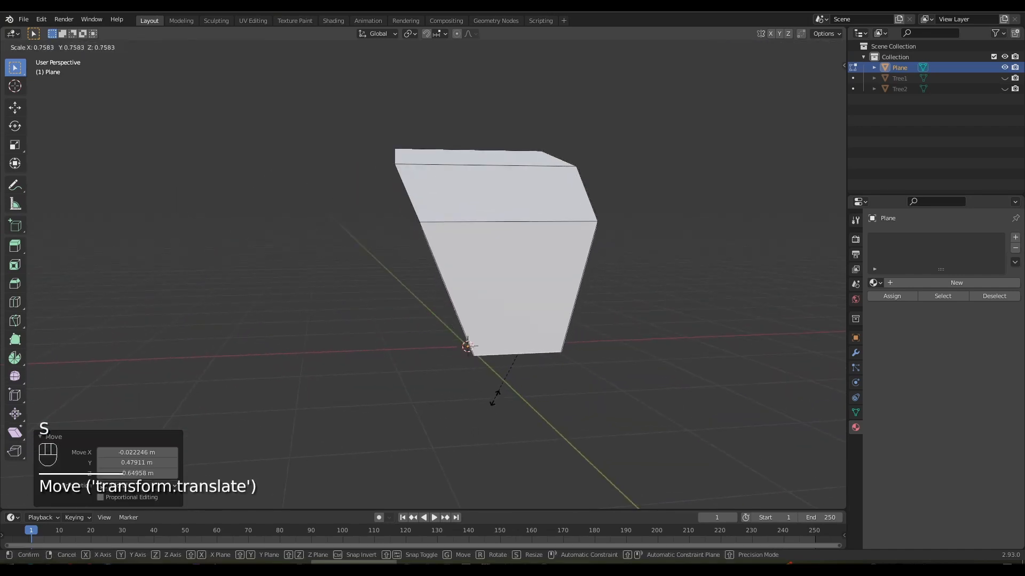
{"action": "left_click", "coordinate": [515, 384]}
Add a lengthwise loop cut along the middle of the leaf.
{"action": "middle_click_drag", "start_coordinate": [515, 384], "coordinate": [489, 325]}
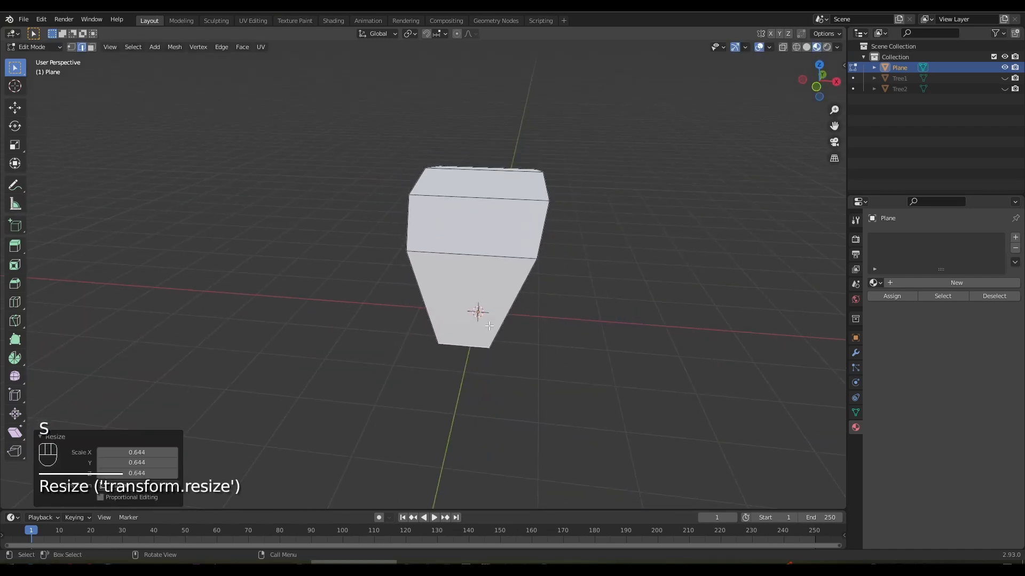
{"action": "left_click", "coordinate": [484, 246]}
{"action": "middle_click_drag", "start_coordinate": [599, 309], "coordinate": [450, 281]}
{"action": "key", "text": "f"}
{"action": "key", "text": "t"}
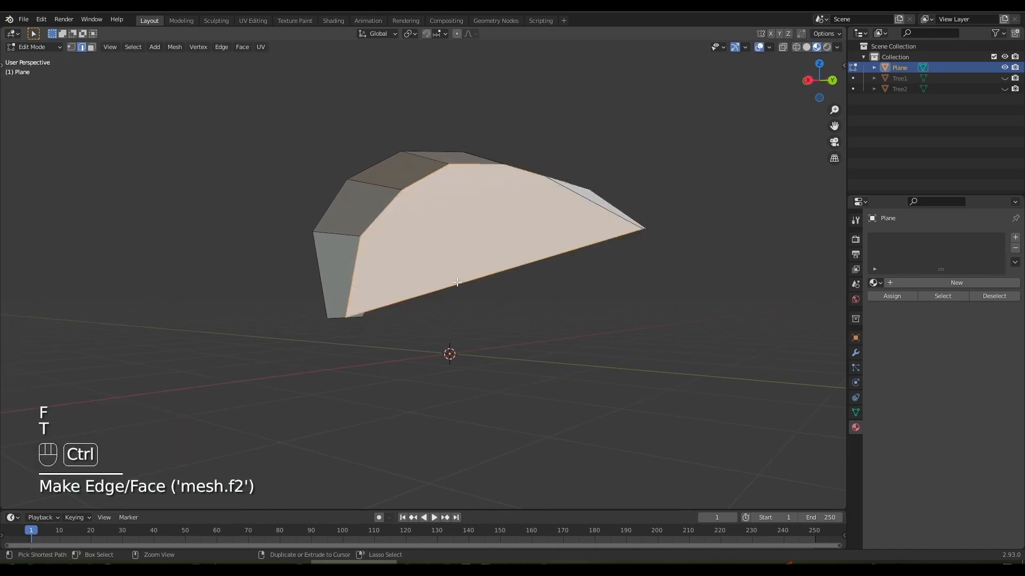
{"action": "key", "text": "ctrl+z"}
Lower the lengthwise center edge loop about 0.29 m along Z, and lower the two side vertices at the narrow tip.
{"action": "key", "text": "g"}
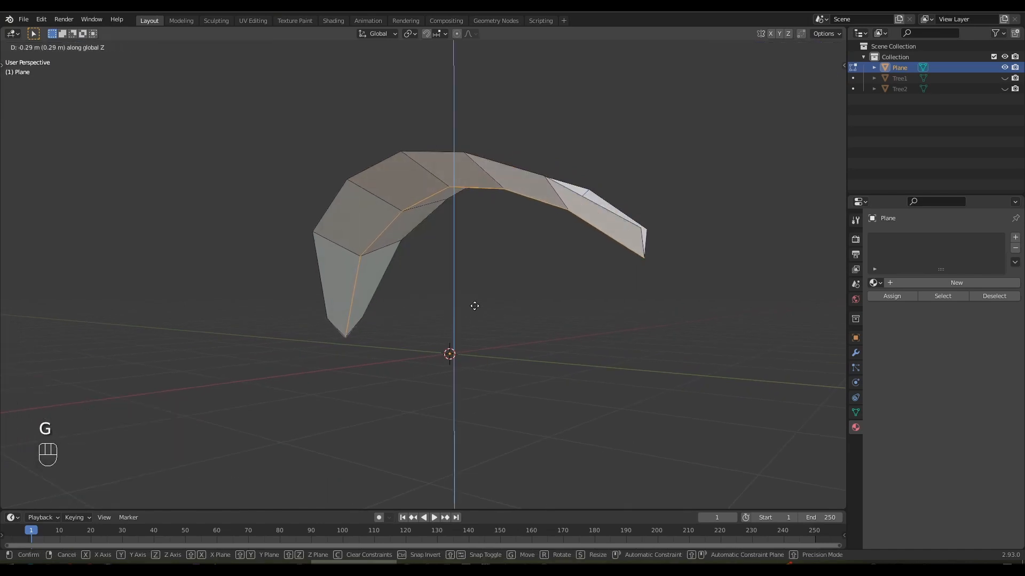
{"action": "left_click", "coordinate": [473, 300]}
{"action": "middle_click_drag", "start_coordinate": [474, 299], "coordinate": [439, 327]}
{"action": "key", "text": "1"}
{"action": "key", "text": "g"}
{"action": "key", "text": "z"}
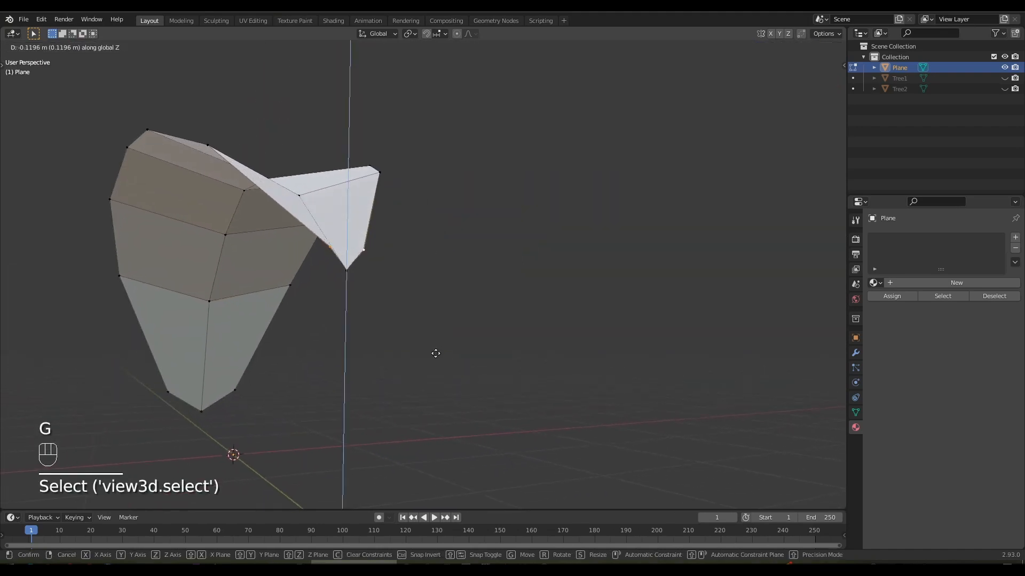
{"action": "left_click", "coordinate": [434, 368]}
Adjust the position of the middle vertex at the leaf's narrow tip.
{"action": "middle_click_drag", "start_coordinate": [435, 367], "coordinate": [451, 279]}
{"action": "left_click", "coordinate": [426, 378]}
{"action": "key", "text": "g"}
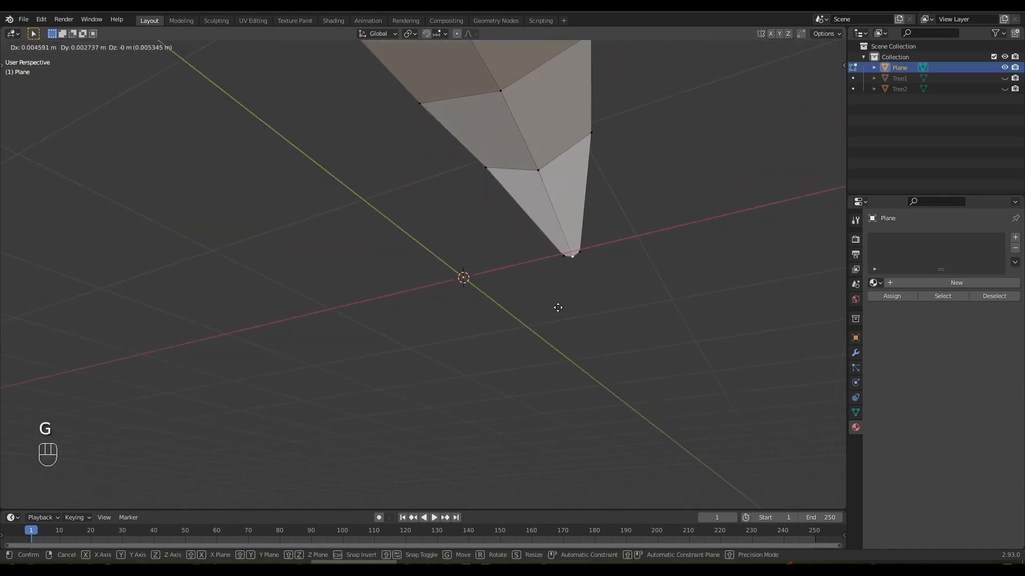
{"action": "left_click", "coordinate": [560, 319]}
Extrude the end edges of the leaf's wider tip downward into a short extra segment.
{"action": "middle_click_drag", "start_coordinate": [559, 318], "coordinate": [441, 325]}
{"action": "key", "text": "2"}
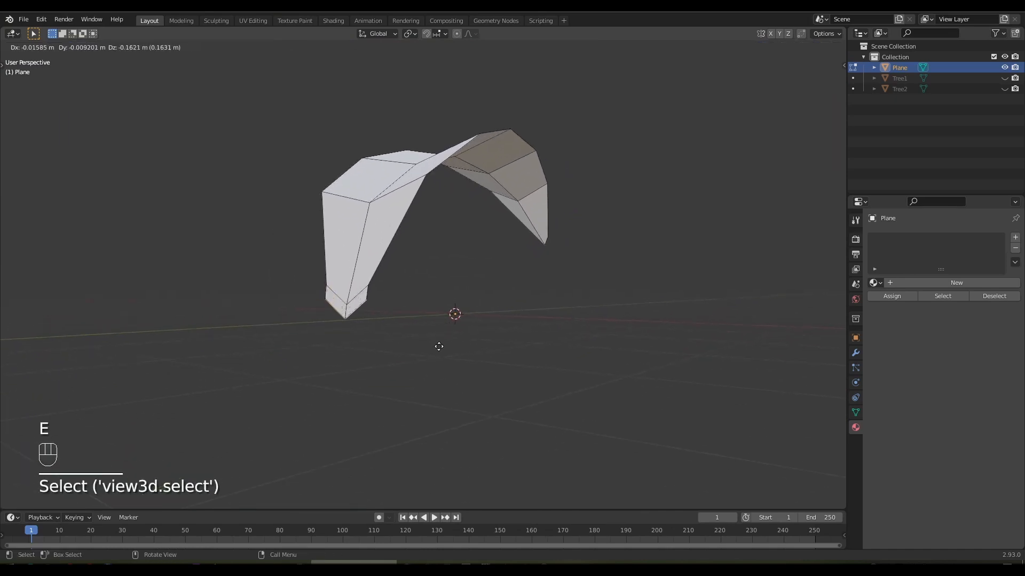
{"action": "left_click", "coordinate": [437, 380]}
Lower the two corner vertices of the leaf's stem end about 0.22 m along Z and scale the pair slightly.
{"action": "middle_click_drag", "start_coordinate": [398, 369], "coordinate": [449, 363]}
{"action": "scroll", "coordinate": [443, 368], "scroll_direction": "up", "scroll_amount": 4}
{"action": "middle_click_drag", "start_coordinate": [432, 404], "coordinate": [400, 318], "text": "shift"}
{"action": "middle_click_drag", "start_coordinate": [401, 318], "coordinate": [431, 316]}
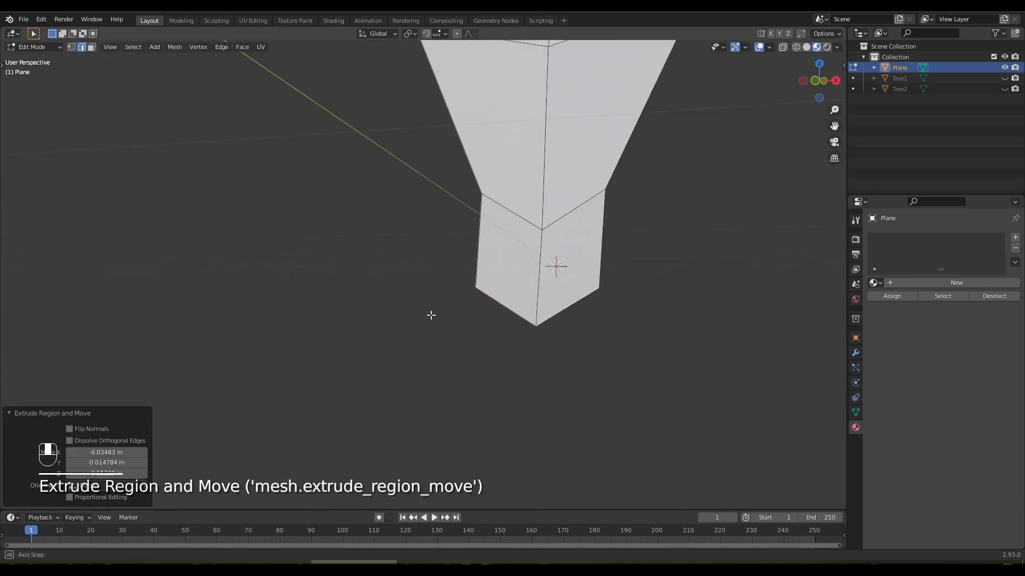
{"action": "key", "text": "1"}
{"action": "middle_click_drag", "start_coordinate": [598, 290], "coordinate": [603, 322]}
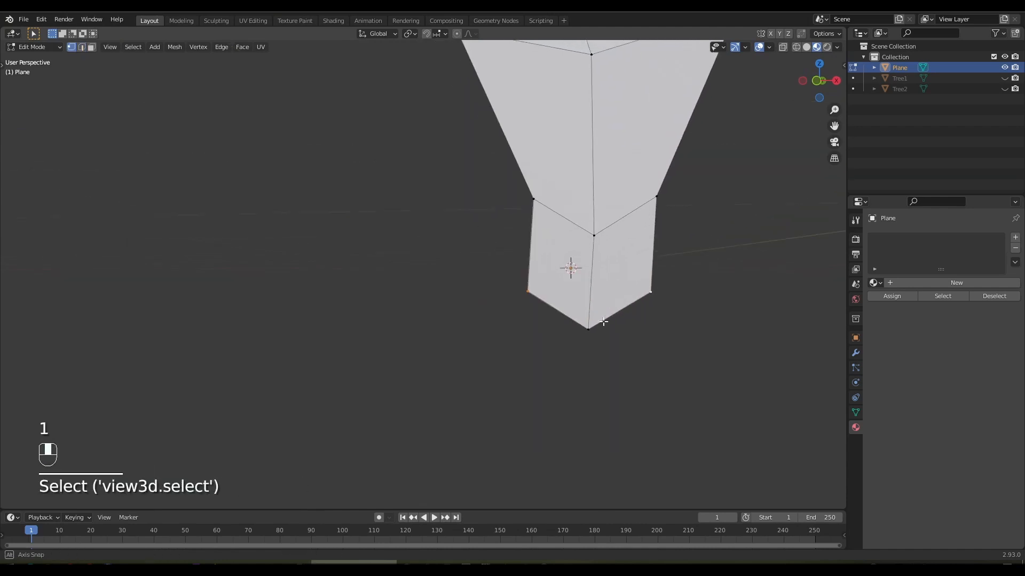
{"action": "key", "text": "g"}
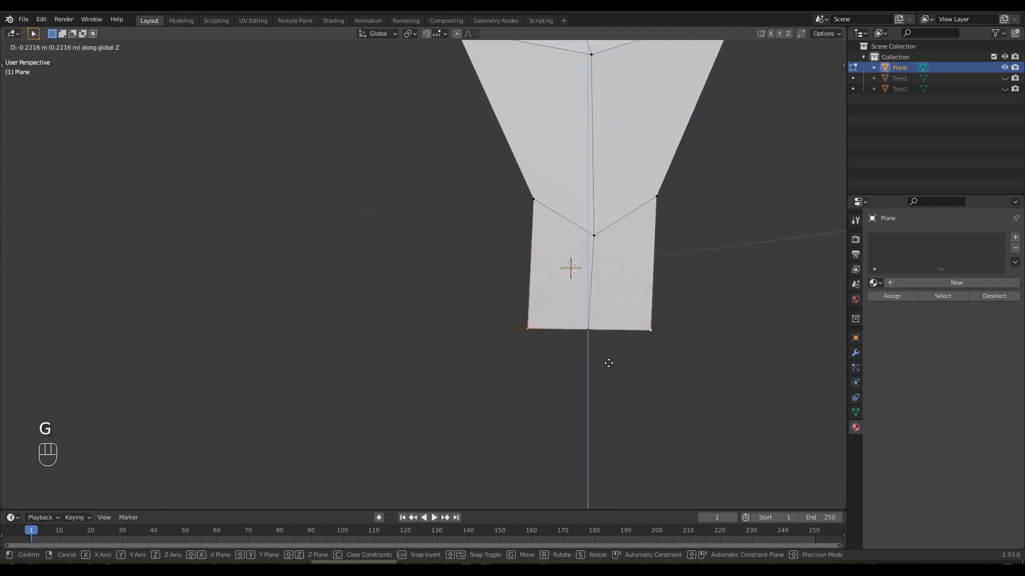
{"action": "left_click", "coordinate": [608, 363]}
{"action": "key", "text": "s"}
{"action": "left_click", "coordinate": [619, 370]}
{"action": "middle_click_drag", "start_coordinate": [620, 370], "coordinate": [555, 356]}
{"action": "key", "text": "Tab"}
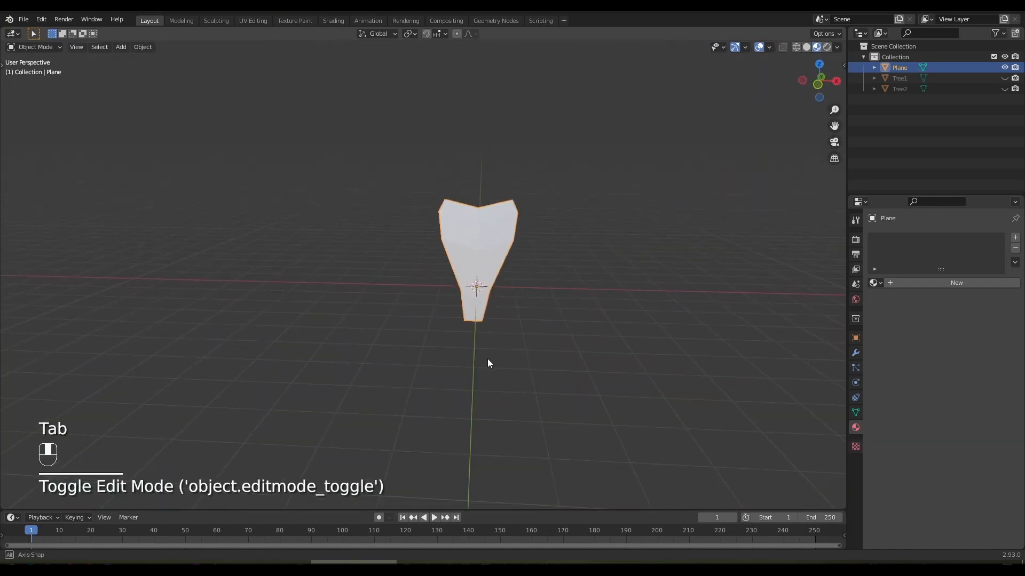
Move the leaf about 2 m along Y and raise it along Z so its stem end sits at the world origin.
{"action": "middle_click_drag", "start_coordinate": [488, 363], "coordinate": [535, 411]}
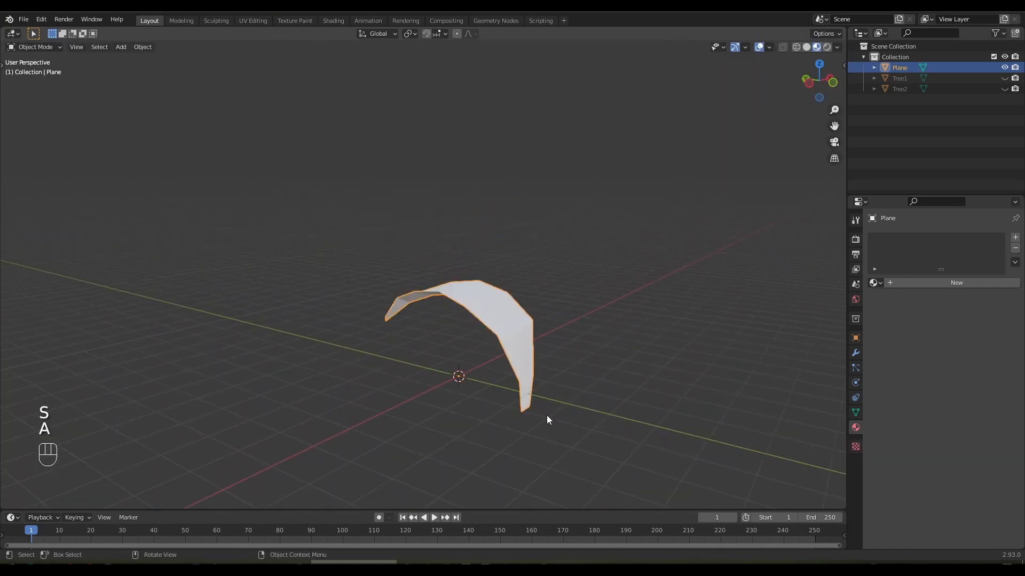
{"action": "key", "text": "g"}
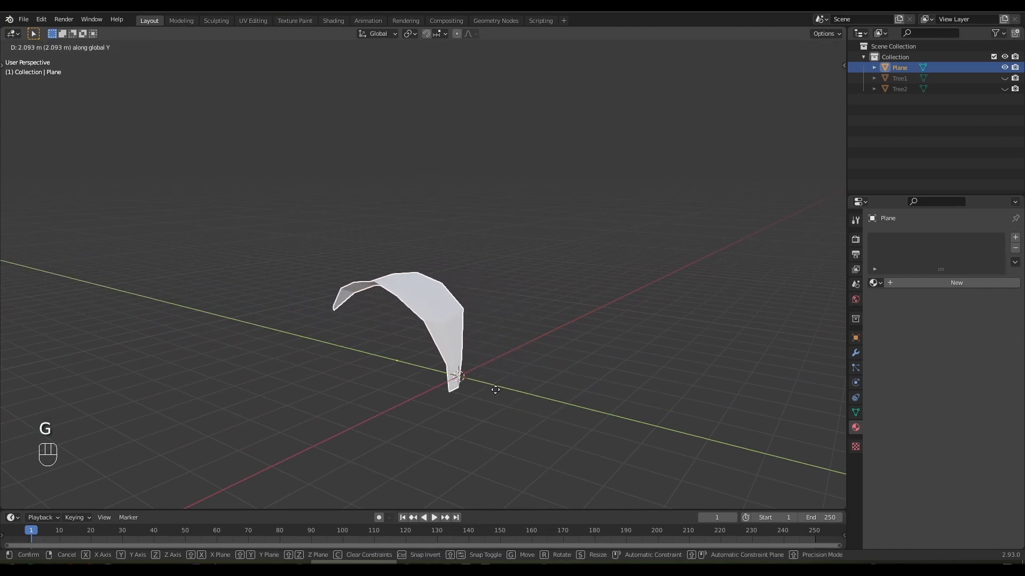
{"action": "left_click", "coordinate": [501, 390]}
{"action": "key", "text": "g"}
{"action": "key", "text": "z"}
{"action": "left_click", "coordinate": [501, 375]}
Apply the leaf's location, rotation and scale.
{"action": "middle_click_drag", "start_coordinate": [501, 375], "coordinate": [510, 408]}
{"action": "key", "text": "ctrl+a"}
{"action": "left_click", "coordinate": [430, 372]}
{"action": "key", "text": "ctrl+a"}
{"action": "left_click", "coordinate": [421, 384]}
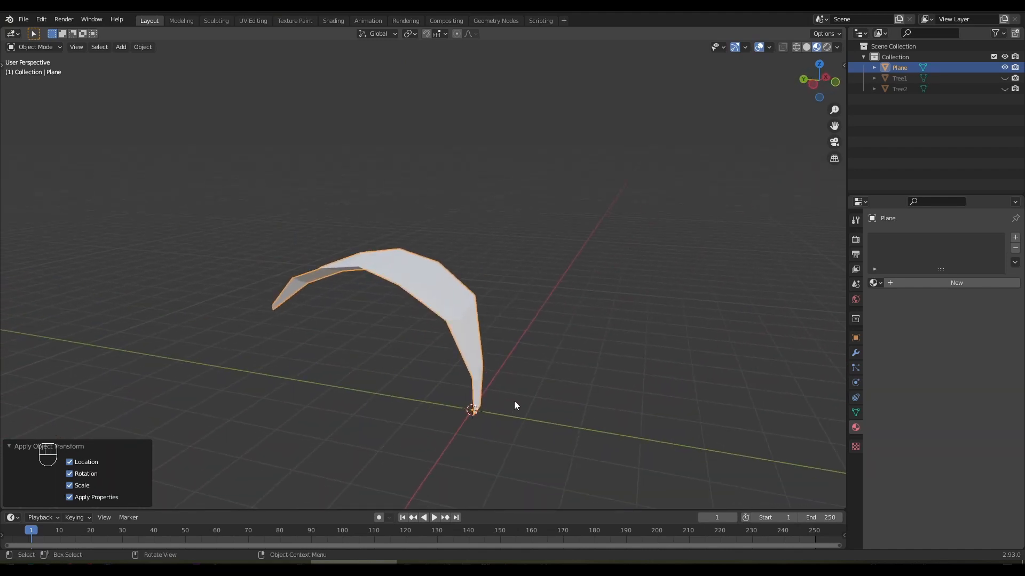
Duplicate the whole leaf inside the same mesh and rotate the copy about 93° clockwise around Z.
{"action": "middle_click_drag", "start_coordinate": [514, 404], "coordinate": [475, 411]}
{"action": "key", "text": "Tab"}
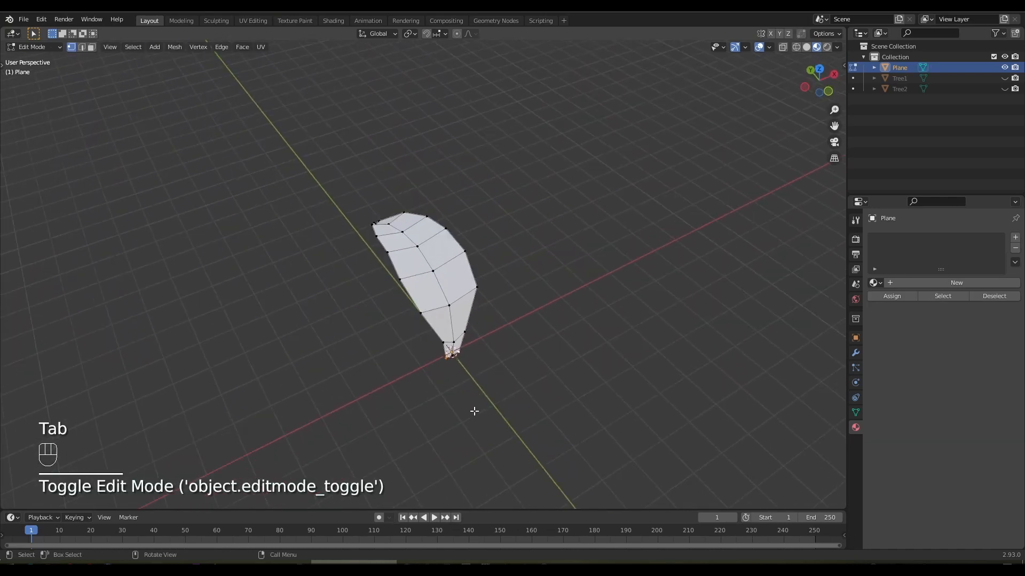
{"action": "right_click", "coordinate": [516, 372]}
{"action": "key", "text": "a"}
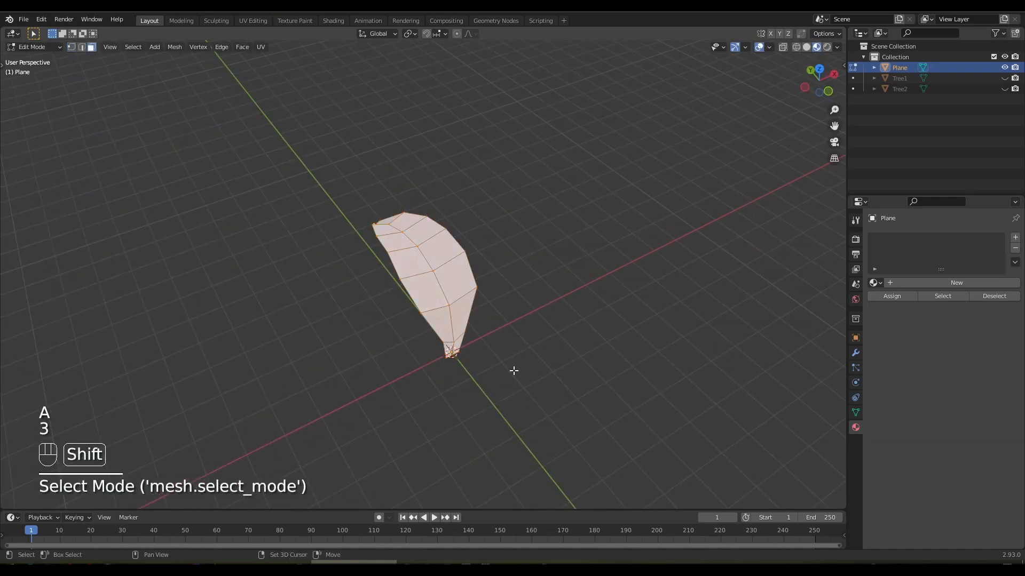
{"action": "key", "text": "shift+d"}
{"action": "right_click", "coordinate": [515, 374]}
{"action": "key", "text": "r"}
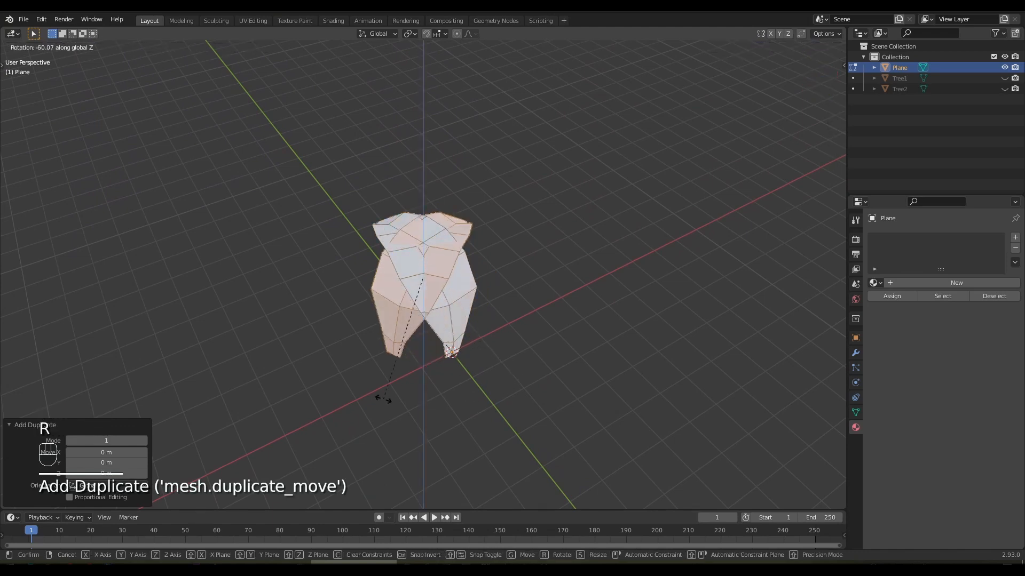
{"action": "left_click", "coordinate": [303, 375]}
Move the copied leaf's stem end next to the origin in top view and scale the copy to 0.784.
{"action": "key", "text": "KP_7"}
{"action": "key", "text": "g"}
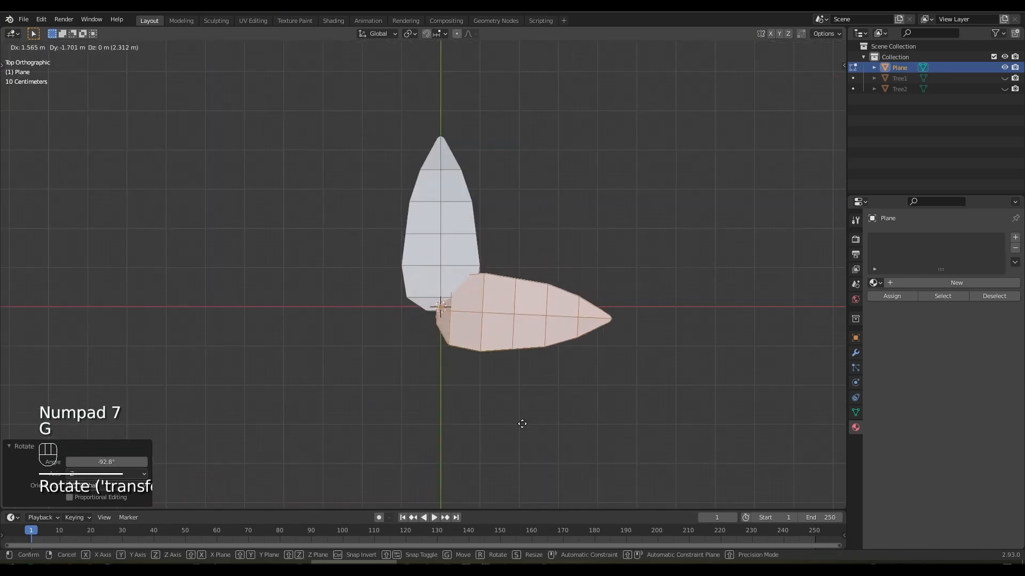
{"action": "left_click", "coordinate": [521, 421]}
{"action": "key", "text": "s"}
{"action": "left_click", "coordinate": [498, 412]}
Tilt the second leaf by 22.7° and shift it in front view so its stem end meets the first leaf's base.
{"action": "middle_click_drag", "start_coordinate": [498, 411], "coordinate": [502, 283]}
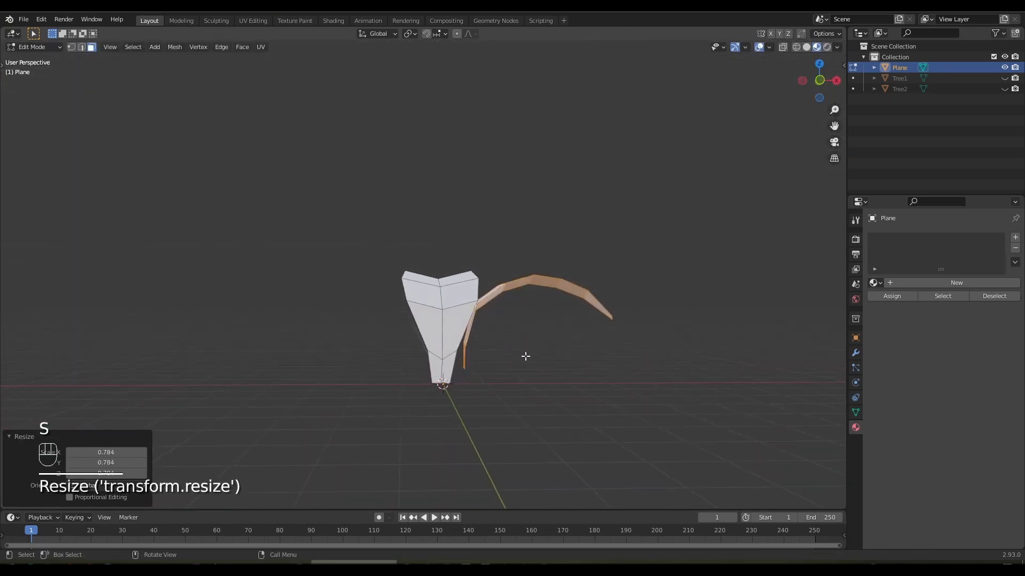
{"action": "middle_click_drag", "start_coordinate": [525, 356], "coordinate": [534, 350]}
{"action": "key", "text": "r"}
{"action": "left_click", "coordinate": [503, 368]}
{"action": "key", "text": "KP_1"}
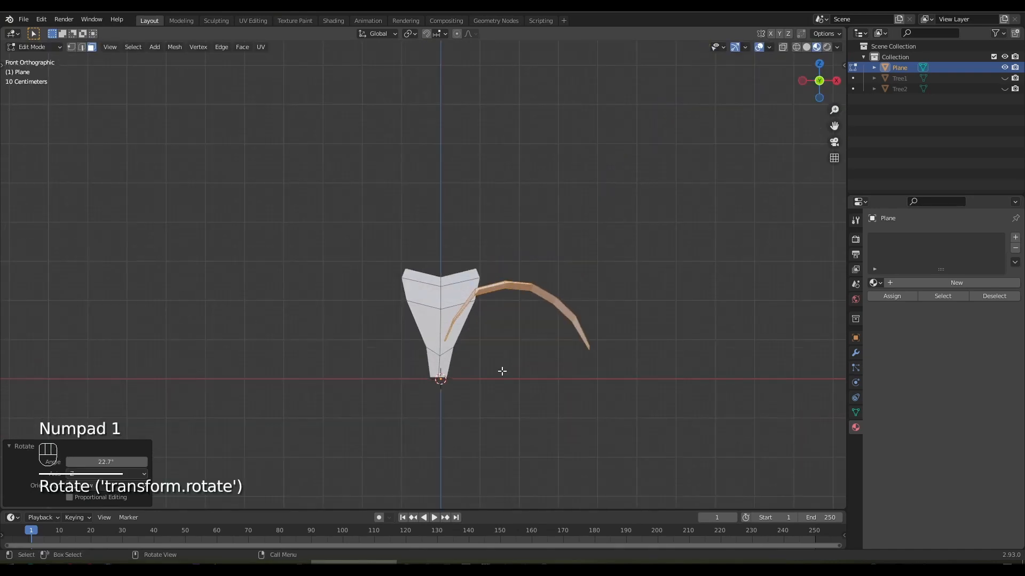
{"action": "key", "text": "g"}
{"action": "left_click", "coordinate": [533, 411]}
Scale the second leaf to about 0.9 and tilt it by -5.68°, nudging its stem back to the origin.
{"action": "key", "text": "s"}
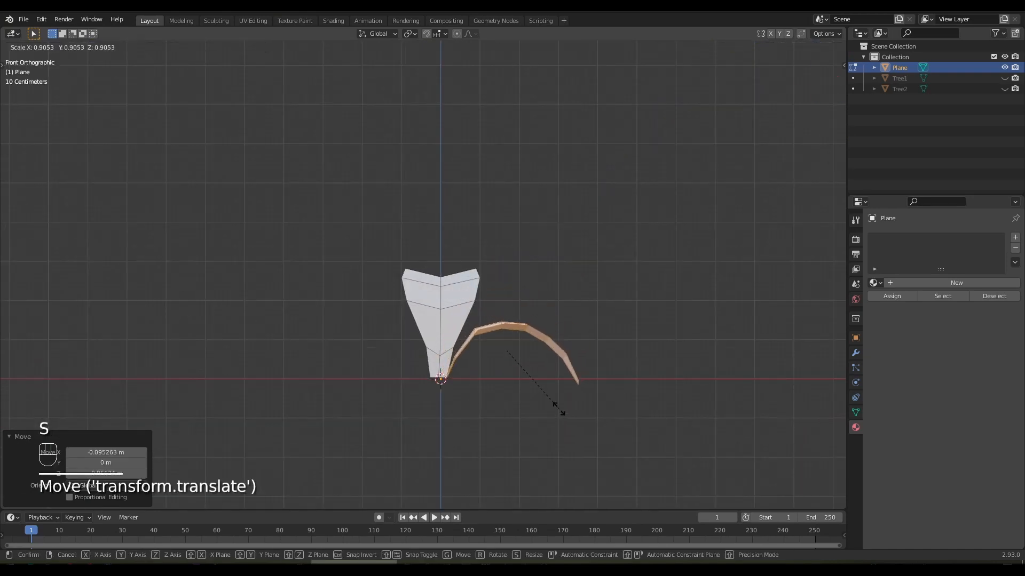
{"action": "left_click", "coordinate": [560, 416]}
{"action": "key", "text": "r"}
{"action": "left_click", "coordinate": [603, 413]}
{"action": "key", "text": "g"}
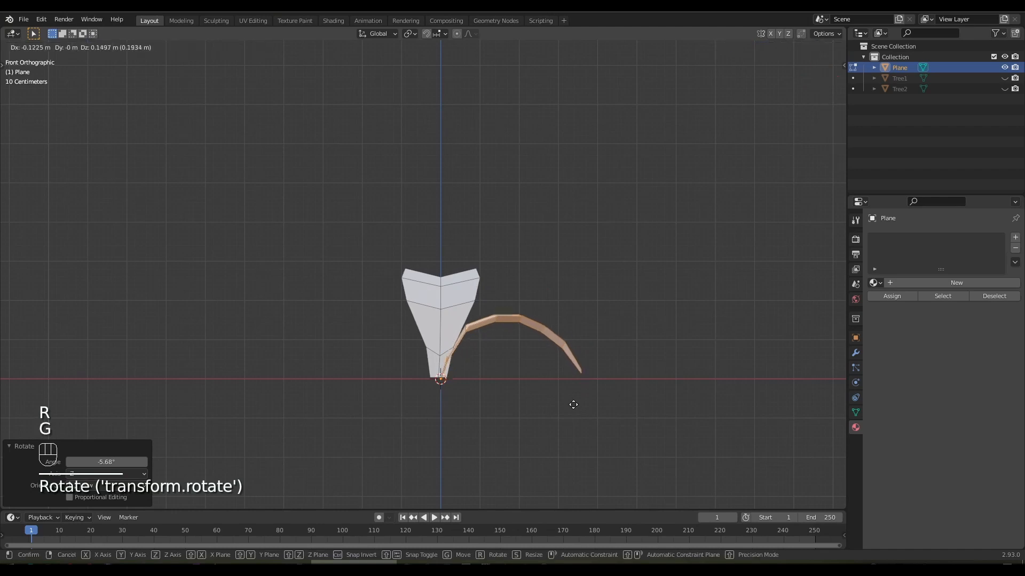
{"action": "left_click", "coordinate": [521, 380]}
Rotate the second leaf about 30° clockwise around Z and move it about -0.2 m in X and -0.68 m in Y.
{"action": "middle_click_drag", "start_coordinate": [521, 379], "coordinate": [556, 407]}
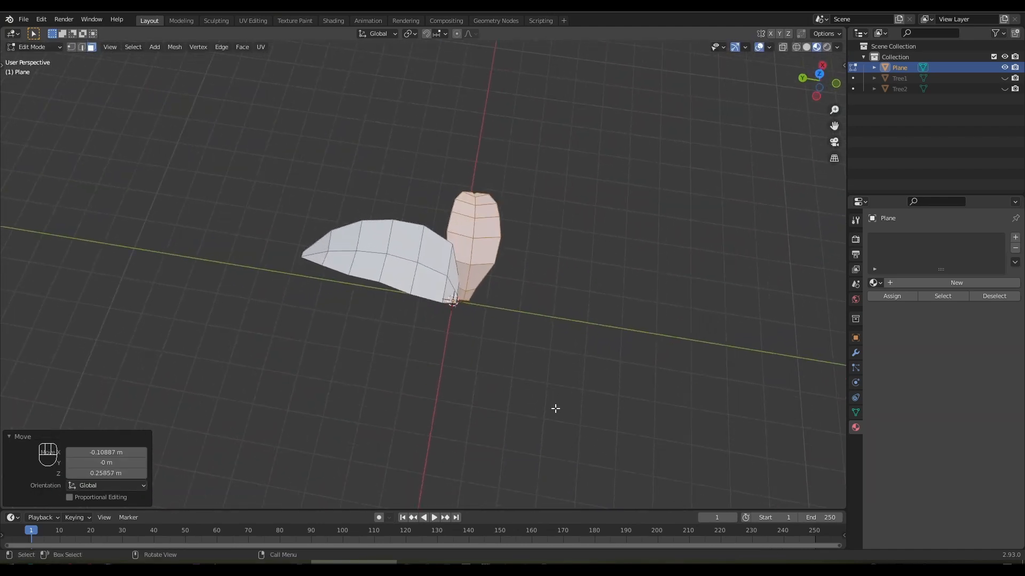
{"action": "key", "text": "KP_7"}
{"action": "key", "text": "r"}
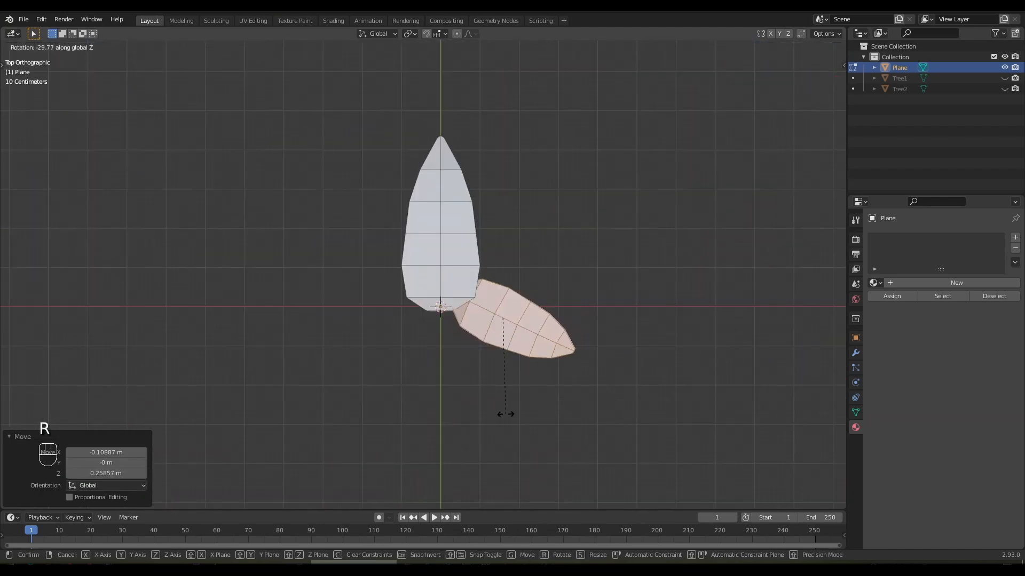
{"action": "left_click", "coordinate": [506, 414]}
{"action": "key", "text": "g"}
{"action": "left_click", "coordinate": [510, 418]}
Duplicate the second leaf and rotate the copy about 96° clockwise in top view.
{"action": "key", "text": "shift+d"}
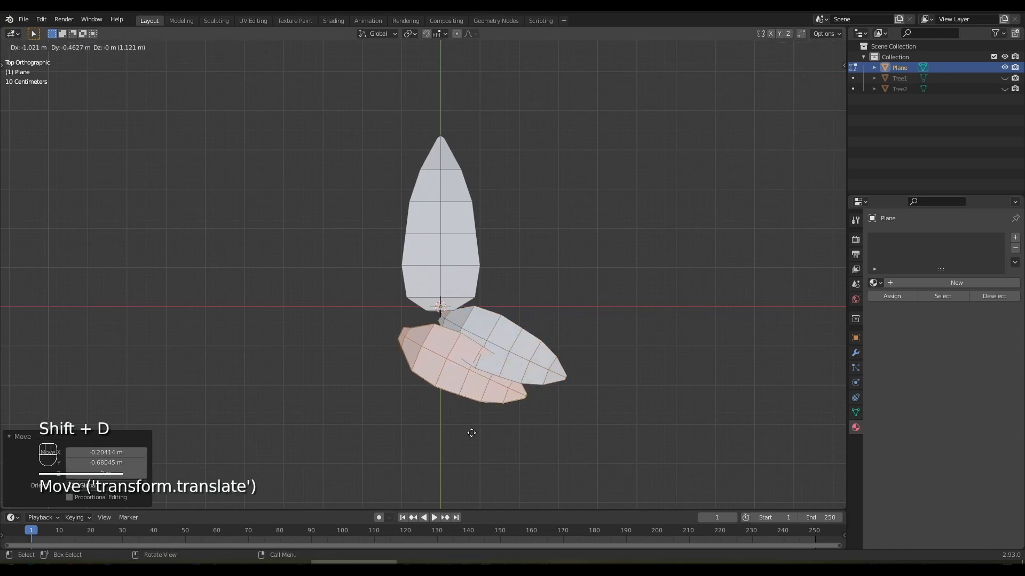
{"action": "left_click", "coordinate": [470, 429]}
{"action": "key", "text": "r"}
{"action": "left_click", "coordinate": [287, 401]}
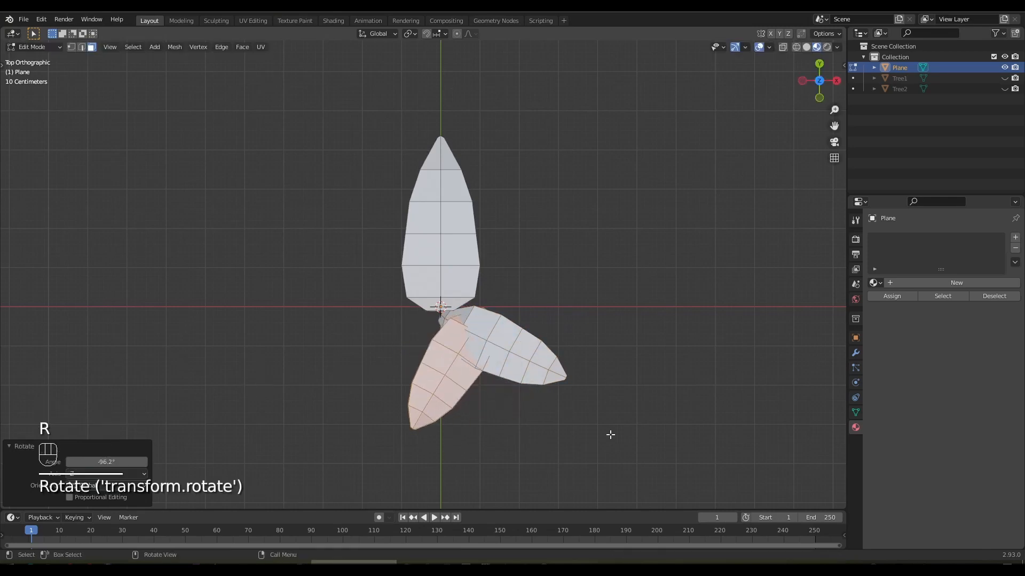
Position the third leaf's stem at the shared center and scale the leaf to 1.133.
{"action": "key", "text": "g"}
{"action": "left_click", "coordinate": [545, 431]}
{"action": "key", "text": "s"}
{"action": "left_click", "coordinate": [565, 443]}
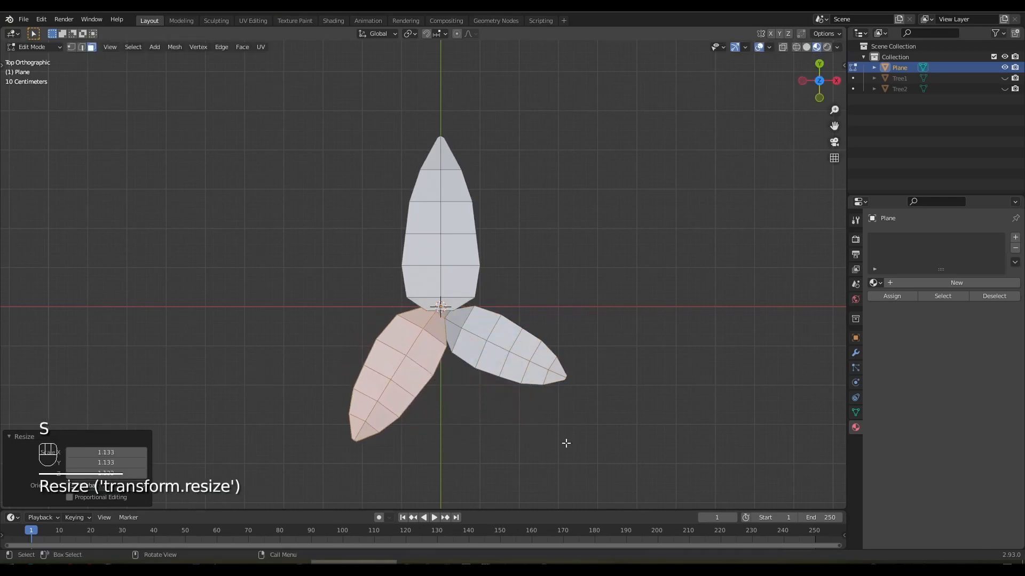
{"action": "key", "text": "g"}
{"action": "left_click", "coordinate": [544, 432]}
{"action": "middle_click_drag", "start_coordinate": [545, 433], "coordinate": [530, 382]}
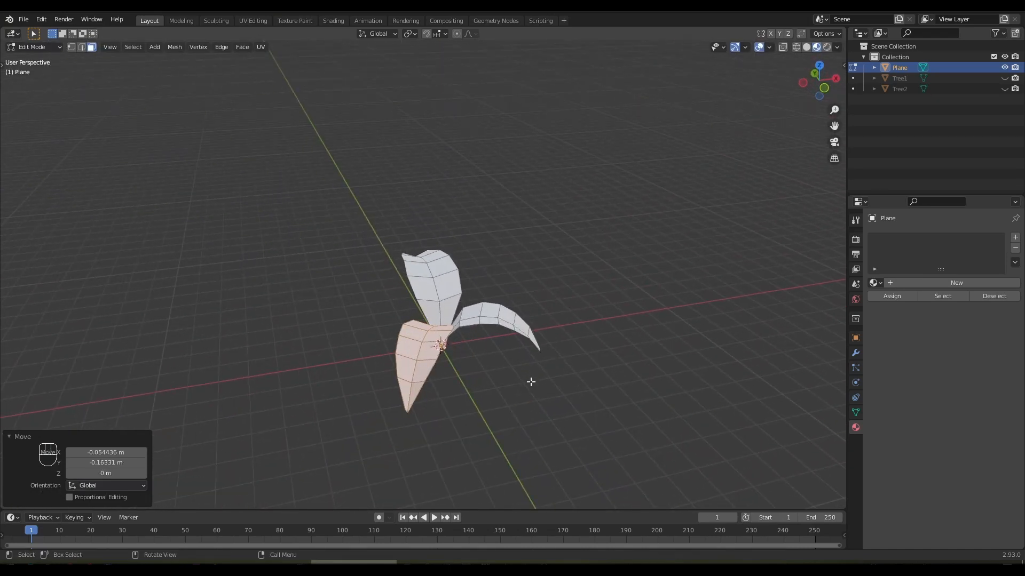
Give the three-leaf plant a new material with a bright green base color.
{"action": "left_click", "coordinate": [957, 283]}
{"action": "left_click", "coordinate": [957, 406]}
{"action": "left_click", "coordinate": [940, 287]}
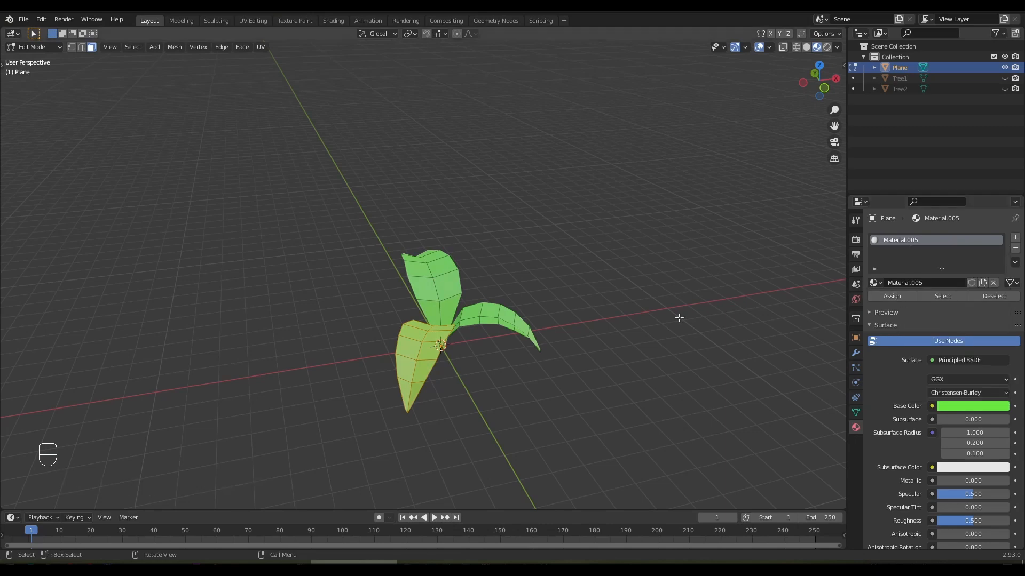
{"action": "key", "text": "Tab"}
{"action": "middle_click_drag", "start_coordinate": [580, 322], "coordinate": [391, 263]}
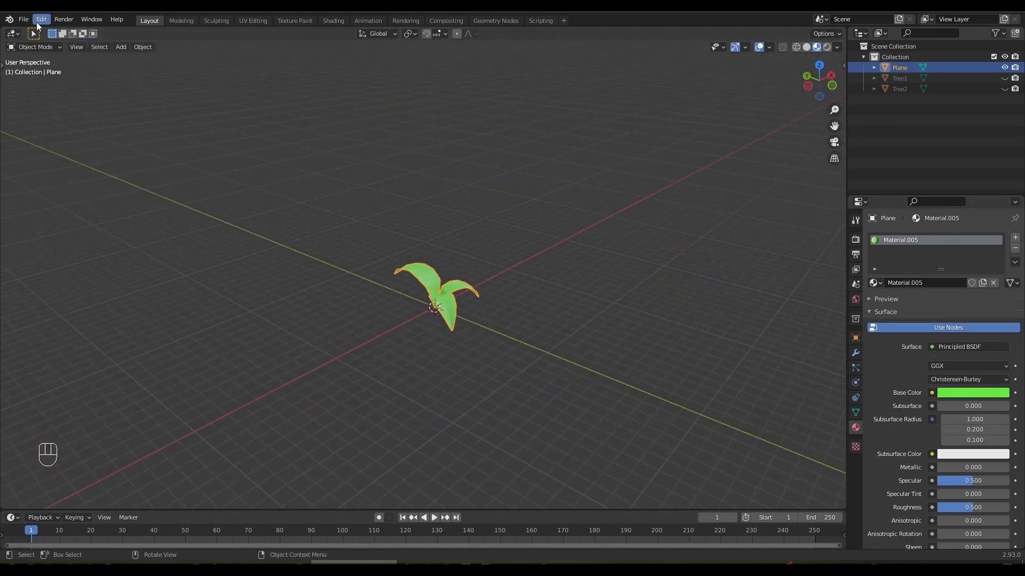
Add a plane at the origin and scale it by about 45.7 as the ground.
{"action": "middle_click_drag", "start_coordinate": [69, 63], "coordinate": [165, 103]}
{"action": "left_click", "coordinate": [121, 47]}
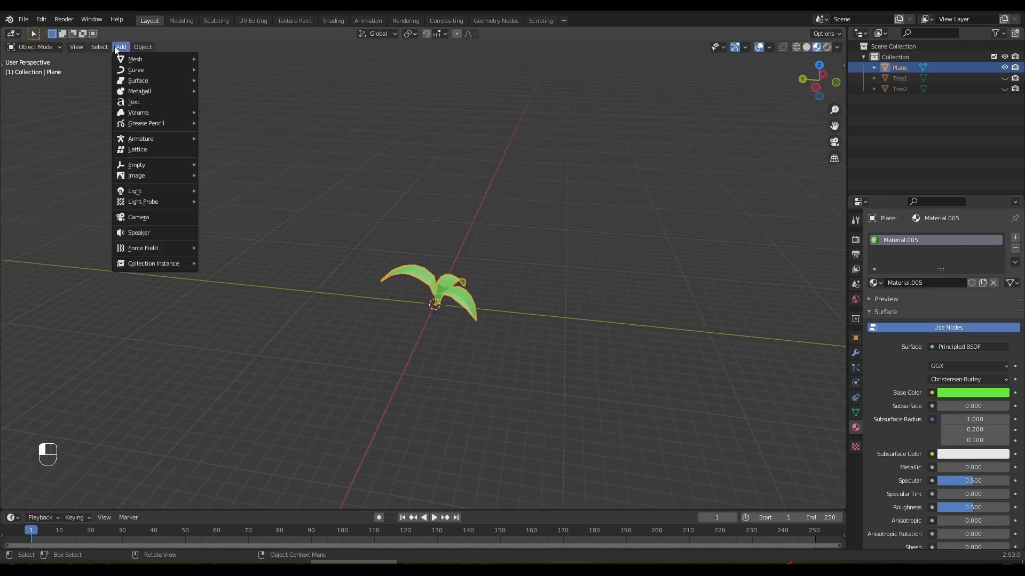
{"action": "mouse_move", "coordinate": [131, 59]}
{"action": "left_click", "coordinate": [224, 58]}
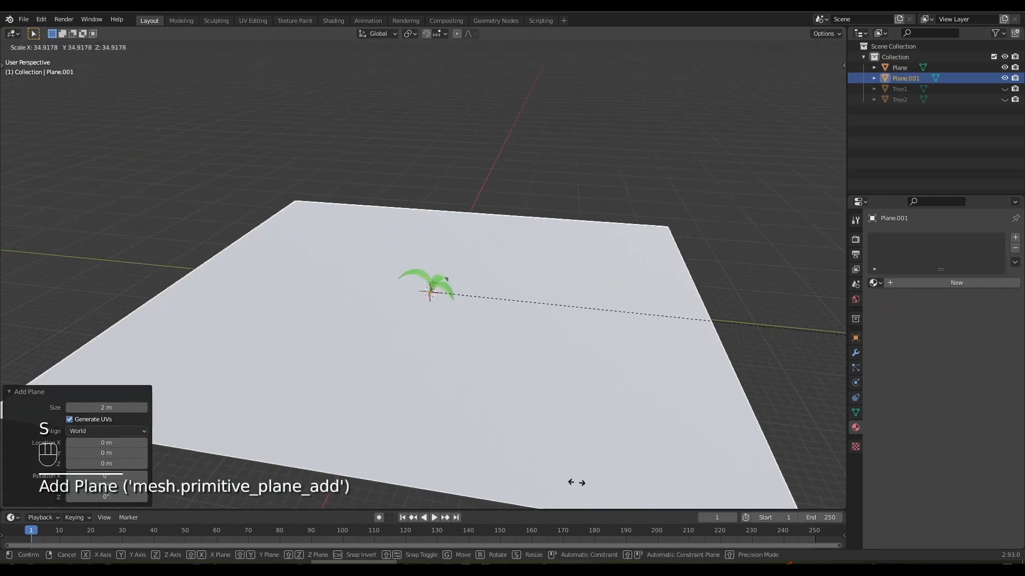
{"action": "left_click", "coordinate": [307, 89]}
Switch the viewport to solid shading and rename the ground plane Flow1.
{"action": "middle_click_drag", "start_coordinate": [308, 89], "coordinate": [382, 156]}
{"action": "left_click", "coordinate": [806, 47]}
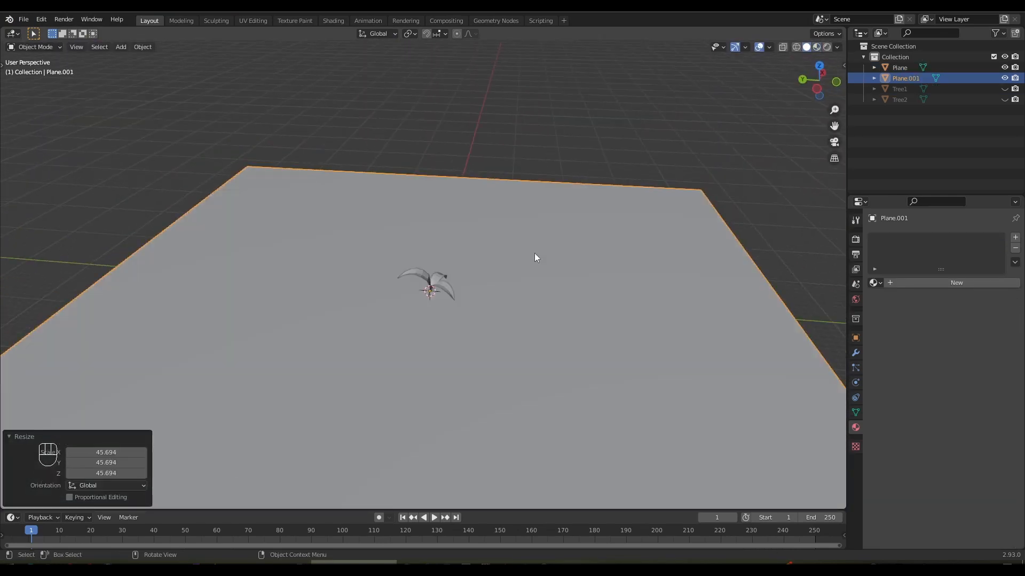
{"action": "middle_click_drag", "start_coordinate": [536, 256], "coordinate": [473, 261]}
{"action": "double_click", "coordinate": [905, 78]}
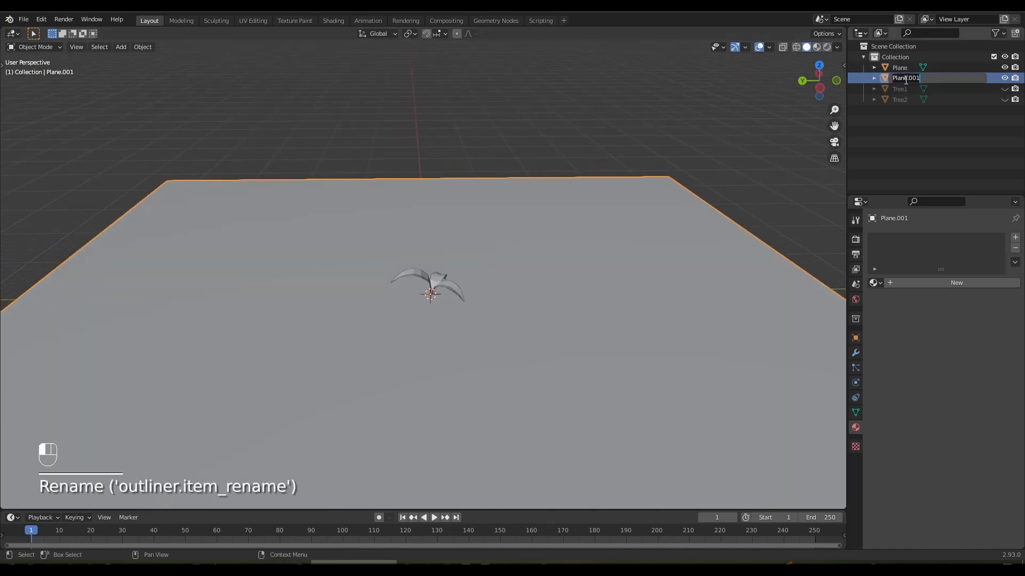
Duplicate the leaf plant in top view, place the copy beside the original toward +X and -Y, and rotate it 48.7°.
{"action": "left_click", "coordinate": [438, 275]}
{"action": "mouse_move", "coordinate": [437, 275]}
{"action": "middle_mouse_down"}
{"action": "mouse_move", "coordinate": [484, 280]}
{"action": "mouse_move", "coordinate": [488, 269]}
{"action": "mouse_move", "coordinate": [463, 245]}
{"action": "mouse_move", "coordinate": [427, 272]}
{"action": "mouse_move", "coordinate": [438, 274]}
{"action": "middle_mouse_up"}
{"action": "key", "text": "KP_7"}
{"action": "scroll", "coordinate": [439, 274], "scroll_direction": "down", "scroll_amount": 3}
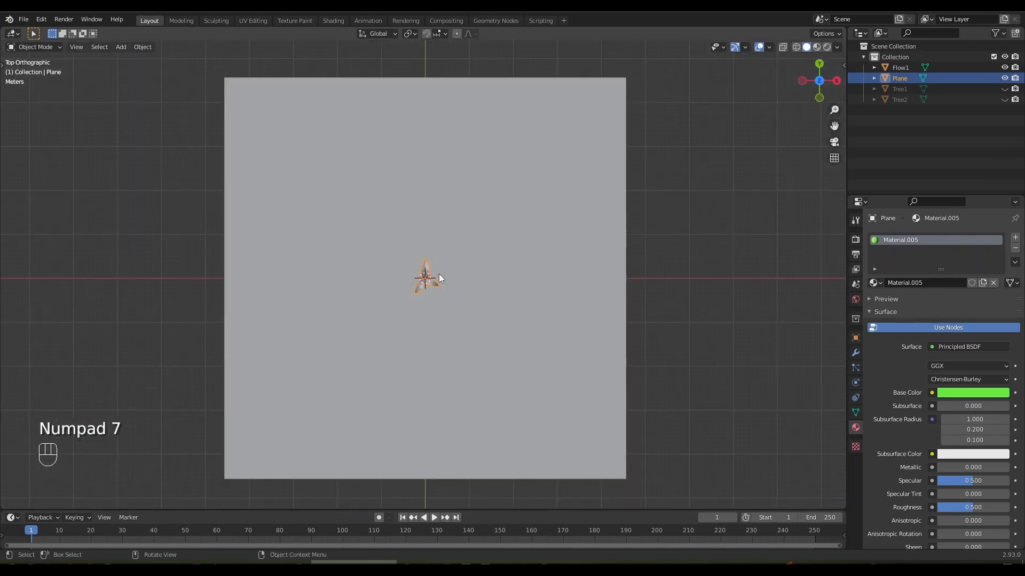
{"action": "key", "text": "shift+d"}
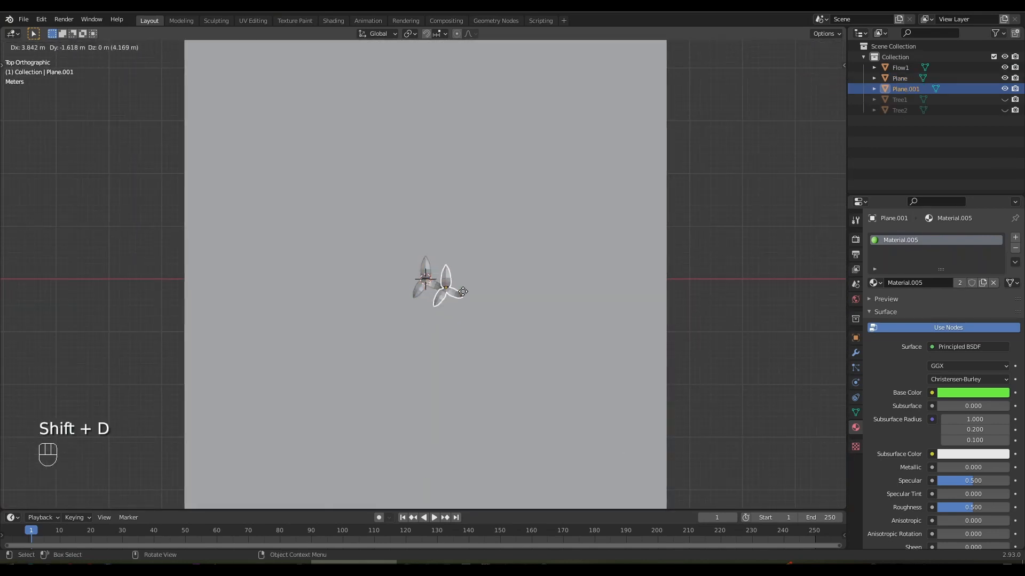
{"action": "left_click", "coordinate": [469, 303]}
{"action": "key", "text": "r"}
{"action": "left_click", "coordinate": [460, 337]}
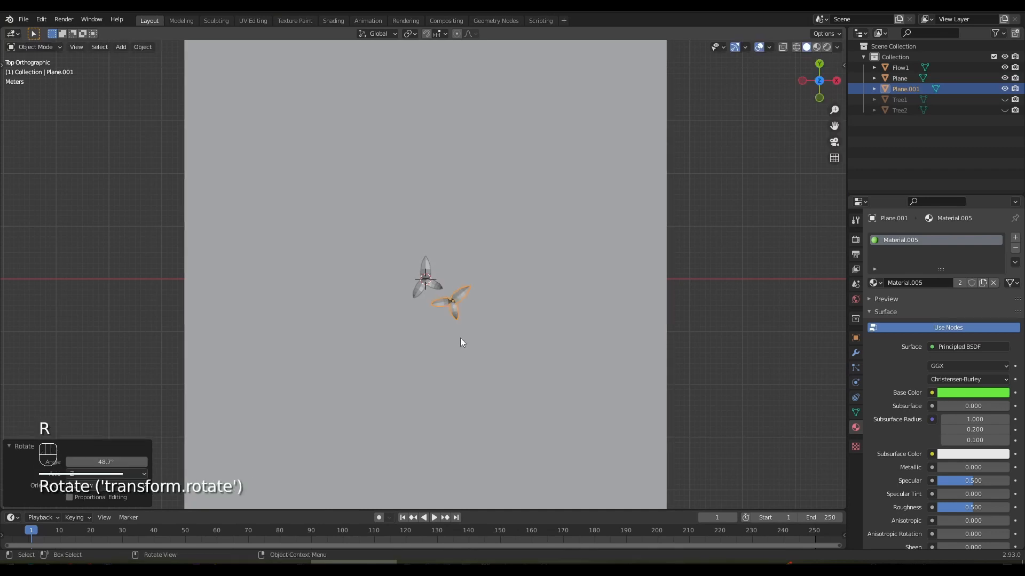
Duplicate the rotated plant, place the copy about 7 m further along Y, and give it a different rotation.
{"action": "key", "text": "shift+d"}
{"action": "left_click", "coordinate": [460, 287]}
{"action": "key", "text": "r"}
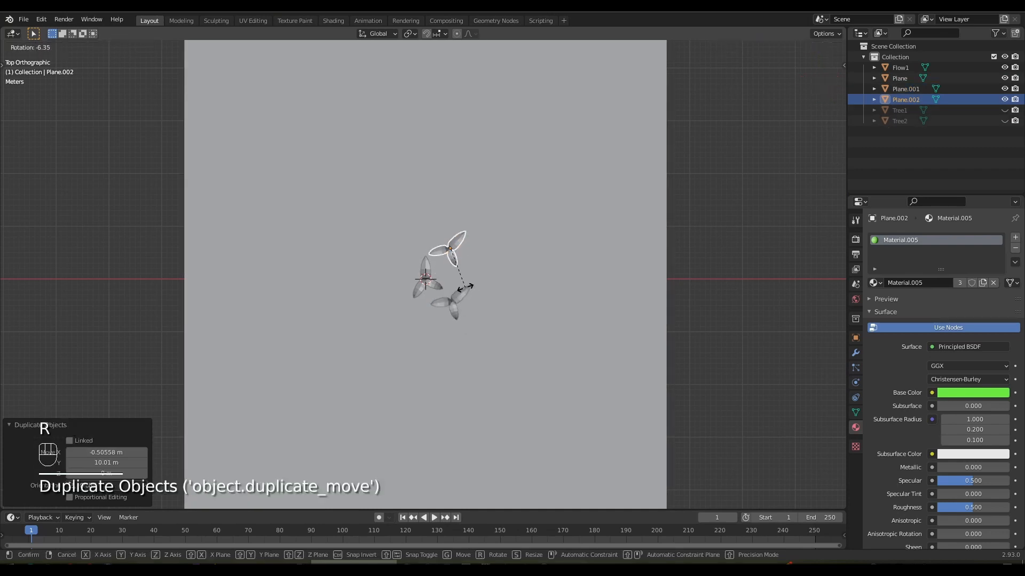
{"action": "left_click", "coordinate": [484, 287]}
{"action": "key", "text": "g"}
{"action": "left_click", "coordinate": [481, 293]}
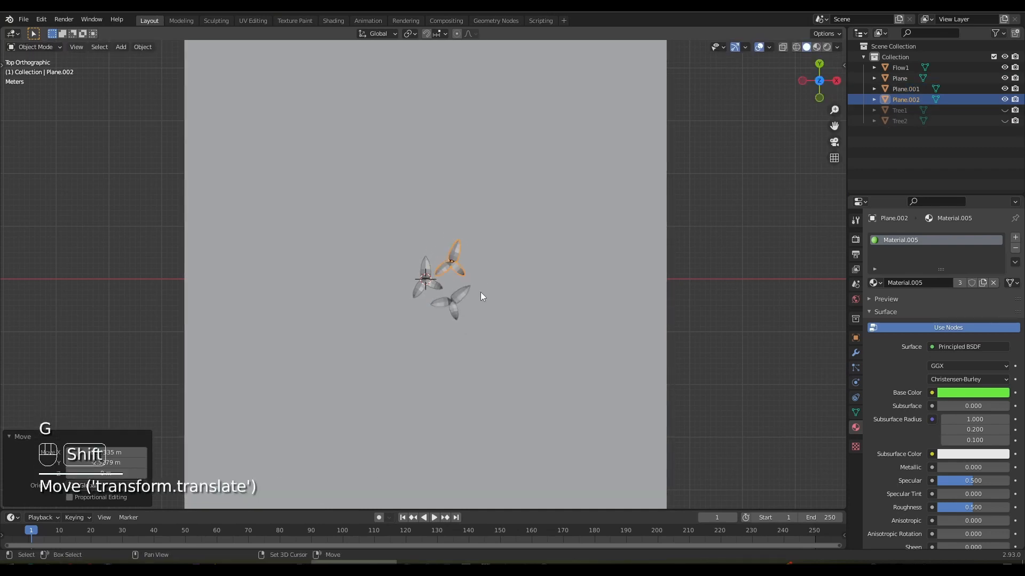
Duplicate the latest plant and place the copy about -4.3 m in X and 4.6 m in Y from it.
{"action": "key", "text": "shift+d"}
{"action": "left_click", "coordinate": [453, 267]}
Unhide Tree1 and Tree2, and move Tree2 about -19 m in X and 20 m in Y across the ground.
{"action": "scroll", "coordinate": [693, 214], "scroll_direction": "down", "scroll_amount": 1}
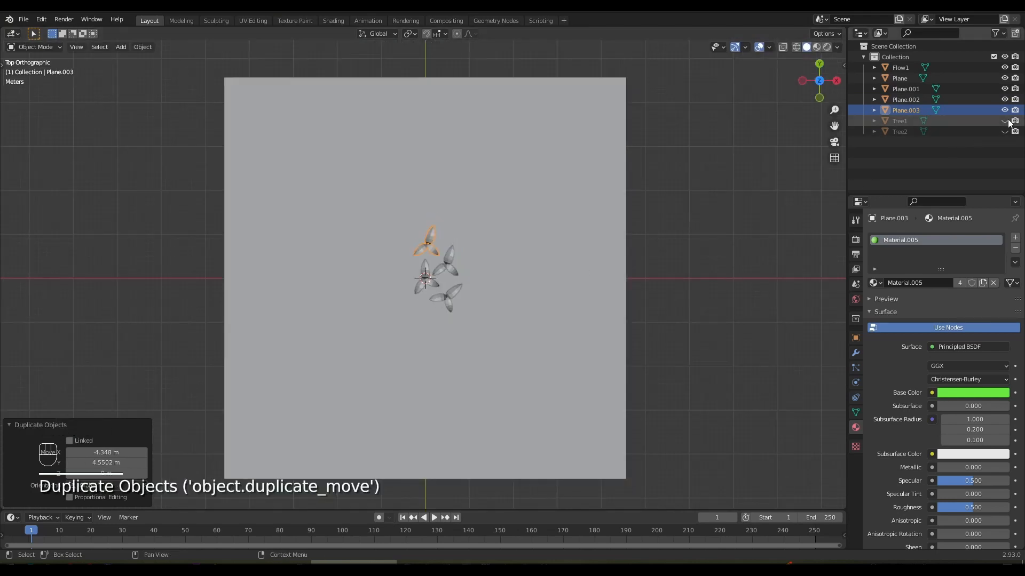
{"action": "left_click_drag", "start_coordinate": [1004, 121], "coordinate": [1002, 135]}
{"action": "left_click", "coordinate": [418, 274]}
{"action": "key", "text": "g"}
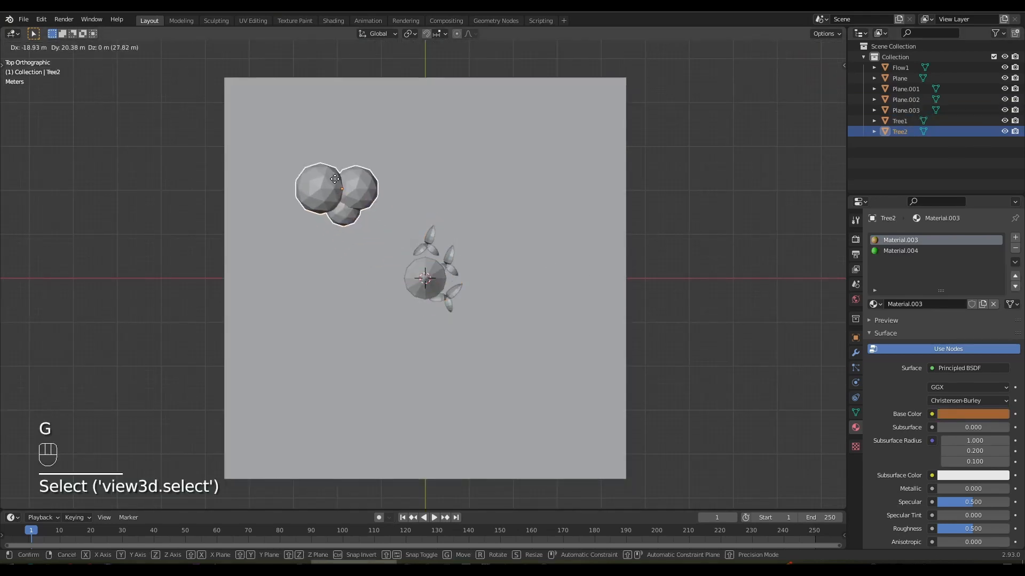
{"action": "left_click", "coordinate": [335, 185]}
Move Tree1 about 16.7 m in X and 28.2 m in Y across the ground and scale it up by 1.693.
{"action": "left_click", "coordinate": [417, 291]}
{"action": "key", "text": "g"}
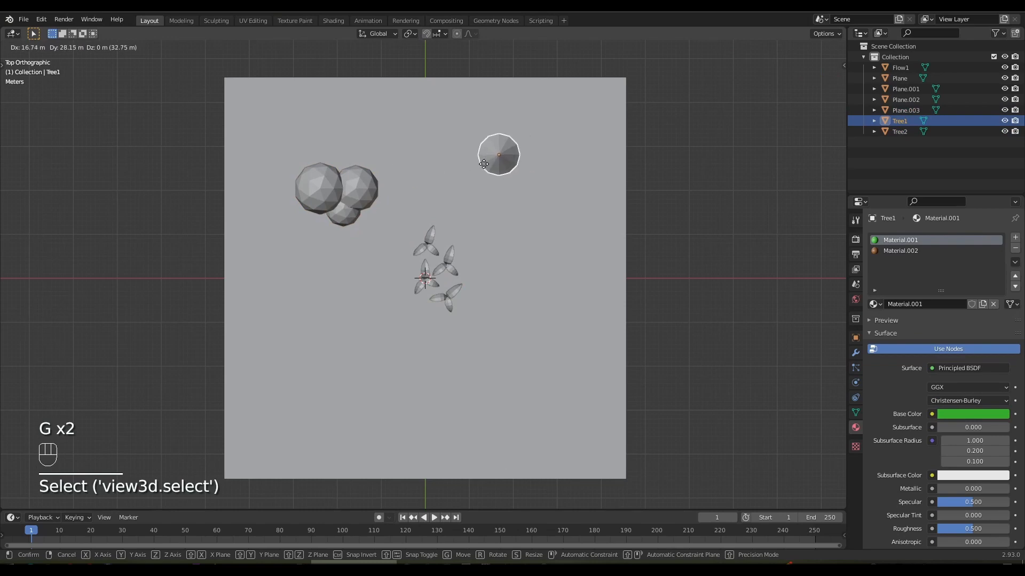
{"action": "left_click", "coordinate": [484, 163]}
{"action": "middle_click_drag", "start_coordinate": [483, 164], "coordinate": [480, 253]}
{"action": "key", "text": "s"}
{"action": "left_click", "coordinate": [502, 260]}
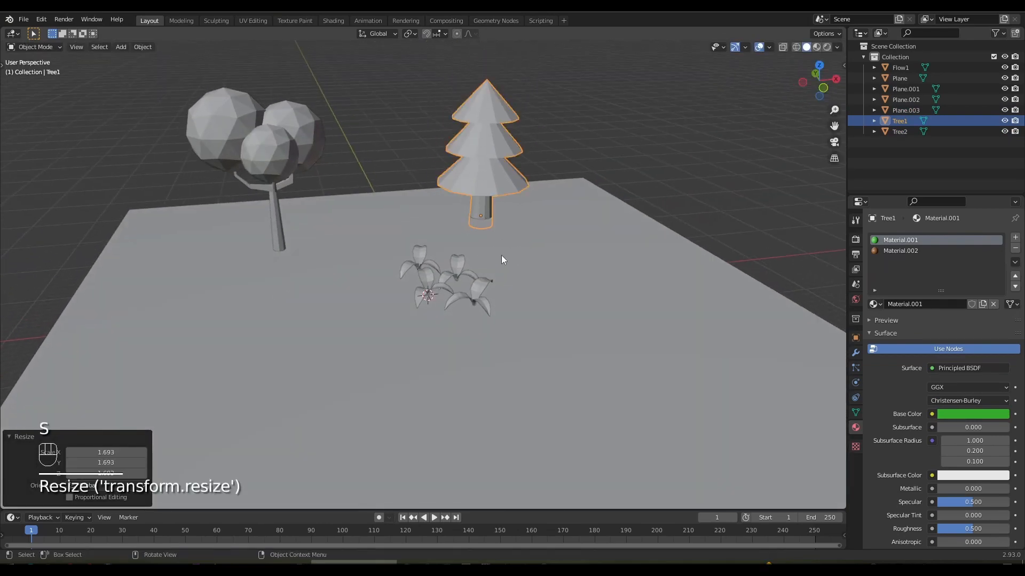
Scale up Tree2 uniformly so it stands taller on the ground plane.
{"action": "left_click", "coordinate": [282, 247]}
{"action": "key", "text": "s"}
{"action": "left_click", "coordinate": [294, 261]}
Duplicate Tree1 in top view, place the copy about 14.2 m in X and -10.6 m in Y from it, and shrink it slightly.
{"action": "scroll", "coordinate": [295, 265], "scroll_direction": "down", "scroll_amount": 2}
{"action": "middle_click_drag", "start_coordinate": [295, 265], "coordinate": [298, 326]}
{"action": "left_click", "coordinate": [475, 170]}
{"action": "middle_click_drag", "start_coordinate": [491, 240], "coordinate": [432, 281], "text": "shift"}
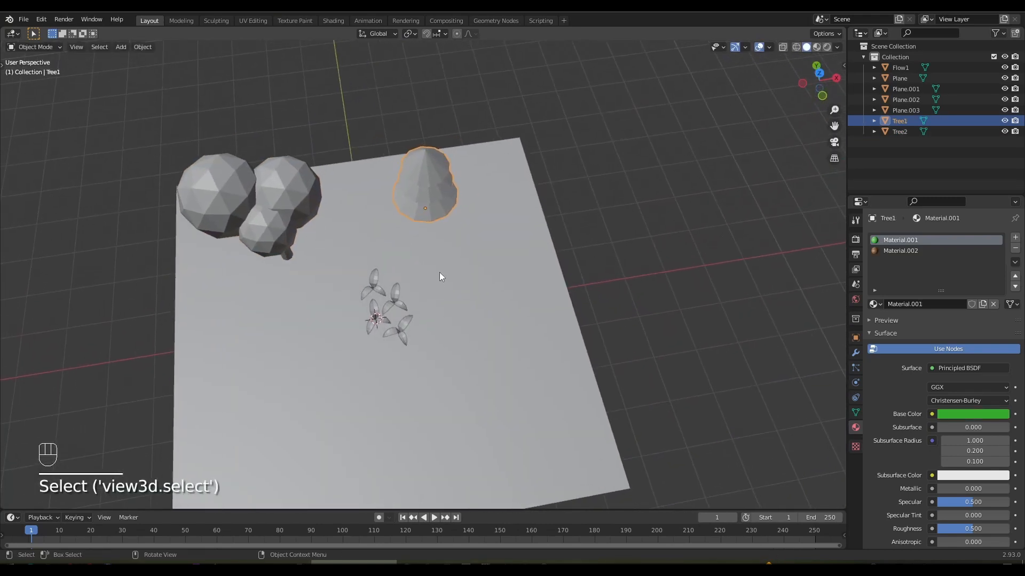
{"action": "key", "text": "KP_7"}
{"action": "key", "text": "shift+d"}
{"action": "left_click", "coordinate": [503, 295]}
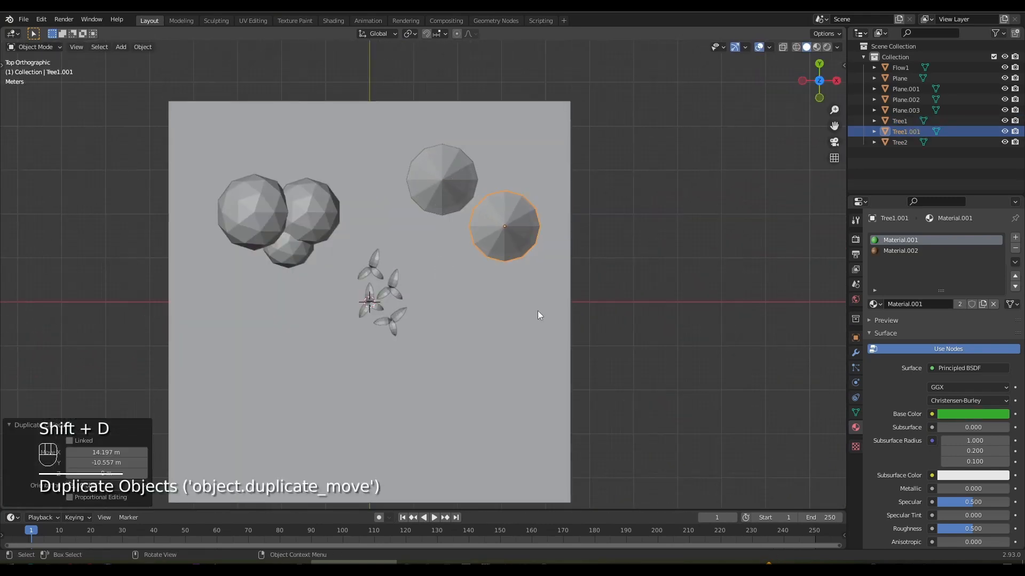
{"action": "key", "text": "s"}
{"action": "left_click", "coordinate": [529, 304]}
Duplicate the conical tree four more times, staggering the copies in a zigzag row toward -Y.
{"action": "key", "text": "shift+d"}
{"action": "left_click", "coordinate": [435, 331]}
{"action": "key", "text": "shift+d"}
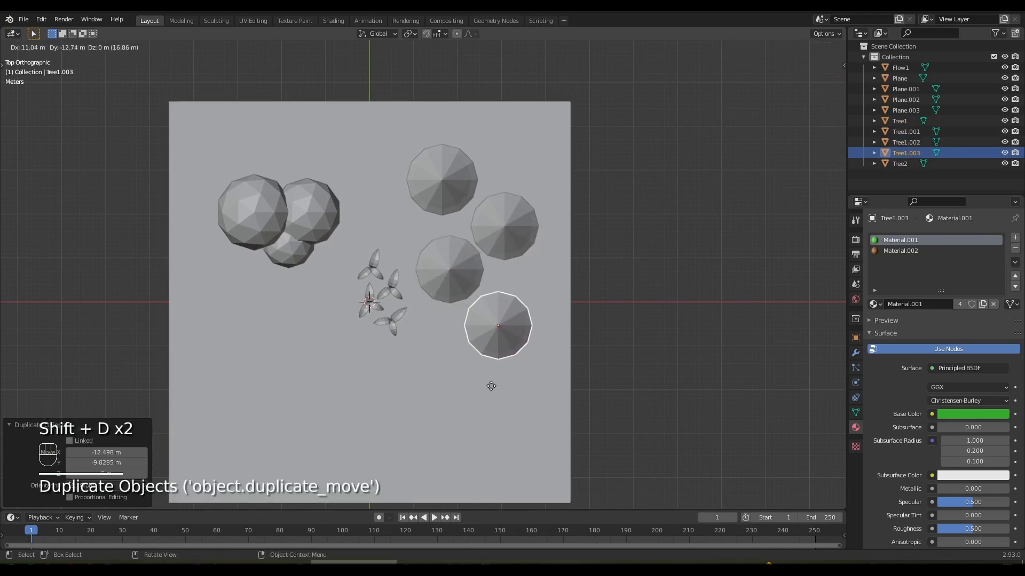
{"action": "left_click", "coordinate": [491, 393]}
{"action": "key", "text": "shift+d"}
{"action": "key", "text": "shift+d"}
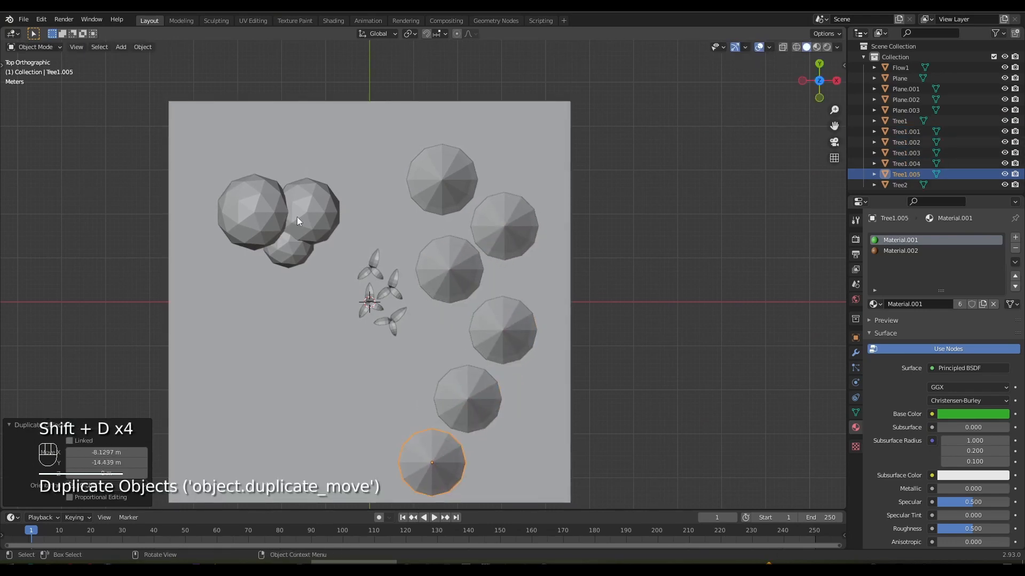
Move Tree2 slightly toward -X and +Y, closer to the corner of the ground.
{"action": "left_click", "coordinate": [297, 221]}
{"action": "key", "text": "g"}
{"action": "left_click", "coordinate": [278, 198]}
Select the four leaf plants without the ground plane and move them toward +X and +Y, beside the conical trees.
{"action": "left_click_drag", "start_coordinate": [407, 333], "coordinate": [386, 319]}
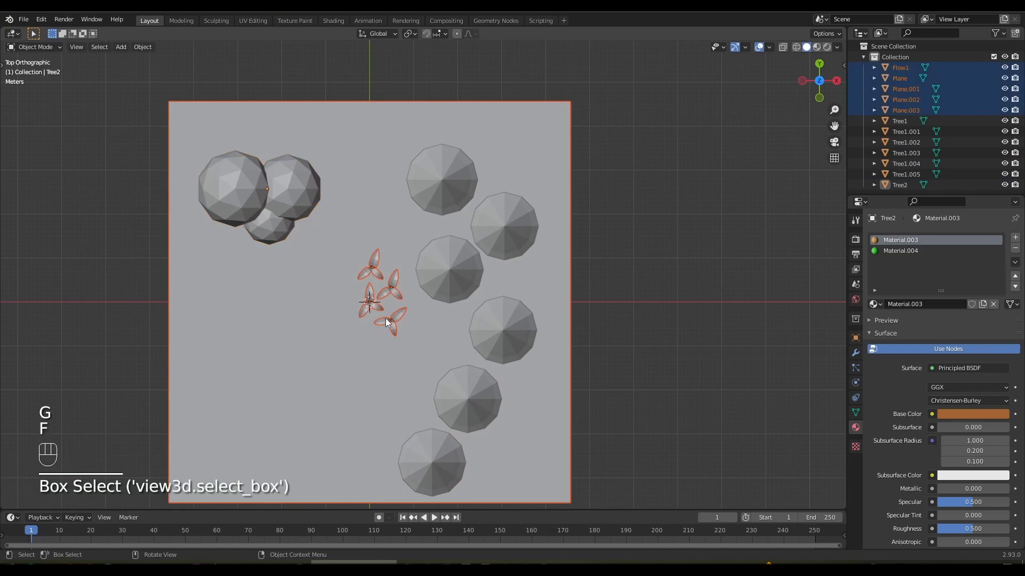
{"action": "key", "text": "g"}
{"action": "right_click", "coordinate": [369, 320]}
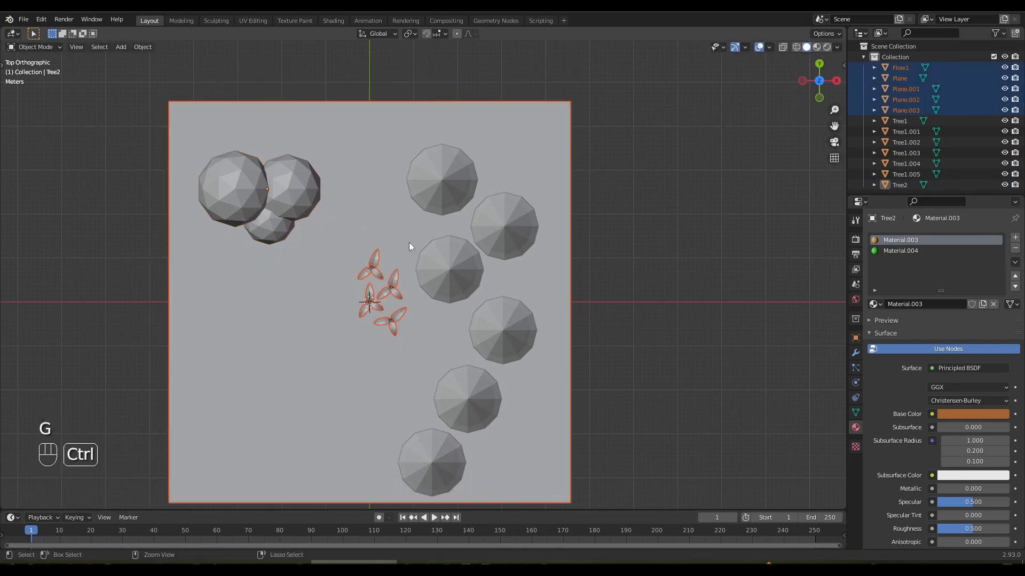
{"action": "left_click", "coordinate": [392, 231], "text": "shift"}
{"action": "key", "text": "g"}
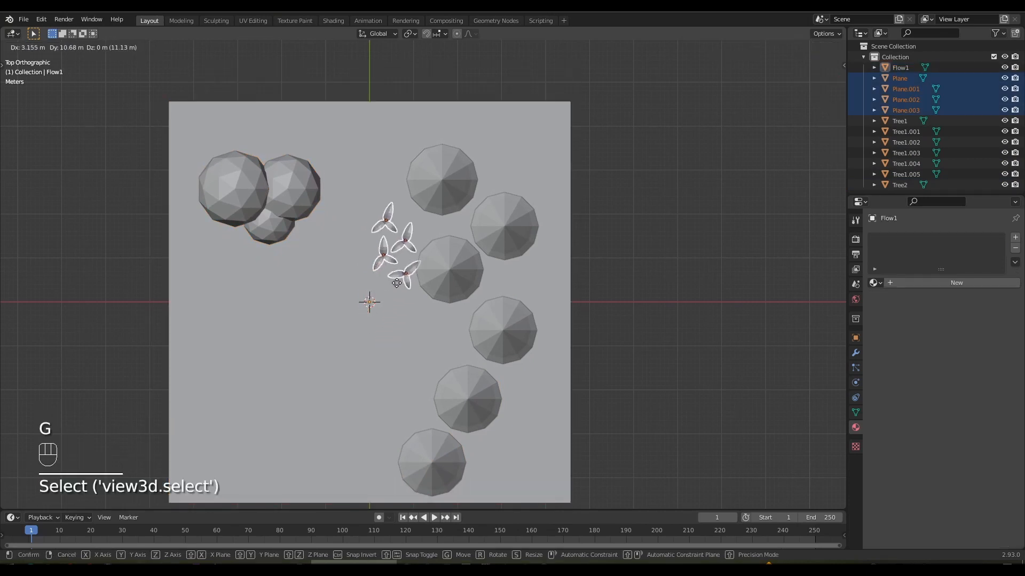
{"action": "left_click", "coordinate": [404, 263]}
Duplicate Tree2, place the copy toward -Y, rotate it, scale it by 1.113, and adjust its position below the original.
{"action": "left_click", "coordinate": [278, 227]}
{"action": "key", "text": "shift+d"}
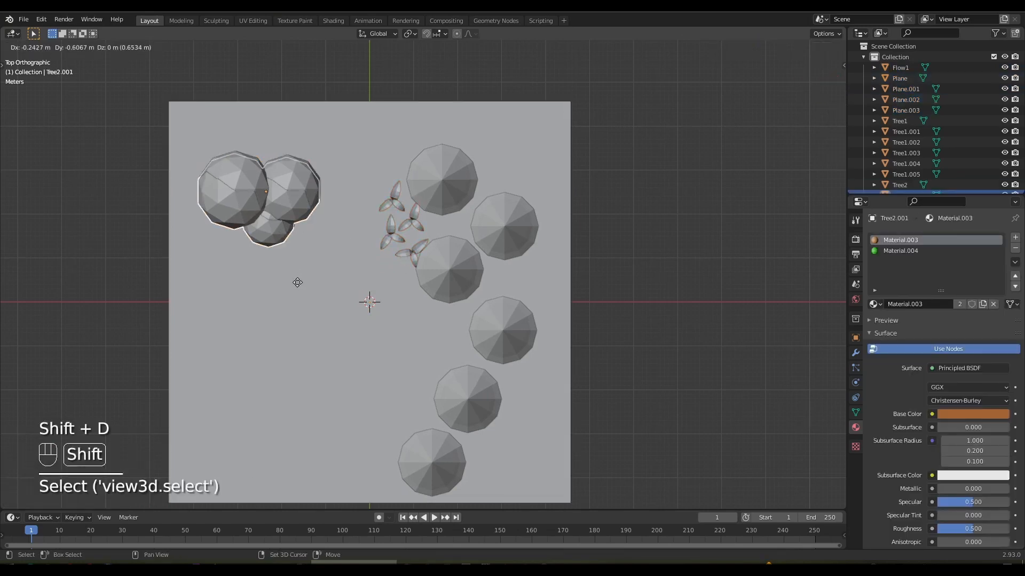
{"action": "left_click", "coordinate": [289, 371]}
{"action": "key", "text": "r"}
{"action": "left_click", "coordinate": [355, 344]}
{"action": "key", "text": "s"}
{"action": "left_click", "coordinate": [369, 361]}
{"action": "key", "text": "g"}
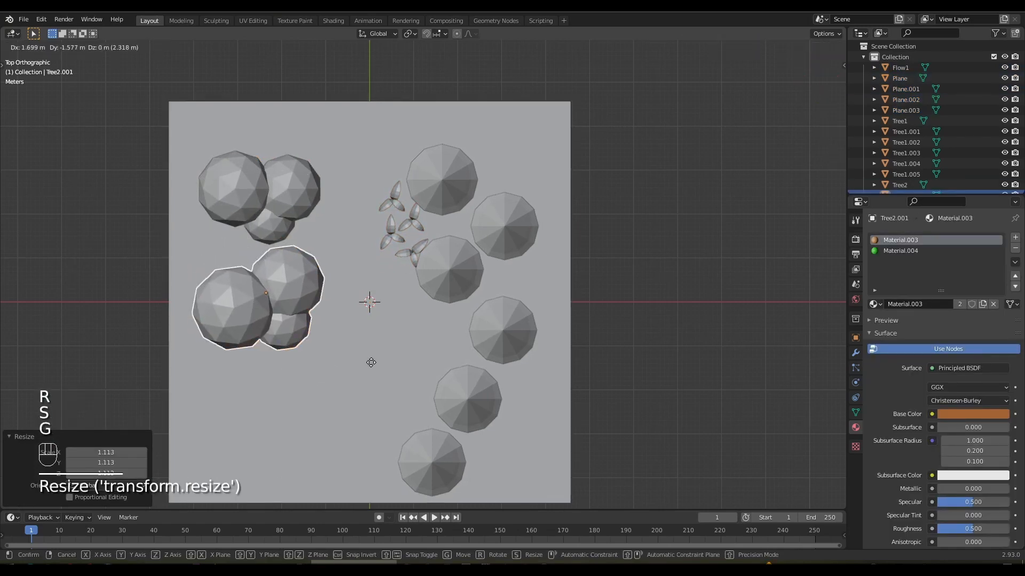
{"action": "left_click", "coordinate": [343, 366]}
Duplicate the second round tree toward +X and -Y, enlarge the copy about 1.2 times, and shift it -1.8 m in X and -3.3 m in Y.
{"action": "key", "text": "shift+d"}
{"action": "left_click", "coordinate": [398, 446]}
{"action": "key", "text": "s"}
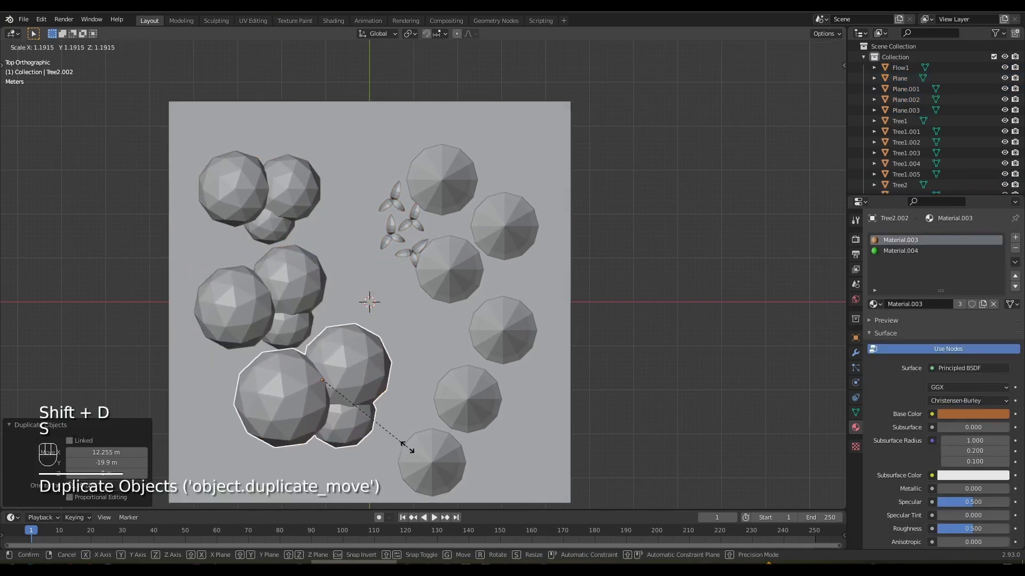
{"action": "left_click", "coordinate": [406, 448]}
{"action": "key", "text": "g"}
{"action": "left_click", "coordinate": [387, 442]}
Select all four leaf plants of the group and save the file.
{"action": "middle_click_drag", "start_coordinate": [387, 442], "coordinate": [199, 325]}
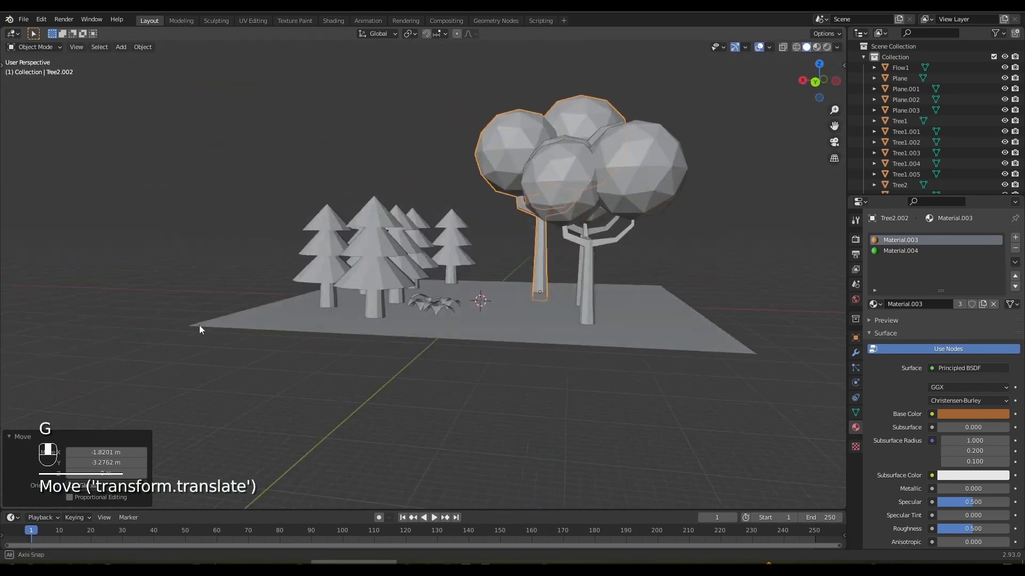
{"action": "scroll", "coordinate": [379, 346], "scroll_direction": "up", "scroll_amount": 6}
{"action": "scroll", "coordinate": [369, 312], "scroll_direction": "up", "scroll_amount": 2}
{"action": "left_click", "coordinate": [274, 336]}
{"action": "left_click", "coordinate": [286, 314], "text": "shift"}
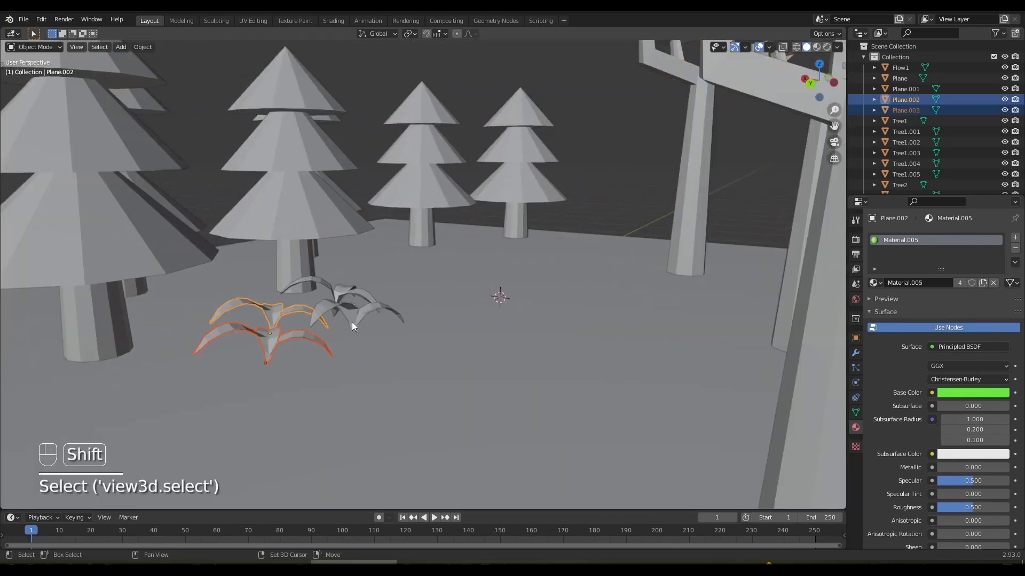
{"action": "middle_click_drag", "start_coordinate": [348, 297], "coordinate": [391, 344]}
{"action": "key", "text": "KP_7"}
{"action": "key", "text": "ctrl+s"}
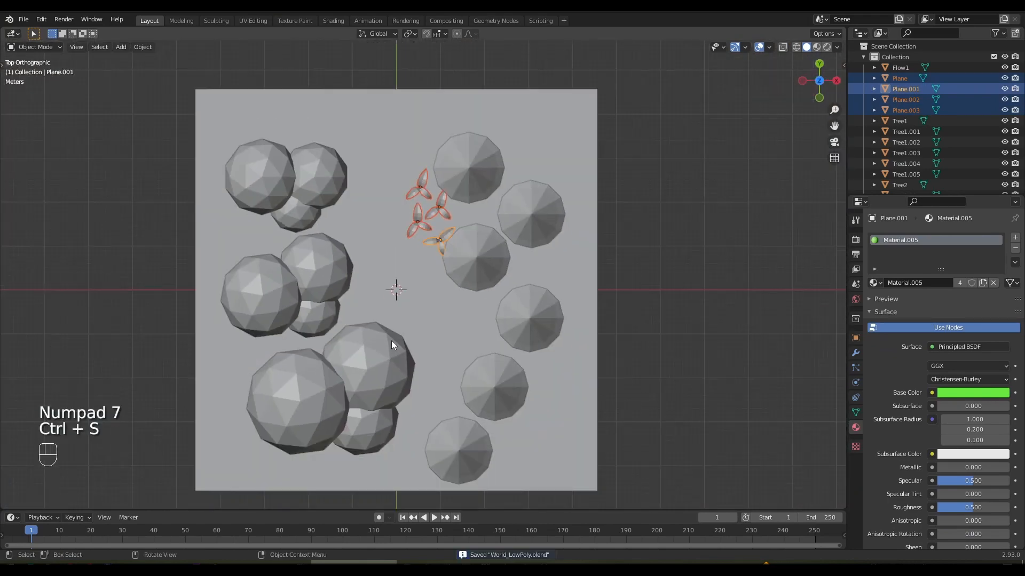
Duplicate the four-plant group three times, placing two copies beside the round trees and one between the lower conical trees.
{"action": "key", "text": "shift+d"}
{"action": "left_click", "coordinate": [313, 241]}
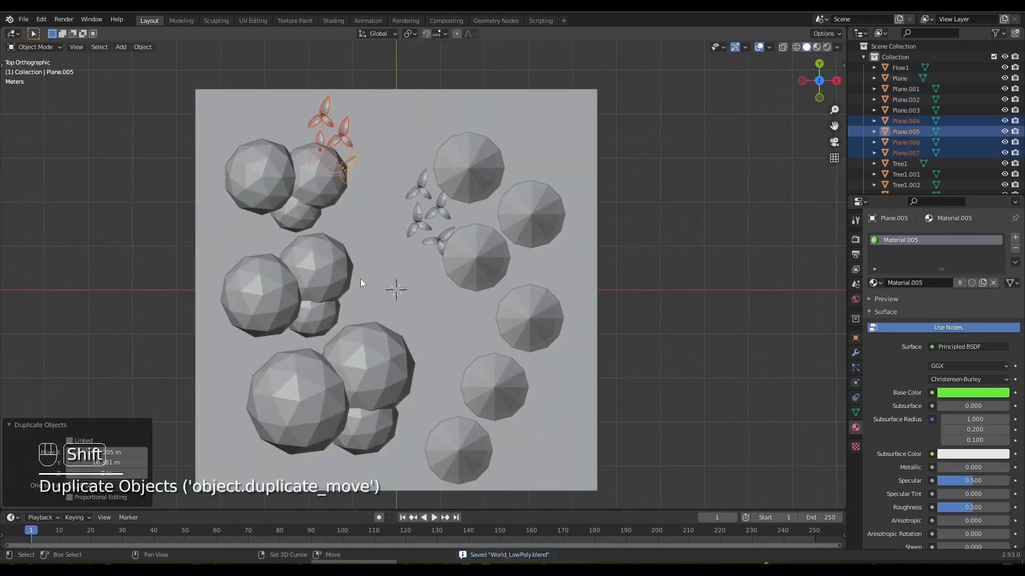
{"action": "key", "text": "shift+d"}
{"action": "left_click", "coordinate": [394, 353]}
{"action": "key", "text": "shift+d"}
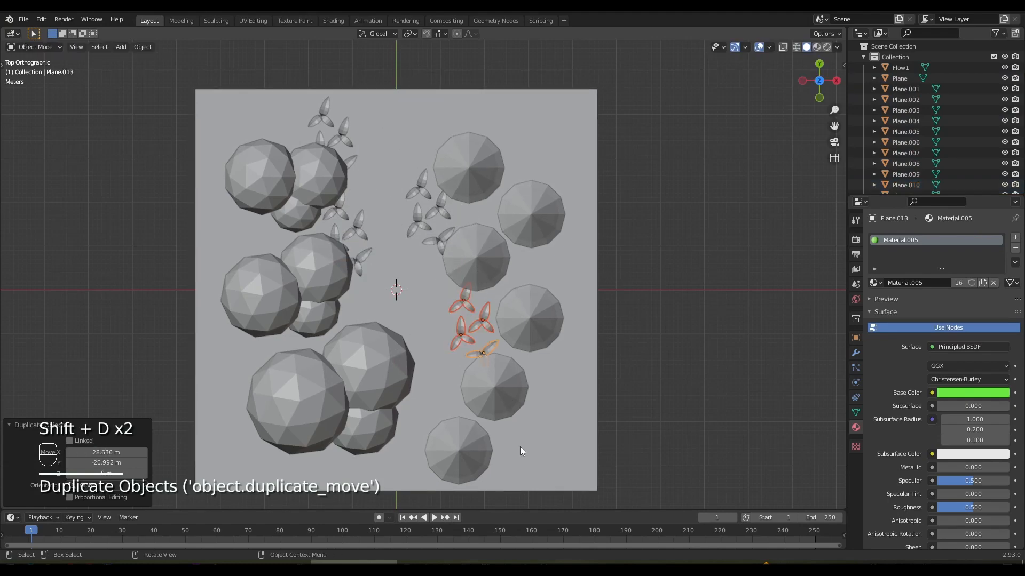
Rotate the latest plant group by -129° and move it about 2.4 m in X and 2.9 m in Y.
{"action": "key", "text": "r"}
{"action": "left_click", "coordinate": [507, 264]}
{"action": "key", "text": "g"}
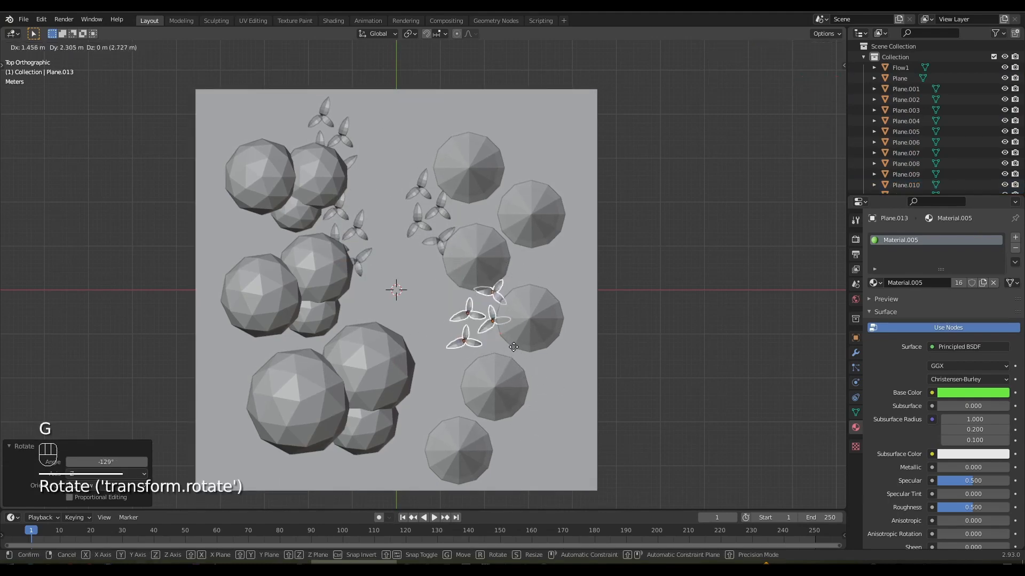
{"action": "left_click", "coordinate": [518, 251]}
Show the viewport in Material Preview shading and inspect the colored scene from several angles.
{"action": "mouse_move", "coordinate": [487, 403]}
{"action": "middle_mouse_down"}
{"action": "mouse_move", "coordinate": [357, 310]}
{"action": "mouse_move", "coordinate": [355, 351]}
{"action": "mouse_move", "coordinate": [395, 343]}
{"action": "mouse_move", "coordinate": [424, 309]}
{"action": "mouse_move", "coordinate": [354, 336]}
{"action": "mouse_move", "coordinate": [374, 325]}
{"action": "middle_mouse_up"}
{"action": "left_click", "coordinate": [817, 47]}
{"action": "middle_click_drag", "start_coordinate": [523, 246], "coordinate": [325, 256]}
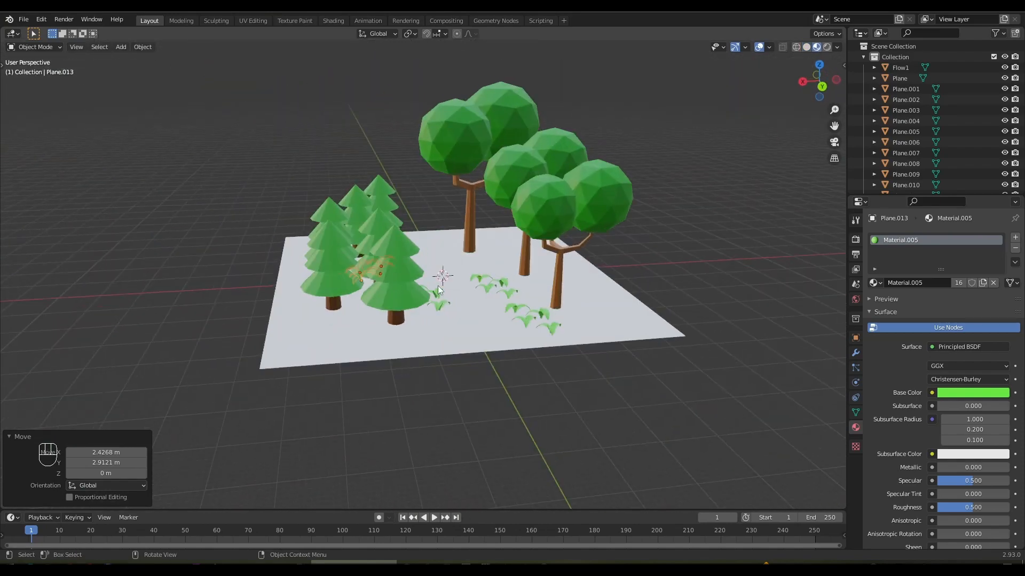
{"action": "scroll", "coordinate": [456, 280], "scroll_direction": "up", "scroll_amount": 3}
{"action": "middle_click_drag", "start_coordinate": [456, 280], "coordinate": [393, 301], "text": "shift"}
{"action": "middle_click_drag", "start_coordinate": [380, 274], "coordinate": [530, 284]}
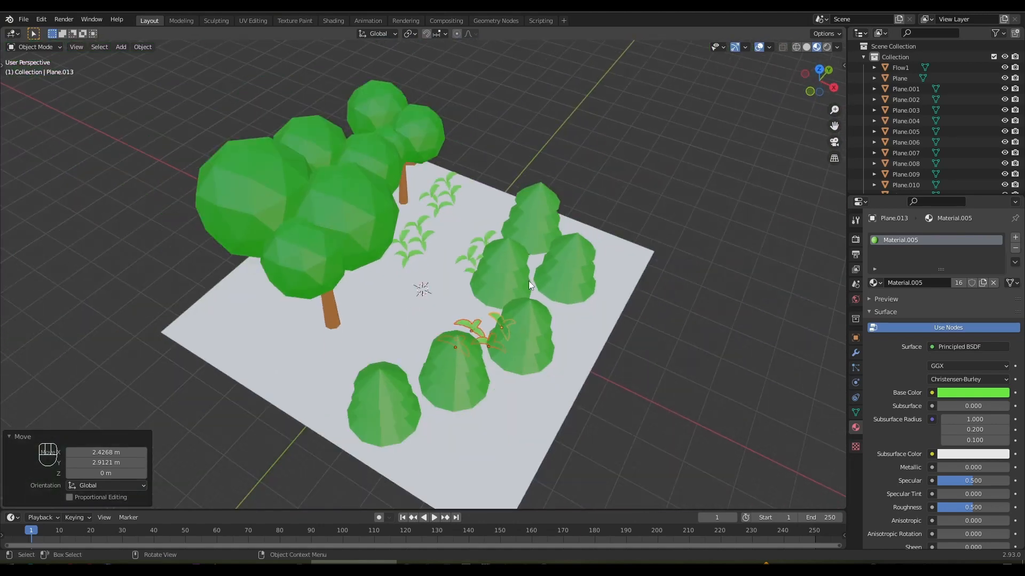
Scale up the ground plane to about 1.8 times its size.
{"action": "left_click", "coordinate": [246, 350]}
{"action": "key", "text": "s"}
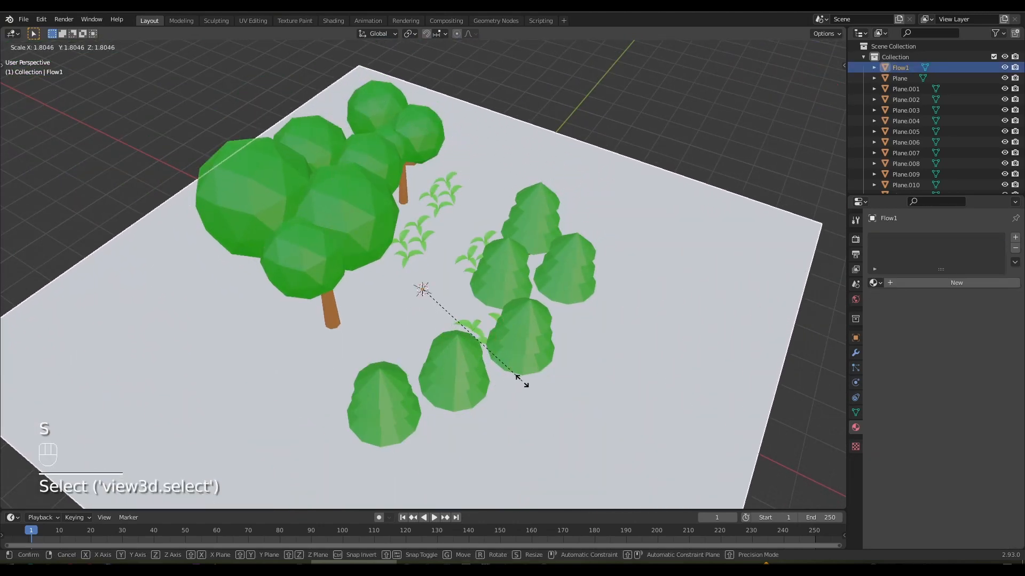
{"action": "left_click", "coordinate": [530, 369]}
{"action": "middle_click_drag", "start_coordinate": [530, 369], "coordinate": [553, 339]}
{"action": "left_click", "coordinate": [553, 339]}
Give the ground plane a new material with a dark yellowish-green base color.
{"action": "left_click", "coordinate": [957, 283]}
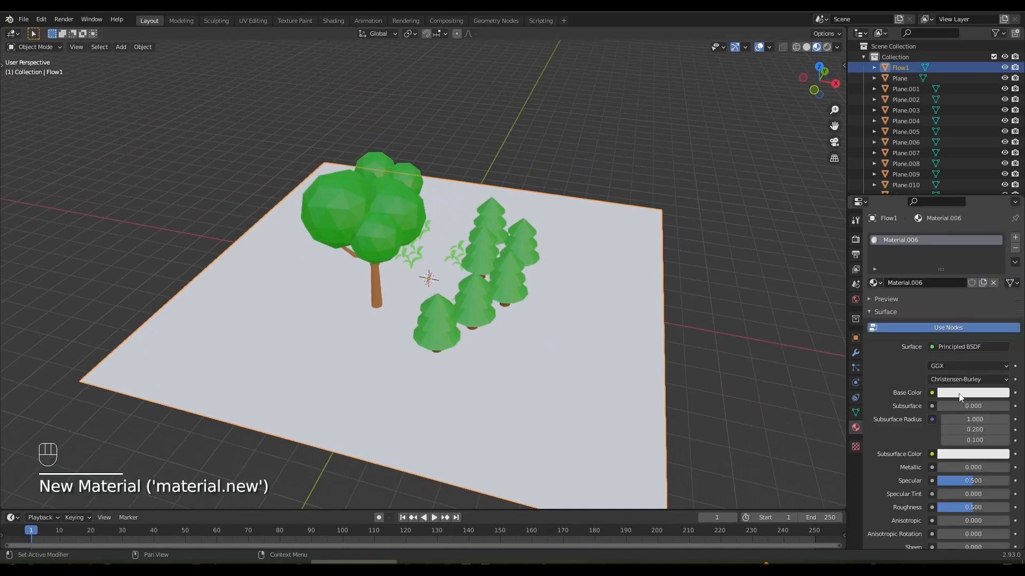
{"action": "left_click", "coordinate": [960, 393]}
{"action": "left_click_drag", "start_coordinate": [937, 276], "coordinate": [921, 281]}
{"action": "left_click_drag", "start_coordinate": [1004, 267], "coordinate": [1001, 281]}
{"action": "left_click", "coordinate": [576, 358]}
Duplicate the ground plane in place and scale the copy down to 0.116.
{"action": "scroll", "coordinate": [575, 359], "scroll_direction": "up", "scroll_amount": 2}
{"action": "middle_click_drag", "start_coordinate": [575, 359], "coordinate": [598, 371]}
{"action": "scroll", "coordinate": [507, 304], "scroll_direction": "down", "scroll_amount": 2}
{"action": "scroll", "coordinate": [491, 274], "scroll_direction": "down", "scroll_amount": 1}
{"action": "middle_click_drag", "start_coordinate": [492, 273], "coordinate": [460, 261]}
{"action": "key", "text": "shift+d"}
{"action": "right_click", "coordinate": [499, 305]}
{"action": "key", "text": "s"}
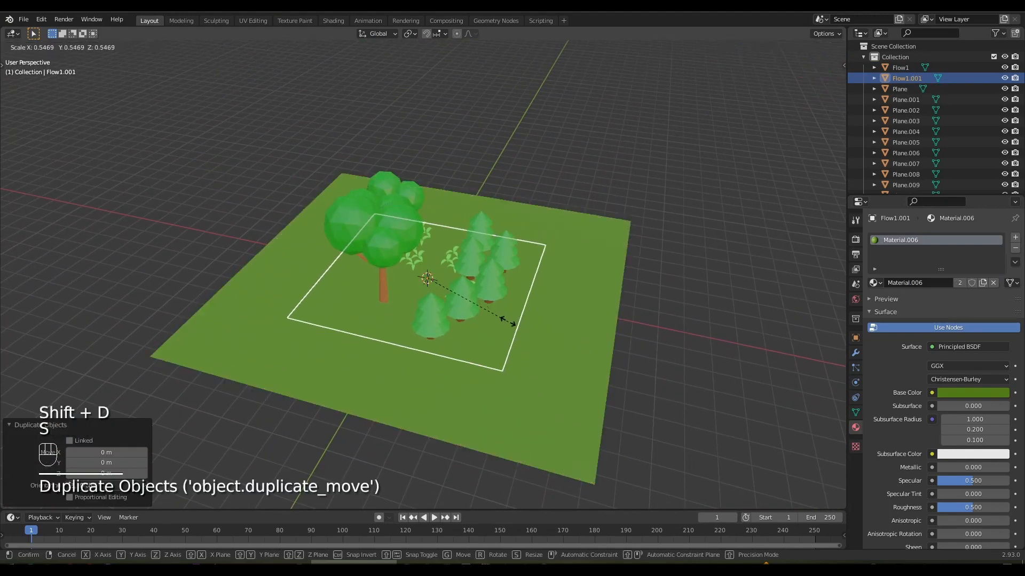
{"action": "left_click", "coordinate": [440, 291]}
Move the small plane about -2.5 m in X and 73.8 m in Y to the ground's +Y edge.
{"action": "key", "text": "KP_7"}
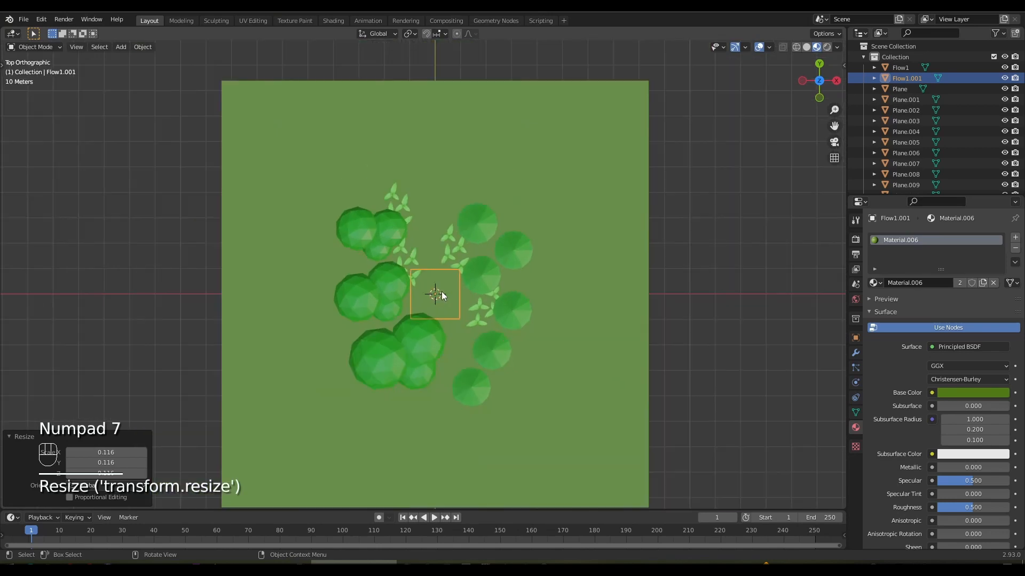
{"action": "key", "text": "g"}
{"action": "left_click", "coordinate": [458, 104]}
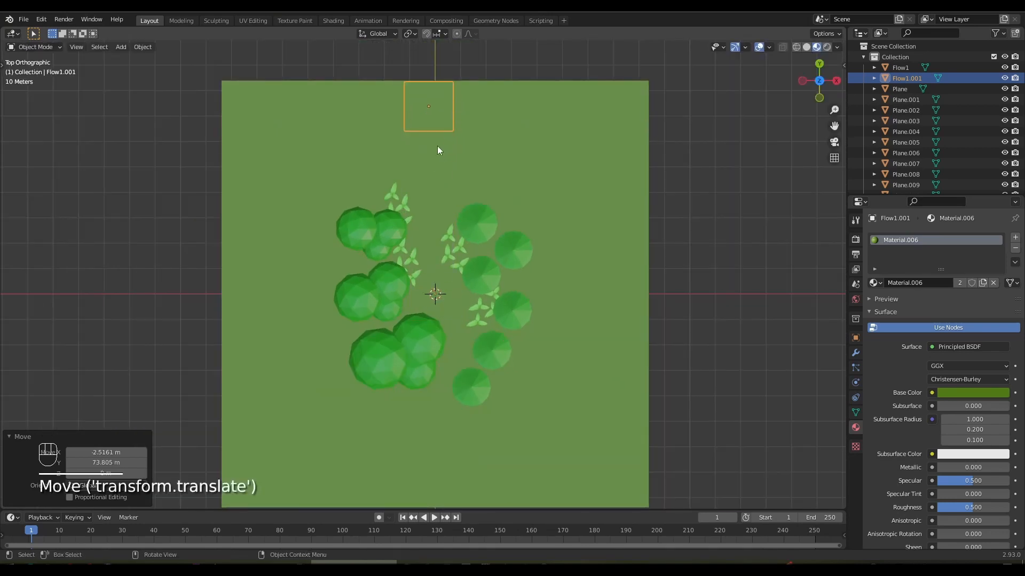
Extrude the small plane's lower edge repeatedly into a winding path between the trees, extending past the ground's -Y edge.
{"action": "key", "text": "Tab"}
{"action": "key", "text": "2"}
{"action": "right_click", "coordinate": [422, 180], "text": "ctrl"}
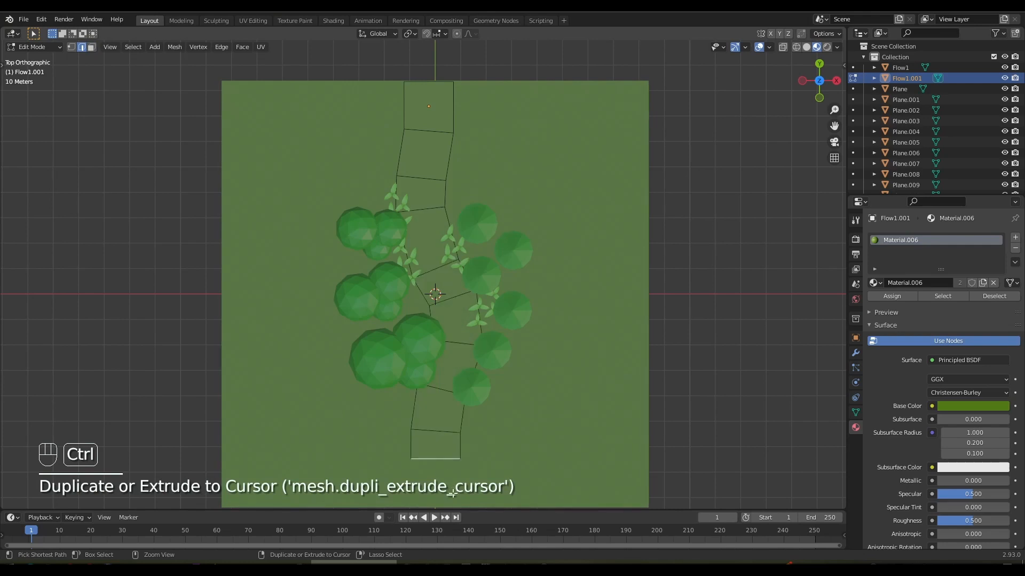
{"action": "scroll", "coordinate": [489, 417], "scroll_direction": "down", "scroll_amount": 1}
{"action": "middle_click_drag", "start_coordinate": [490, 416], "coordinate": [485, 322], "text": "shift"}
{"action": "right_click", "coordinate": [451, 406], "text": "ctrl"}
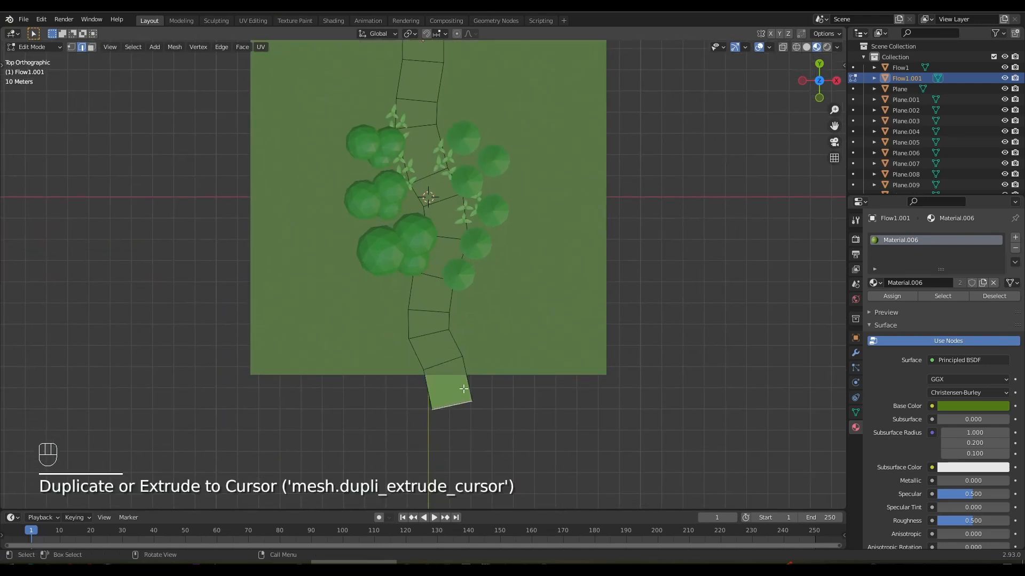
{"action": "middle_click_drag", "start_coordinate": [506, 251], "coordinate": [416, 222]}
{"action": "scroll", "coordinate": [728, 318], "scroll_direction": "up", "scroll_amount": 1}
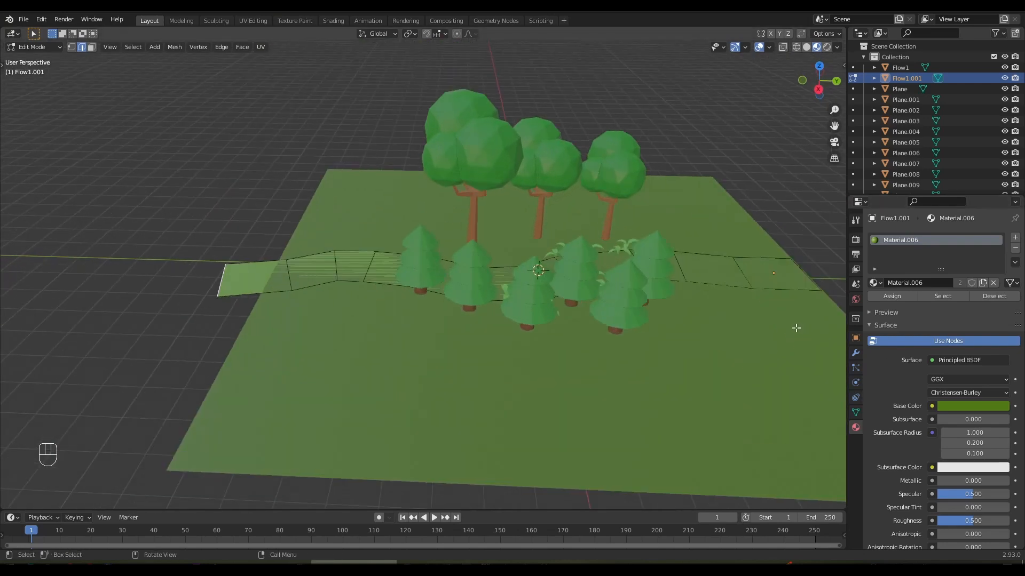
{"action": "key", "text": "Tab"}
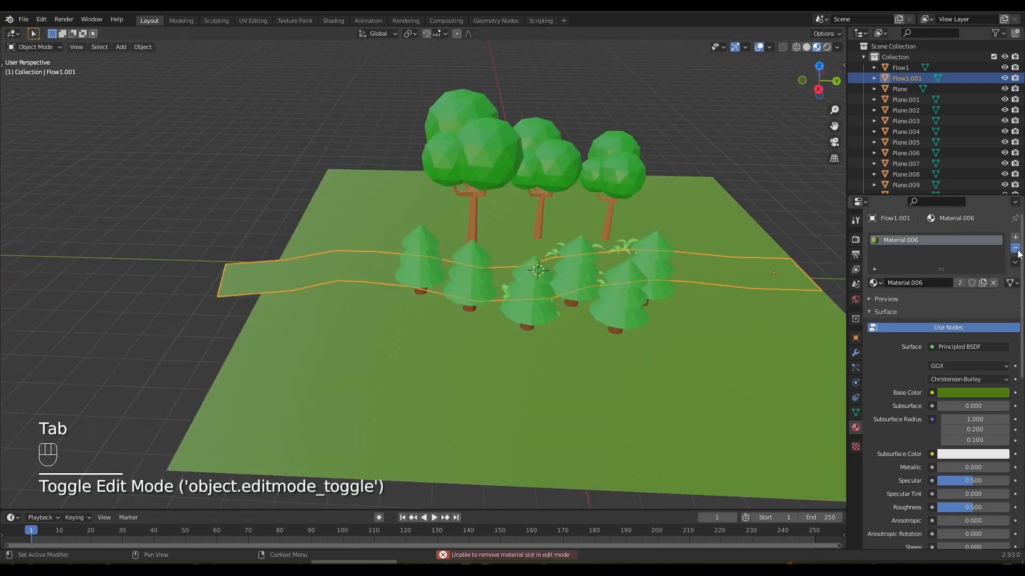
Replace the path's material with a new one and set its base color to a dark orange-brown.
{"action": "left_click", "coordinate": [940, 283]}
{"action": "left_click", "coordinate": [961, 393]}
{"action": "left_click", "coordinate": [939, 300]}
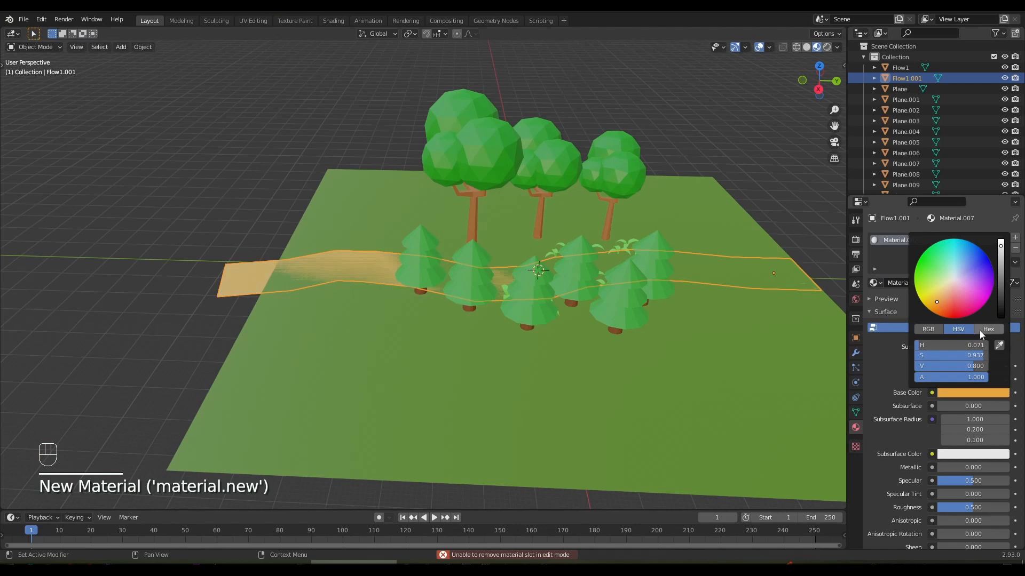
{"action": "left_click_drag", "start_coordinate": [1000, 263], "coordinate": [1000, 284]}
Raise the path slightly above the ground plane so that its brown surface shows.
{"action": "middle_click_drag", "start_coordinate": [660, 216], "coordinate": [549, 194]}
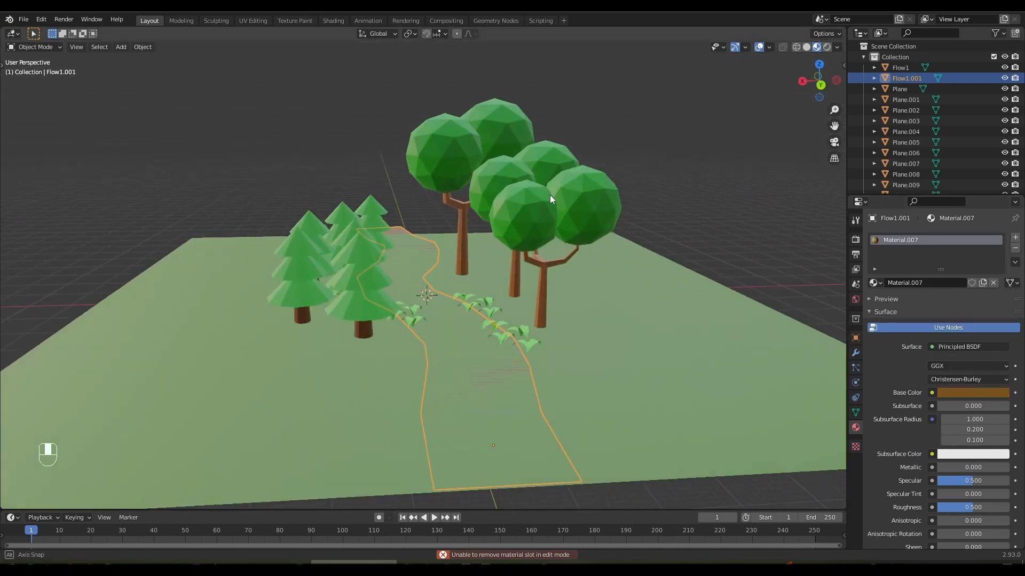
{"action": "key", "text": "g"}
{"action": "left_click", "coordinate": [562, 382]}
{"action": "left_click", "coordinate": [662, 303]}
Move the top leaf plant beside the conical trees toward +Y, onto the path's edge.
{"action": "middle_click_drag", "start_coordinate": [663, 303], "coordinate": [384, 320]}
{"action": "scroll", "coordinate": [500, 262], "scroll_direction": "up", "scroll_amount": 3}
{"action": "middle_click_drag", "start_coordinate": [758, 202], "coordinate": [632, 292]}
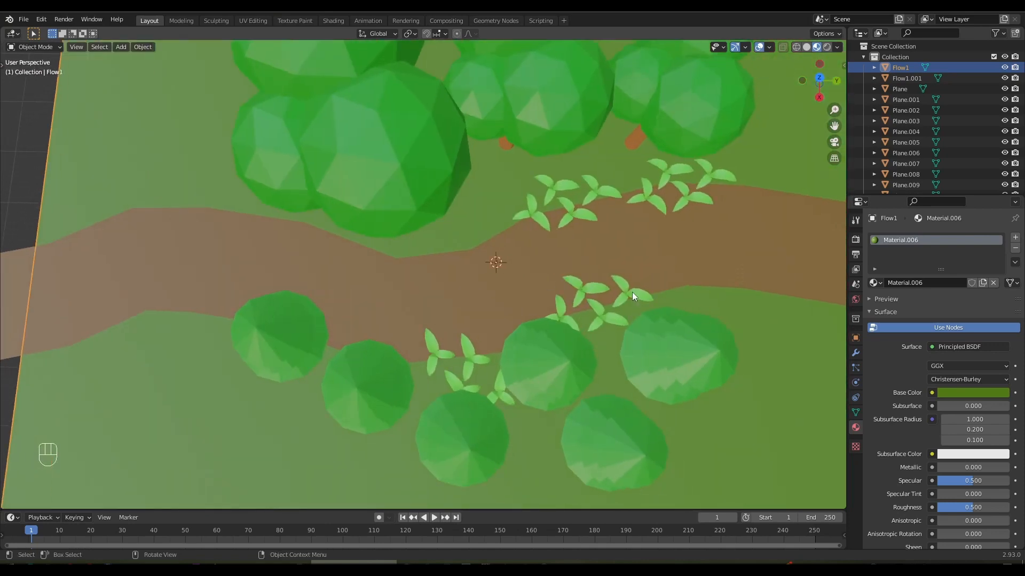
{"action": "left_click", "coordinate": [635, 302]}
{"action": "key", "text": "KP_7"}
{"action": "middle_click_drag", "start_coordinate": [523, 151], "coordinate": [580, 327], "text": "shift"}
{"action": "key", "text": "g"}
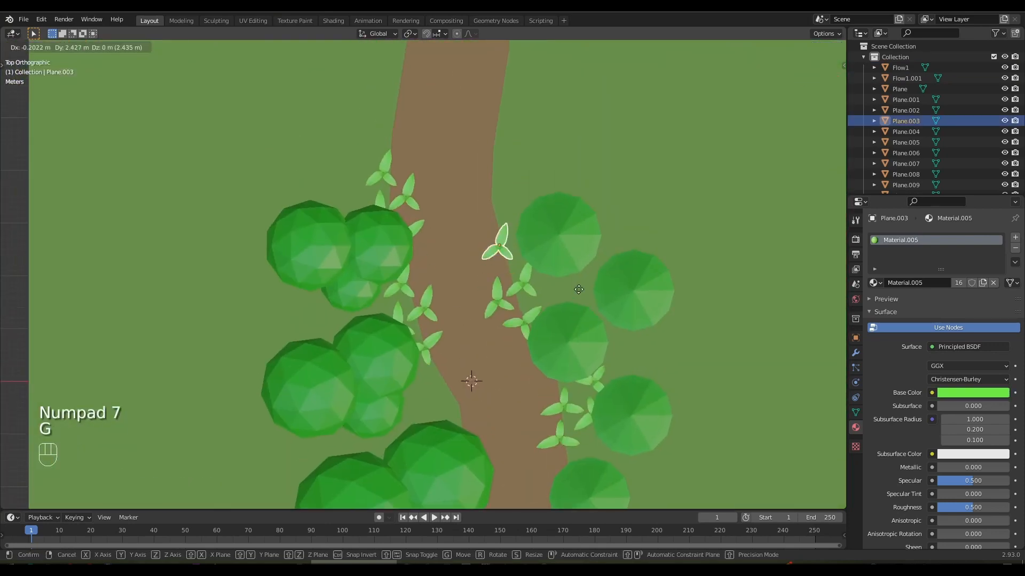
{"action": "left_click", "coordinate": [585, 274]}
Move the plant standing on the path about 2 m in X and 20.2 m in Y to the path's edge and rotate it.
{"action": "left_click", "coordinate": [495, 295]}
{"action": "key", "text": "g"}
{"action": "left_click", "coordinate": [506, 193]}
{"action": "key", "text": "r"}
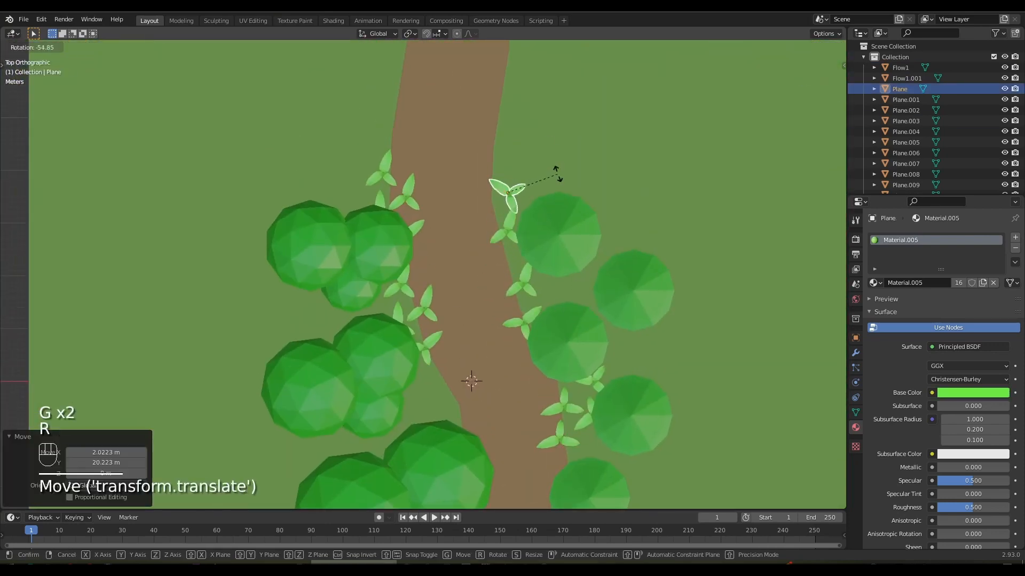
{"action": "left_click", "coordinate": [503, 136]}
Move the leaf plant between the two upper conical trees about -0.1 m in X and -1.7 m in Y.
{"action": "left_click", "coordinate": [523, 283]}
{"action": "key", "text": "g"}
{"action": "left_click", "coordinate": [522, 292]}
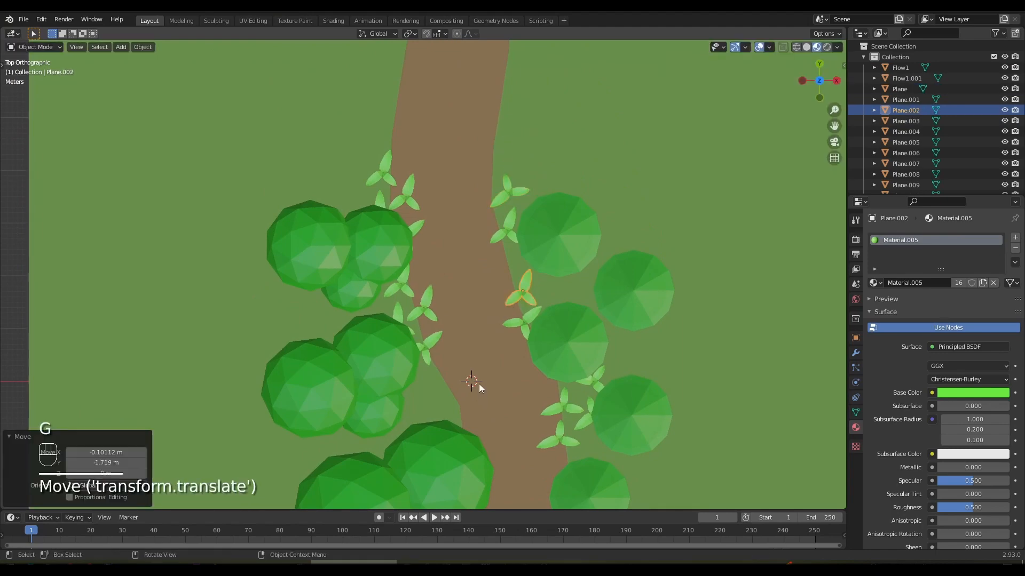
Move the leaf plant on the path edge between the two upper round-tree clusters about 2.2 m in X and -14.5 m in Y.
{"action": "middle_click_drag", "start_coordinate": [479, 383], "coordinate": [381, 341]}
{"action": "left_click", "coordinate": [389, 271]}
{"action": "key", "text": "KP_7"}
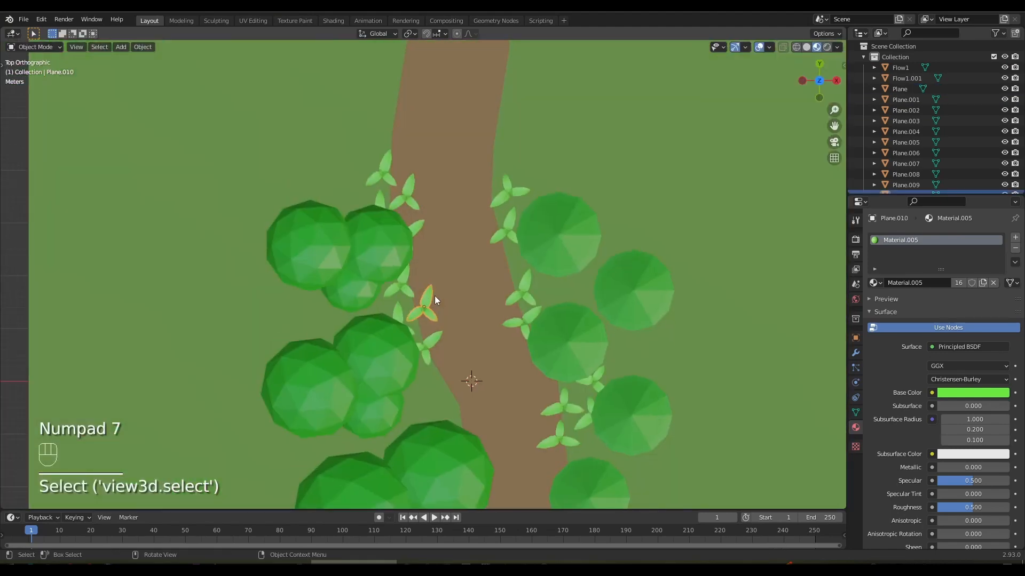
{"action": "key", "text": "g"}
{"action": "left_click", "coordinate": [491, 380]}
{"action": "middle_click_drag", "start_coordinate": [491, 377], "coordinate": [460, 324]}
{"action": "scroll", "coordinate": [467, 314], "scroll_direction": "down", "scroll_amount": 5}
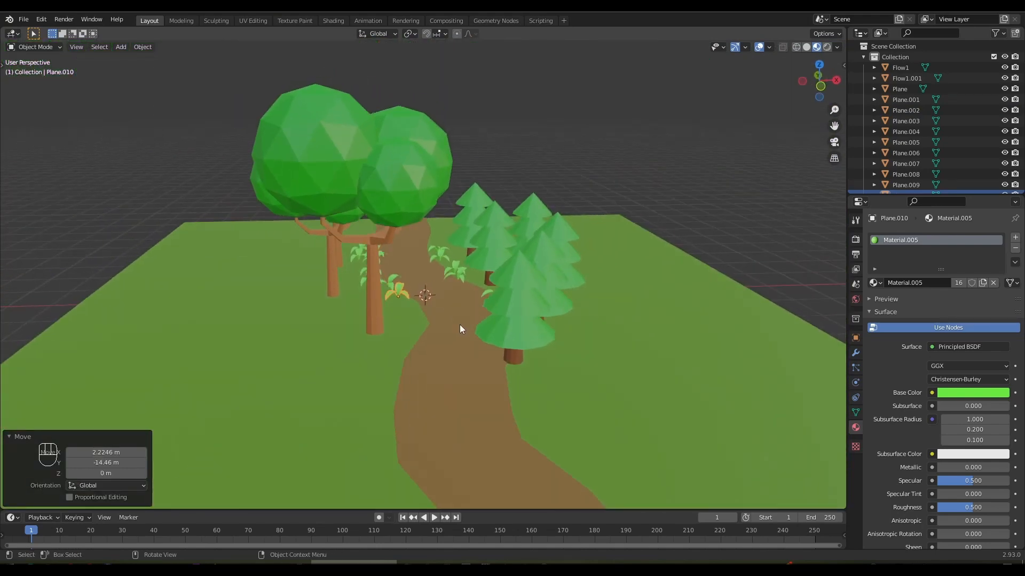
Add two evenly spaced loop cuts running along the full length of the brown path.
{"action": "left_click", "coordinate": [451, 346]}
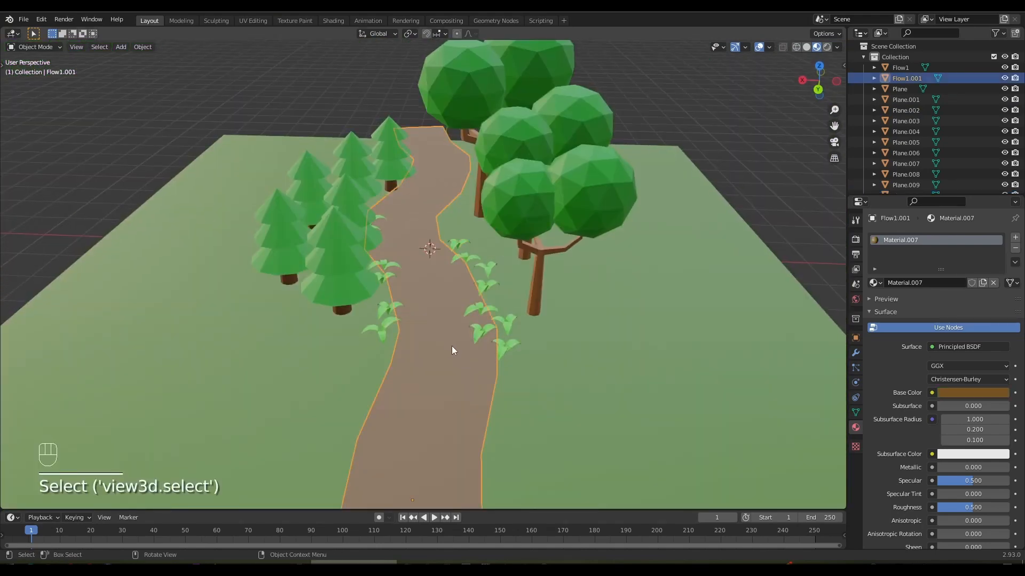
{"action": "scroll", "coordinate": [452, 346], "scroll_direction": "down", "scroll_amount": 2}
{"action": "mouse_move", "coordinate": [451, 346]}
{"action": "middle_mouse_down"}
{"action": "mouse_move", "coordinate": [460, 315]}
{"action": "mouse_move", "coordinate": [451, 363]}
{"action": "middle_mouse_up"}
{"action": "key", "text": "Tab"}
{"action": "key", "text": "ctrl+r"}
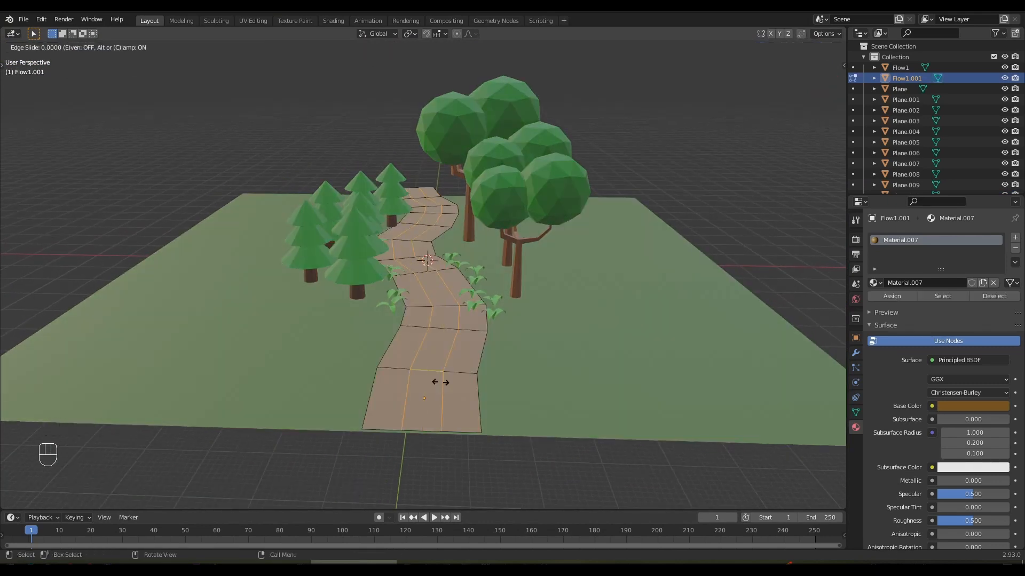
{"action": "left_click", "coordinate": [440, 382]}
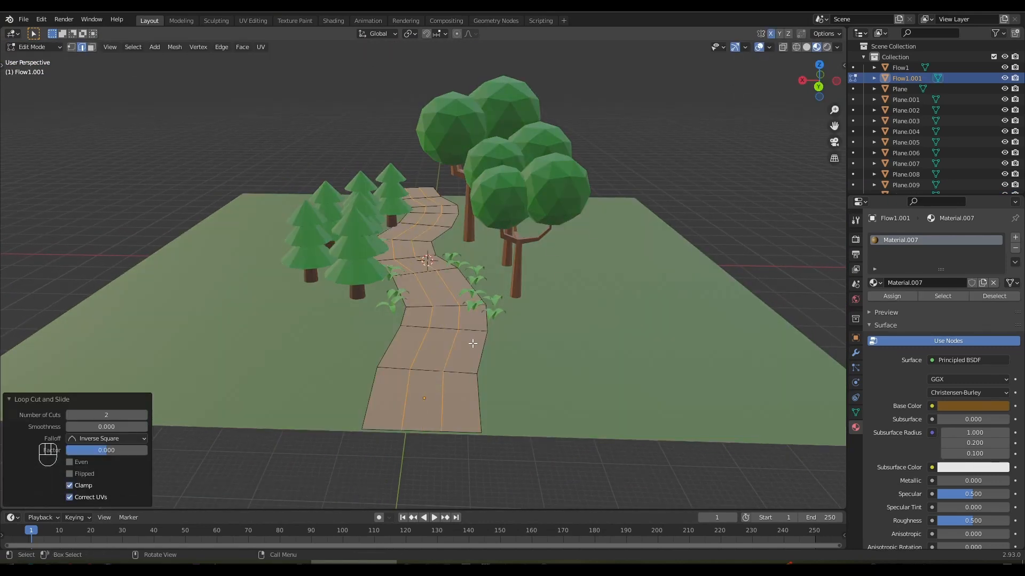
Scale the path's two new lengthwise loops by 1.054 along X.
{"action": "key", "text": "s"}
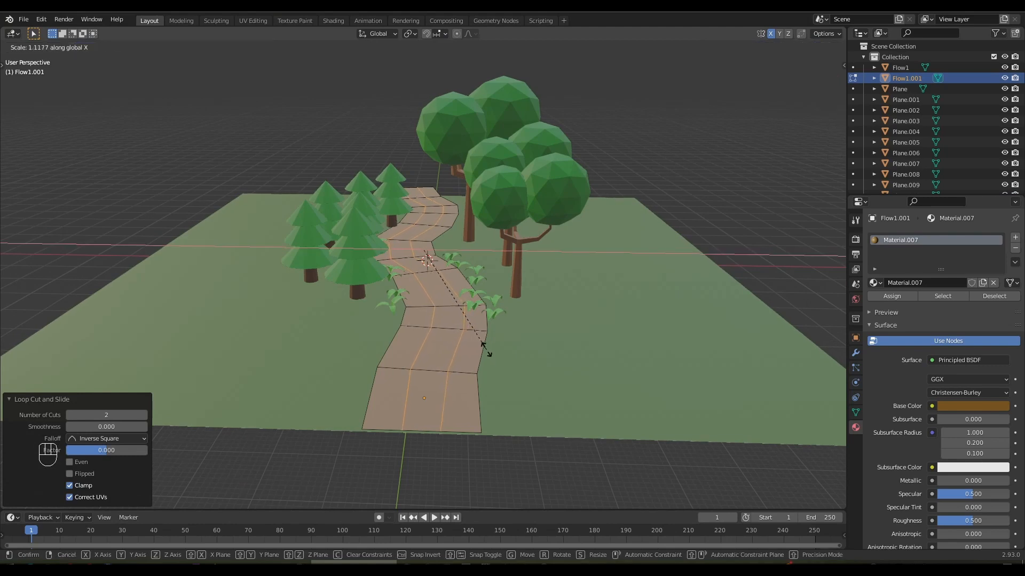
{"action": "left_click", "coordinate": [459, 348]}
{"action": "key", "text": "g"}
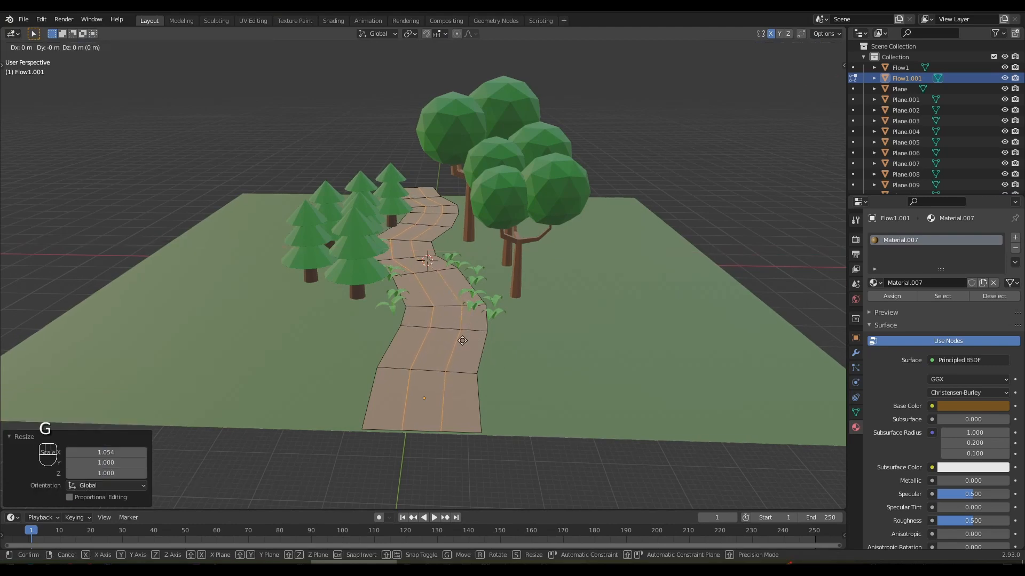
{"action": "right_click", "coordinate": [461, 323]}
Set the pivot to Individual Origins and shift the path's two inner loops about 0.87 m along X.
{"action": "key", "text": "period"}
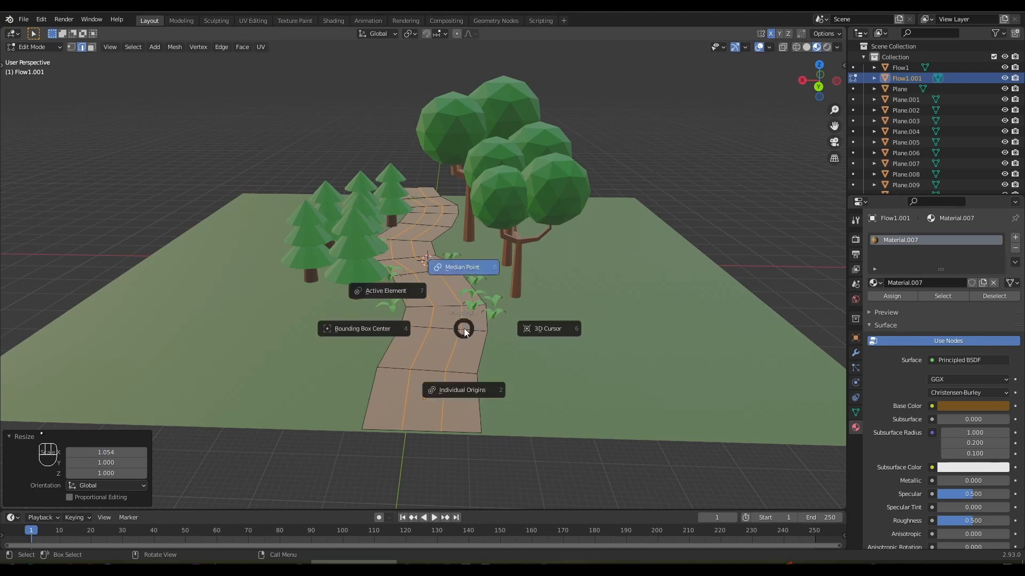
{"action": "left_click", "coordinate": [460, 389]}
{"action": "key", "text": "g"}
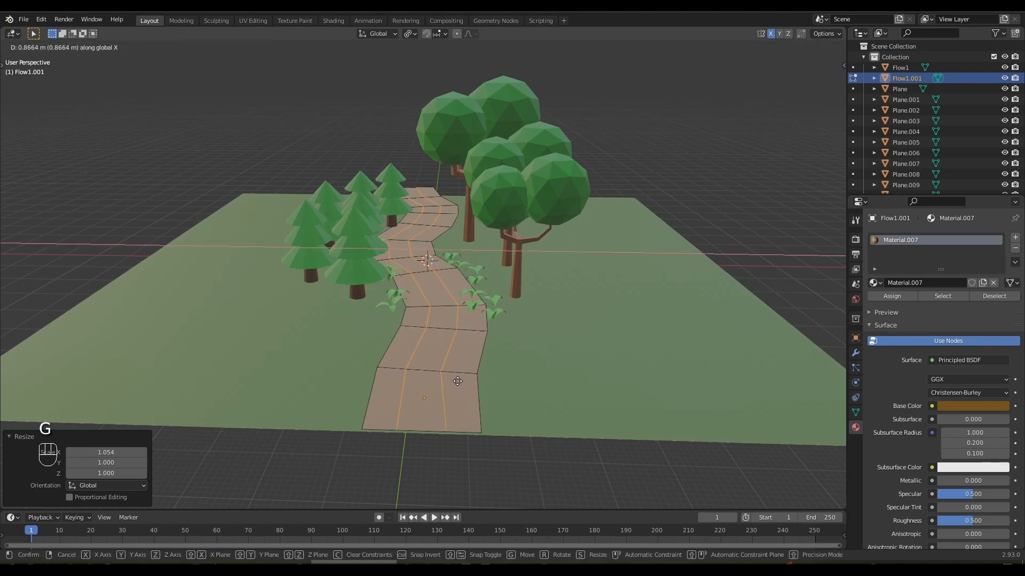
{"action": "left_click", "coordinate": [457, 381]}
Select the path's middle strip of faces from end to end and lower it about 0.33 m.
{"action": "key", "text": "2"}
{"action": "left_click", "coordinate": [441, 376]}
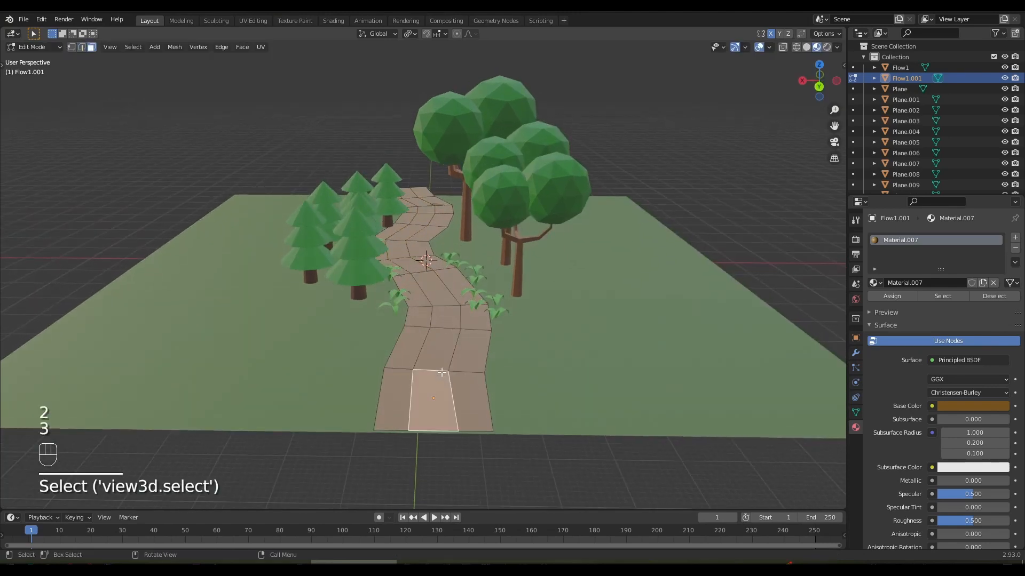
{"action": "middle_click_drag", "start_coordinate": [447, 345], "coordinate": [485, 299]}
{"action": "left_click", "coordinate": [419, 147], "text": "ctrl"}
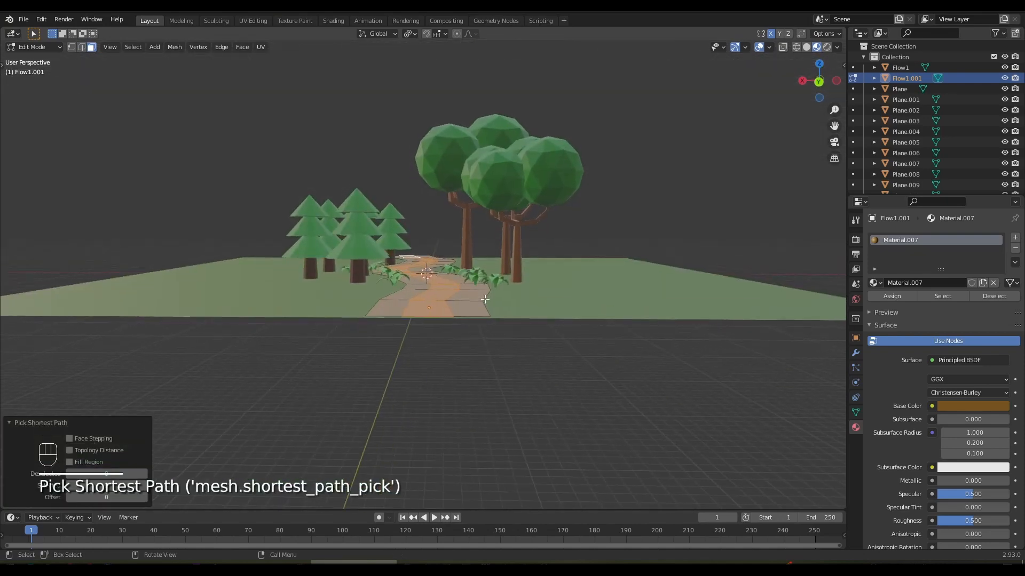
{"action": "key", "text": "g"}
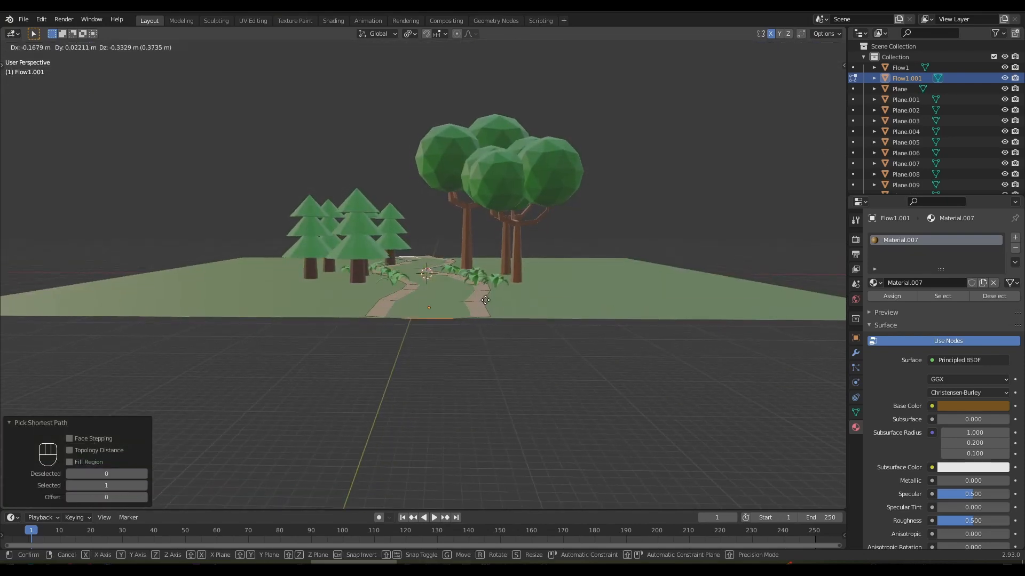
{"action": "left_click", "coordinate": [485, 300]}
Raise the whole path object so its lowered middle strip sits above the ground plane.
{"action": "middle_click_drag", "start_coordinate": [486, 300], "coordinate": [468, 332]}
{"action": "key", "text": "Tab"}
{"action": "key", "text": "g"}
{"action": "left_click", "coordinate": [459, 338]}
Extrude the path's outer edge on the conical-tree side outward and down, about 2.4 m in X and -1.1 m in Z.
{"action": "key", "text": "Tab"}
{"action": "scroll", "coordinate": [456, 330], "scroll_direction": "up", "scroll_amount": 1}
{"action": "left_click", "coordinate": [416, 367]}
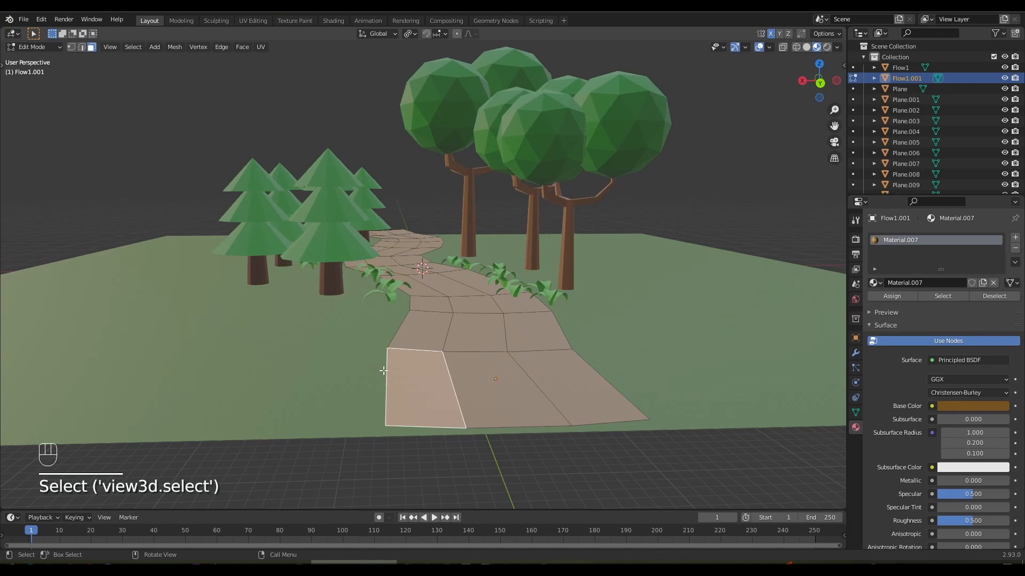
{"action": "key", "text": "2"}
{"action": "middle_click_drag", "start_coordinate": [383, 371], "coordinate": [488, 359]}
{"action": "left_click", "coordinate": [476, 360], "text": "ctrl"}
{"action": "key", "text": "e"}
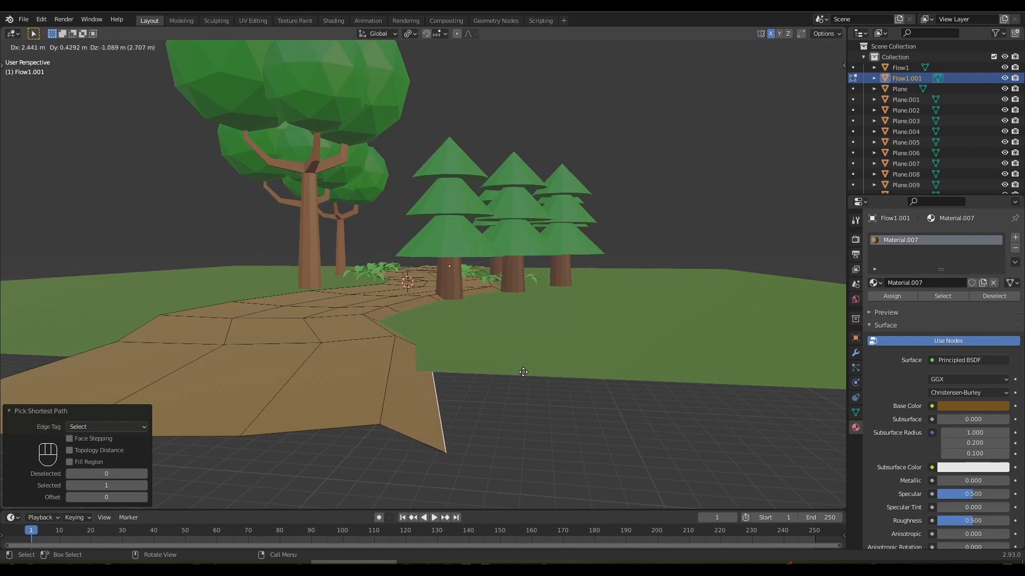
{"action": "left_click", "coordinate": [523, 372]}
Extrude the path's opposite outer edge outward and down, about -4.9 m in X and -1.5 m in Z, and return to Object Mode.
{"action": "middle_click_drag", "start_coordinate": [523, 372], "coordinate": [640, 364]}
{"action": "left_click", "coordinate": [365, 366]}
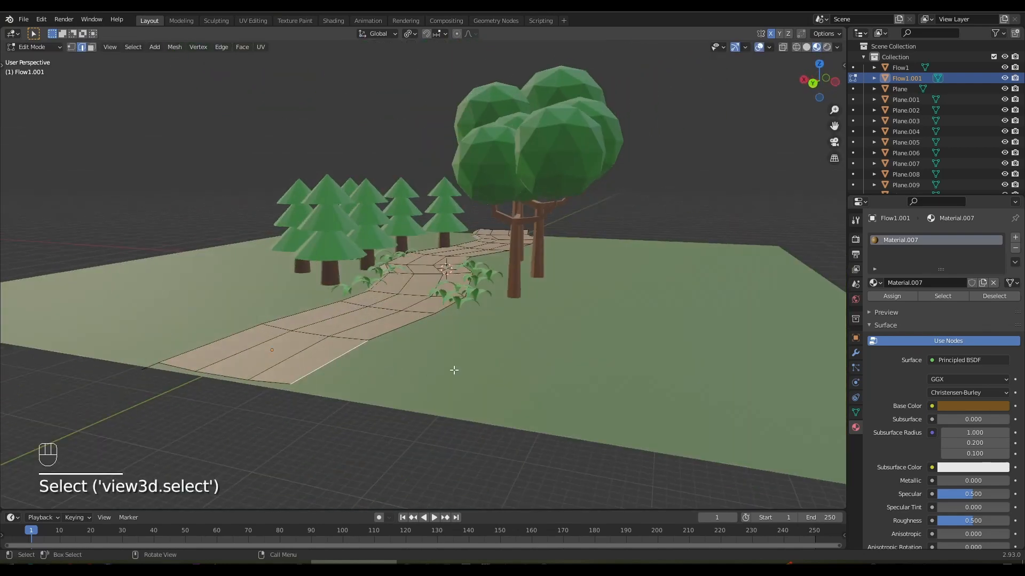
{"action": "middle_click_drag", "start_coordinate": [453, 370], "coordinate": [508, 361]}
{"action": "left_click", "coordinate": [602, 368], "text": "ctrl"}
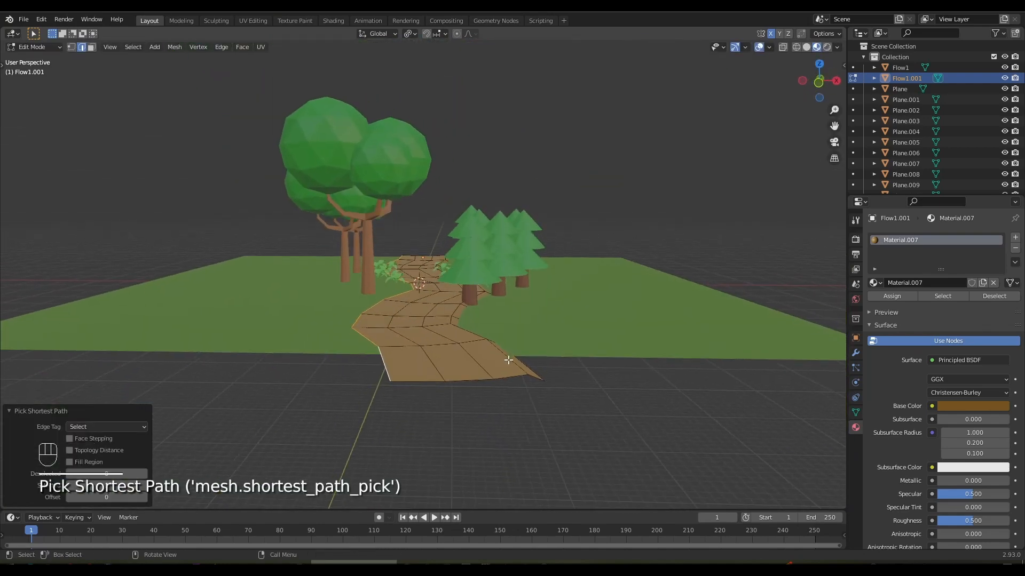
{"action": "key", "text": "e"}
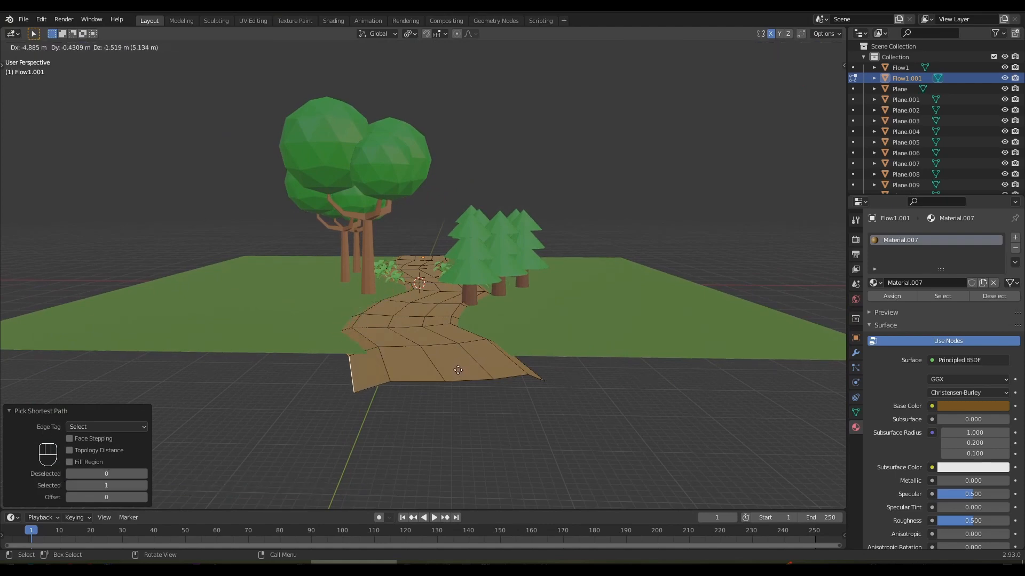
{"action": "left_click", "coordinate": [458, 370]}
{"action": "key", "text": "Tab"}
Deselect the path and preview the scene in rendered shading from close to the path.
{"action": "middle_click_drag", "start_coordinate": [542, 339], "coordinate": [523, 325]}
{"action": "left_click", "coordinate": [634, 243]}
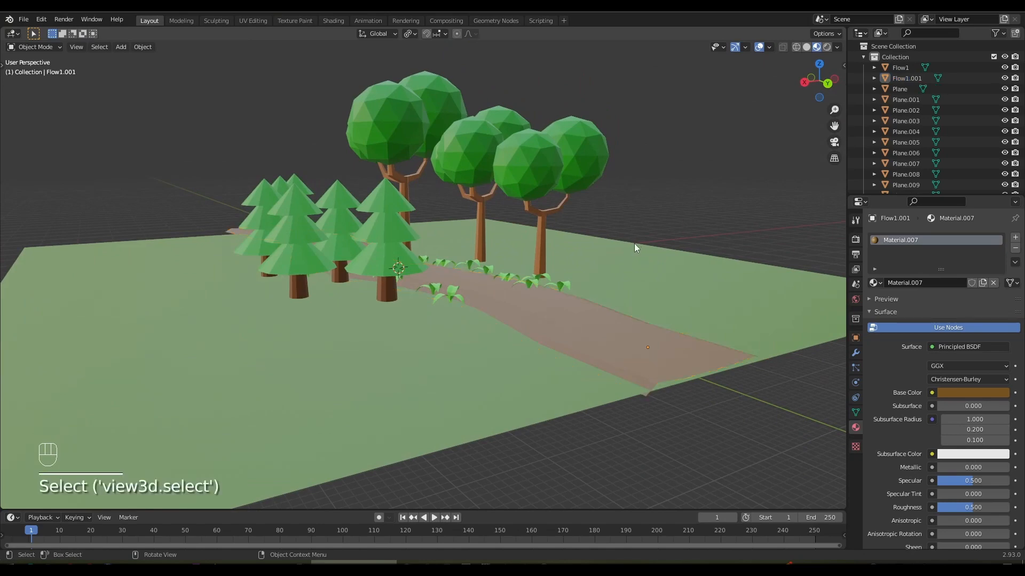
{"action": "scroll", "coordinate": [634, 244], "scroll_direction": "up", "scroll_amount": 3}
{"action": "middle_click_drag", "start_coordinate": [568, 247], "coordinate": [543, 248], "text": "shift"}
{"action": "left_click", "coordinate": [834, 49]}
{"action": "left_click", "coordinate": [826, 48]}
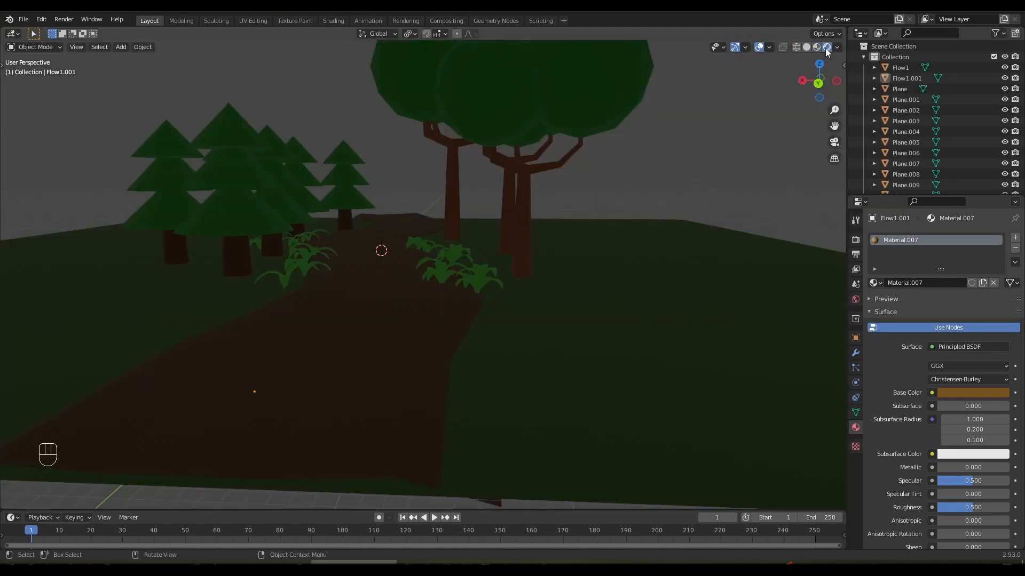
Switch the viewport to solid shading with shadows and cavity turned on.
{"action": "left_click", "coordinate": [817, 48]}
{"action": "left_click", "coordinate": [808, 48]}
{"action": "scroll", "coordinate": [629, 214], "scroll_direction": "down", "scroll_amount": 2}
{"action": "middle_click_drag", "start_coordinate": [625, 217], "coordinate": [623, 231]}
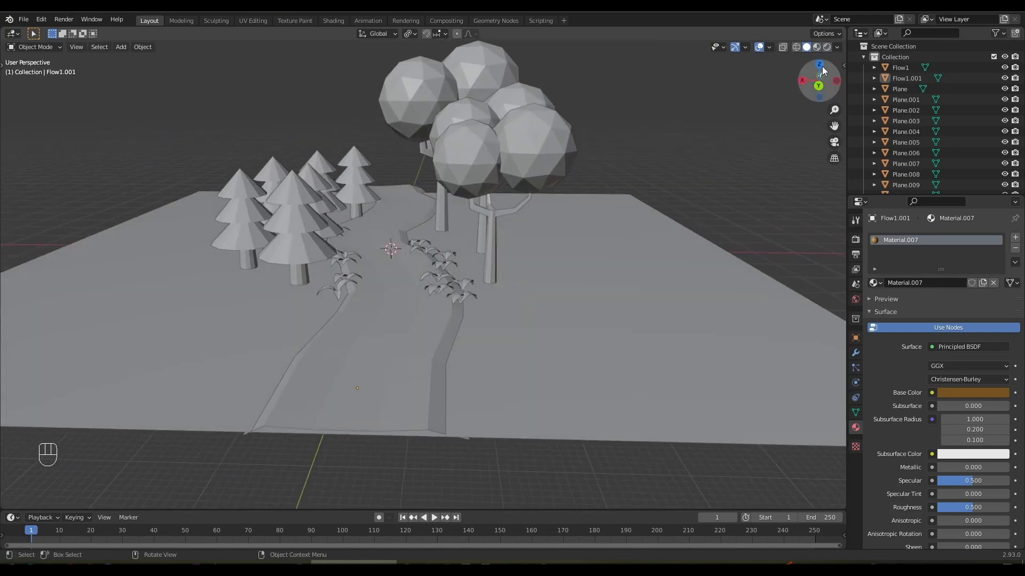
{"action": "left_click", "coordinate": [836, 47]}
{"action": "left_click", "coordinate": [777, 274]}
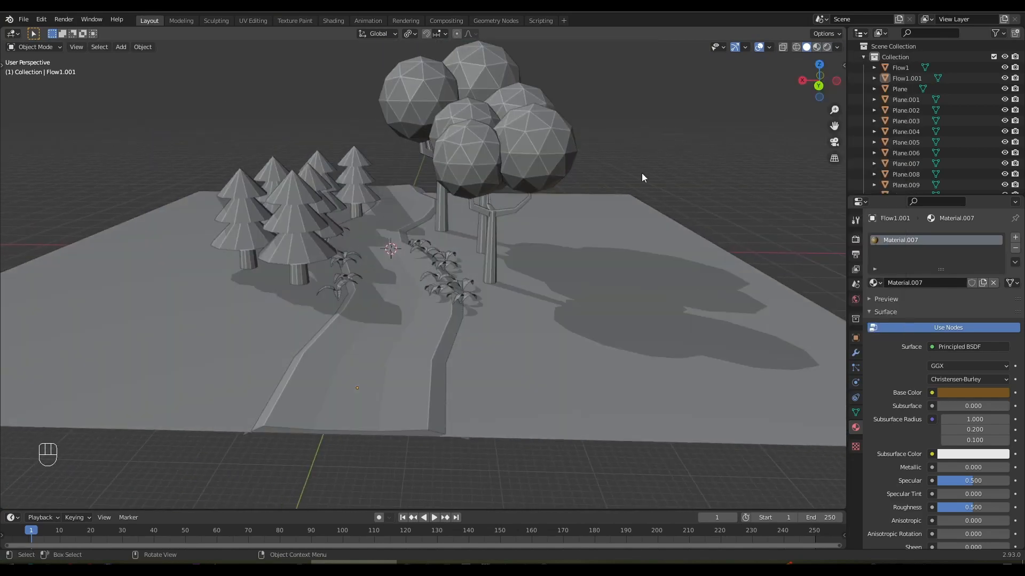
Check the path and trees in the shadowed view and save World_LowPoly.blend.
{"action": "scroll", "coordinate": [558, 204], "scroll_direction": "up", "scroll_amount": 5}
{"action": "middle_click_drag", "start_coordinate": [557, 204], "coordinate": [528, 212]}
{"action": "scroll", "coordinate": [546, 207], "scroll_direction": "down", "scroll_amount": 2}
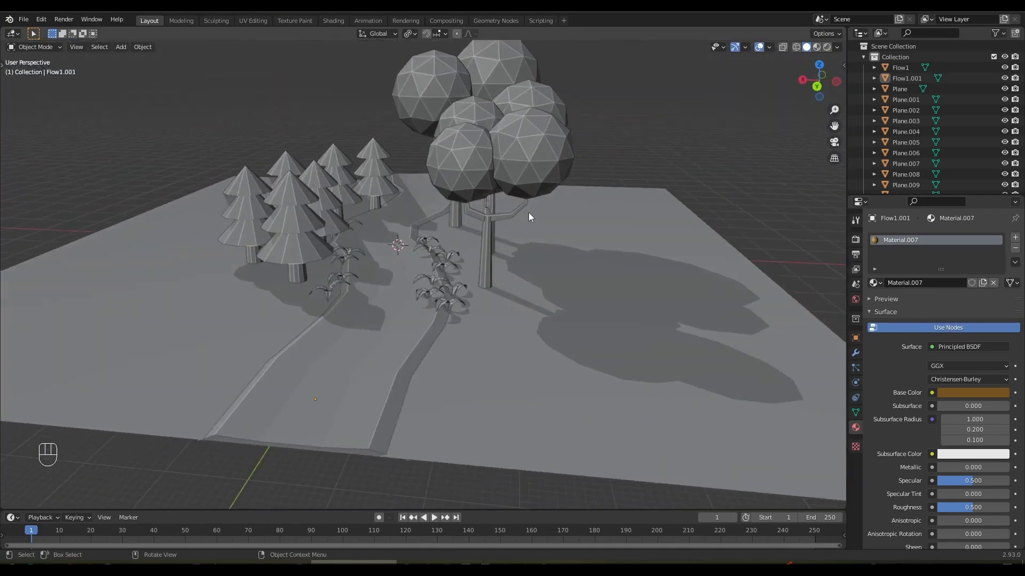
{"action": "key", "text": "ctrl+s"}
Scale the ground plane up uniformly by a factor of 1.781.
{"action": "scroll", "coordinate": [519, 219], "scroll_direction": "down", "scroll_amount": 4}
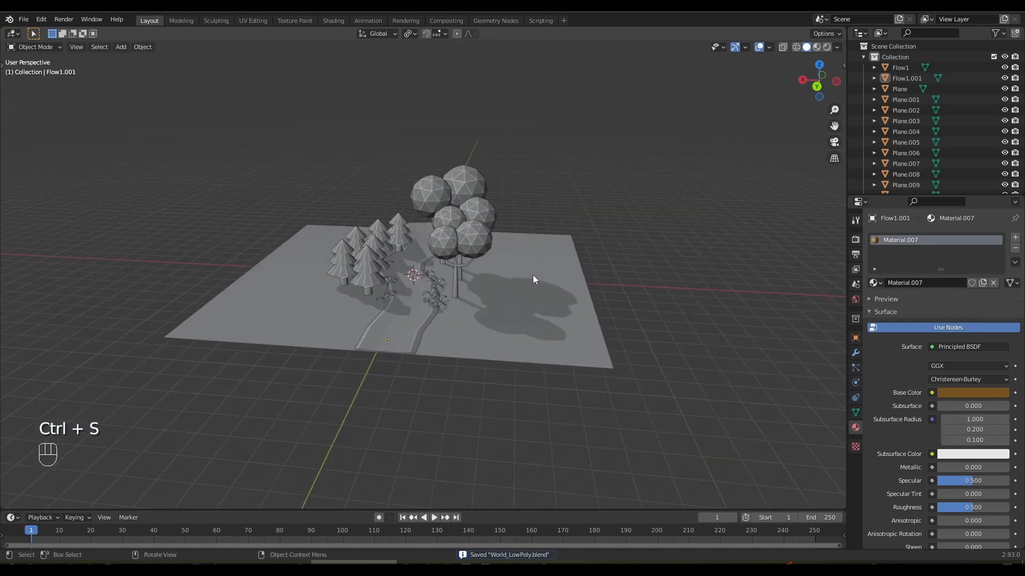
{"action": "left_click", "coordinate": [532, 275]}
{"action": "key", "text": "s"}
{"action": "left_click", "coordinate": [630, 284]}
{"action": "middle_click_drag", "start_coordinate": [574, 240], "coordinate": [523, 297]}
{"action": "scroll", "coordinate": [542, 272], "scroll_direction": "down", "scroll_amount": 1}
Add 44 centred loop cuts to the ground plane, running parallel to the path's direction.
{"action": "key", "text": "ctrl+r"}
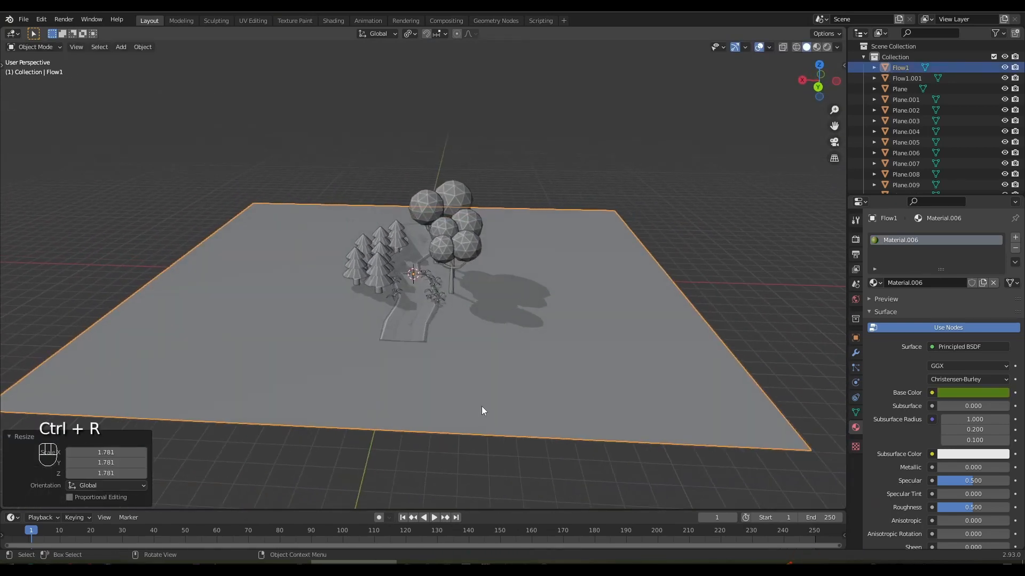
{"action": "key", "text": "Tab"}
{"action": "scroll", "coordinate": [477, 411], "scroll_direction": "up", "scroll_amount": 20}
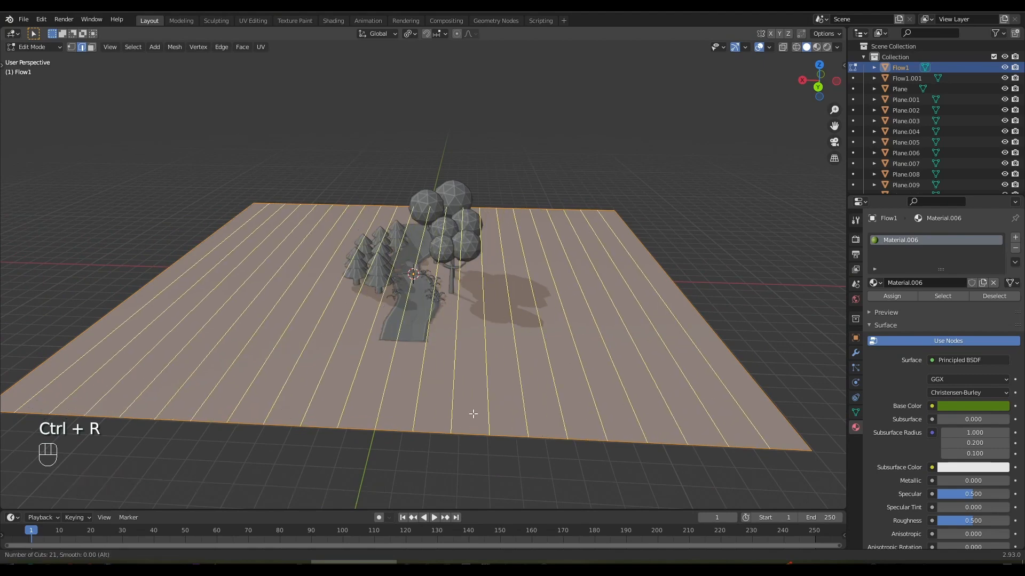
{"action": "left_click", "coordinate": [474, 414]}
{"action": "right_click", "coordinate": [521, 379]}
Add 33 centred loop cuts across the ground plane, perpendicular to the first set.
{"action": "middle_click_drag", "start_coordinate": [521, 380], "coordinate": [404, 382]}
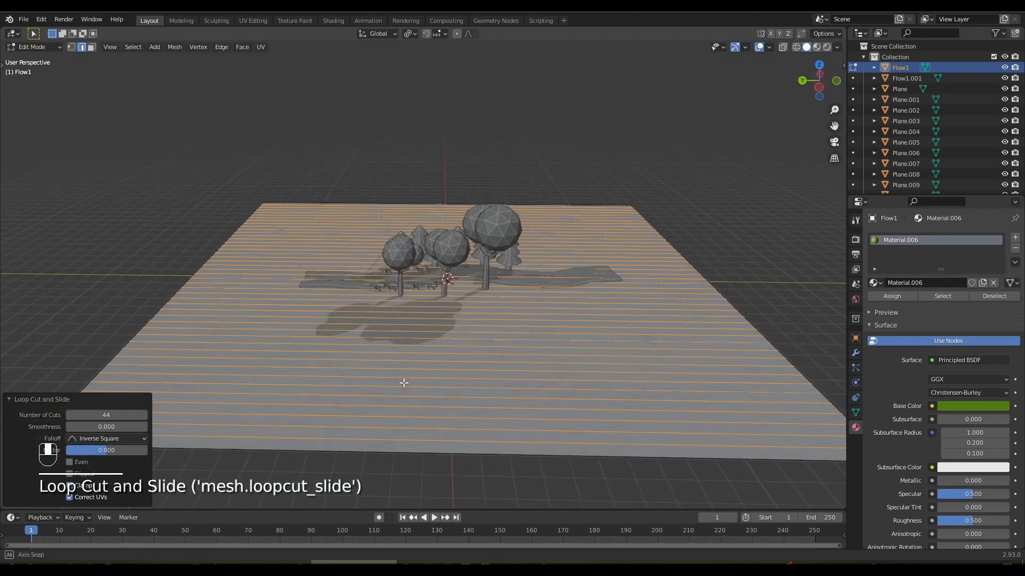
{"action": "scroll", "coordinate": [368, 406], "scroll_direction": "up", "scroll_amount": 20}
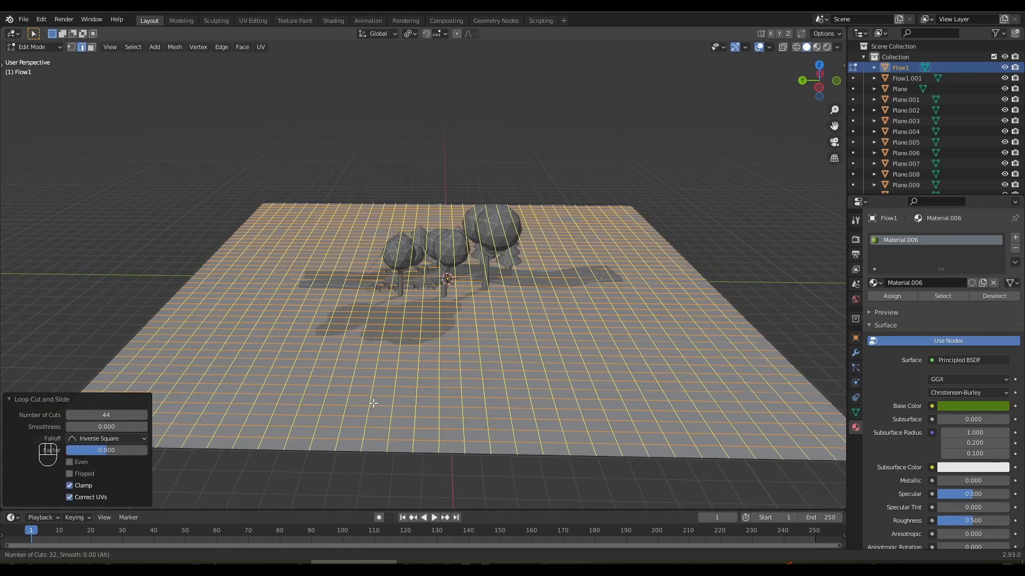
{"action": "left_click", "coordinate": [373, 404]}
{"action": "right_click", "coordinate": [373, 403]}
{"action": "middle_click_drag", "start_coordinate": [373, 403], "coordinate": [433, 328]}
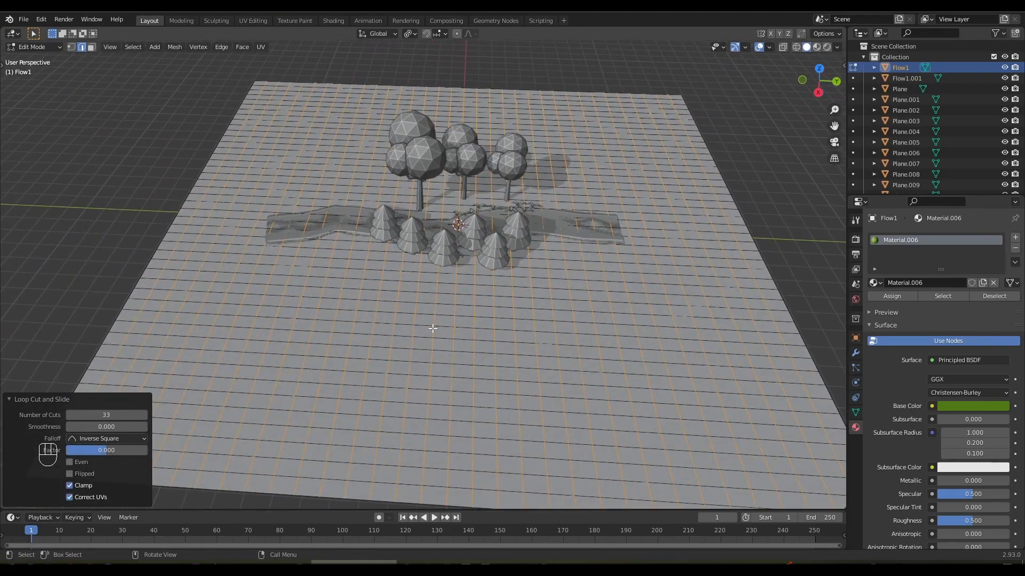
Apply the ground plane's location, rotation and scale in Object Mode.
{"action": "key", "text": "Tab"}
{"action": "key", "text": "ctrl+a"}
{"action": "left_click", "coordinate": [433, 329]}
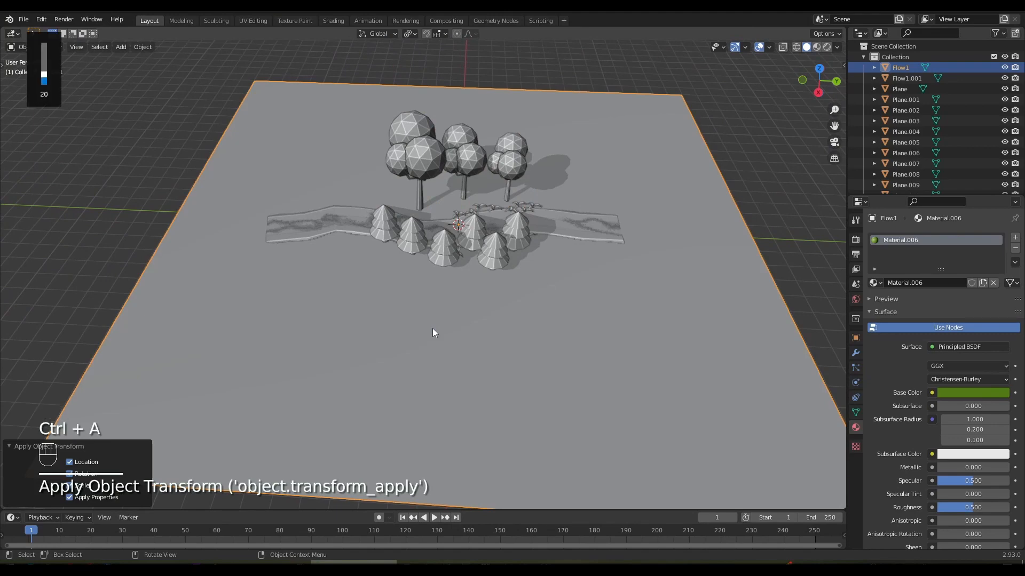
Return to editing the ground plane mesh and activate the circle selection tool with radius 25.
{"action": "key", "text": "Tab"}
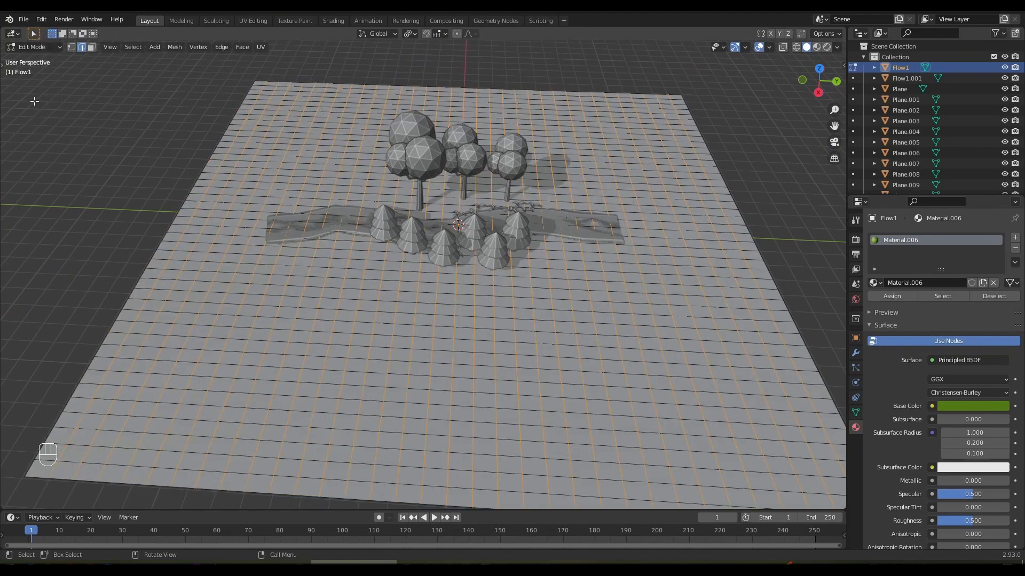
{"action": "key", "text": "t"}
{"action": "left_click_drag", "start_coordinate": [14, 72], "coordinate": [48, 114]}
{"action": "scroll", "coordinate": [335, 280], "scroll_direction": "down", "scroll_amount": 1}
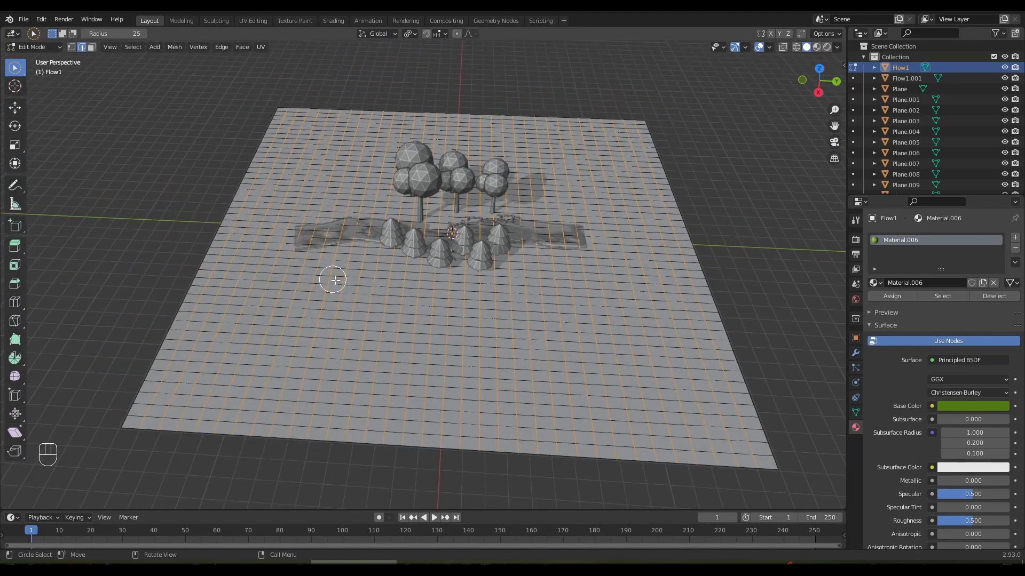
Select an irregular strip of ground faces along the whole edge beyond the round trees and extrude it up about 17.7 m.
{"action": "key", "text": "3"}
{"action": "key", "text": "KP_7"}
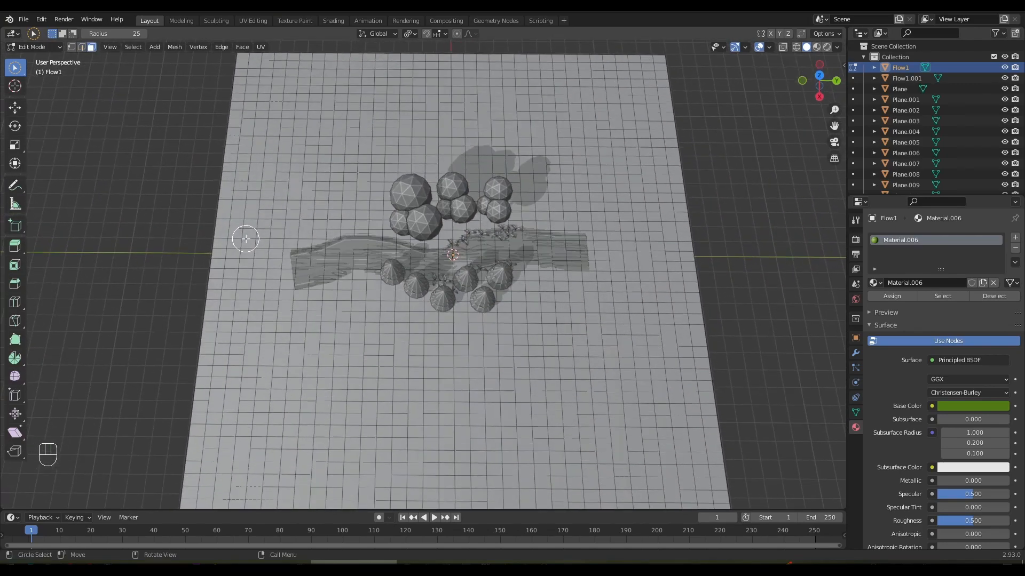
{"action": "middle_click_drag", "start_coordinate": [381, 163], "coordinate": [430, 249], "text": "shift"}
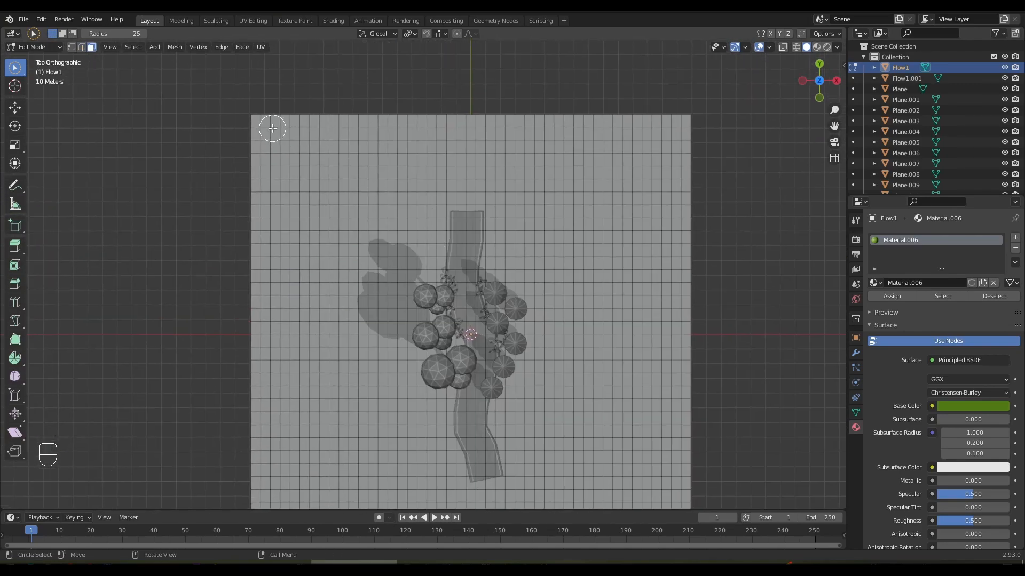
{"action": "left_click_drag", "start_coordinate": [257, 245], "coordinate": [258, 312]}
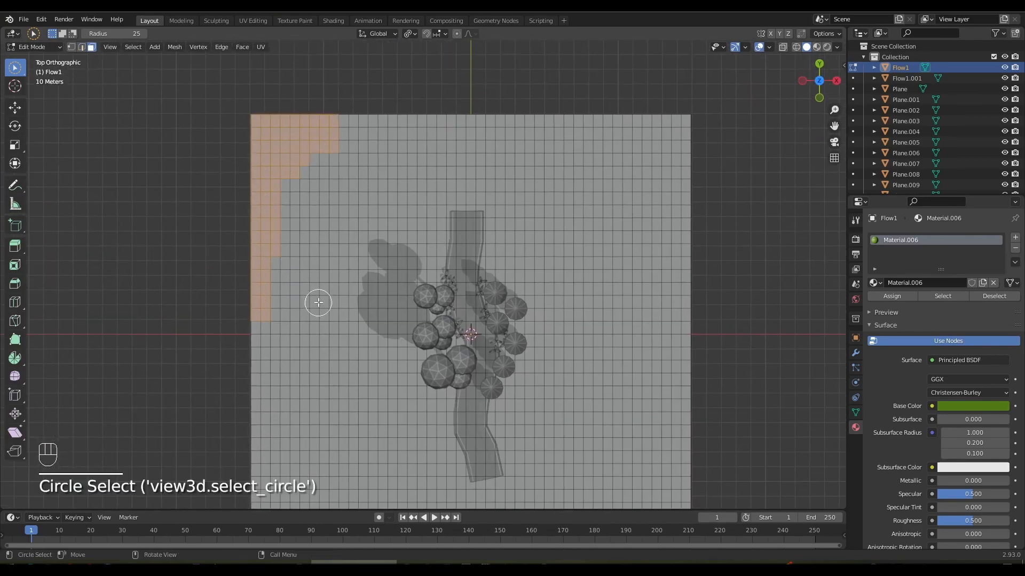
{"action": "middle_click_drag", "start_coordinate": [318, 302], "coordinate": [263, 284]}
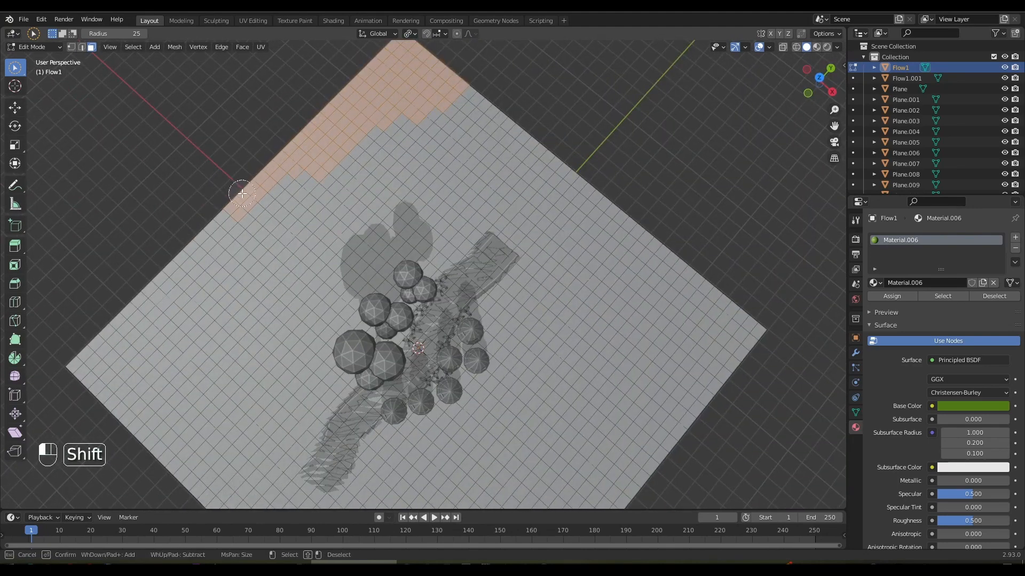
{"action": "left_click_drag", "start_coordinate": [453, 120], "coordinate": [483, 106], "text": "shift"}
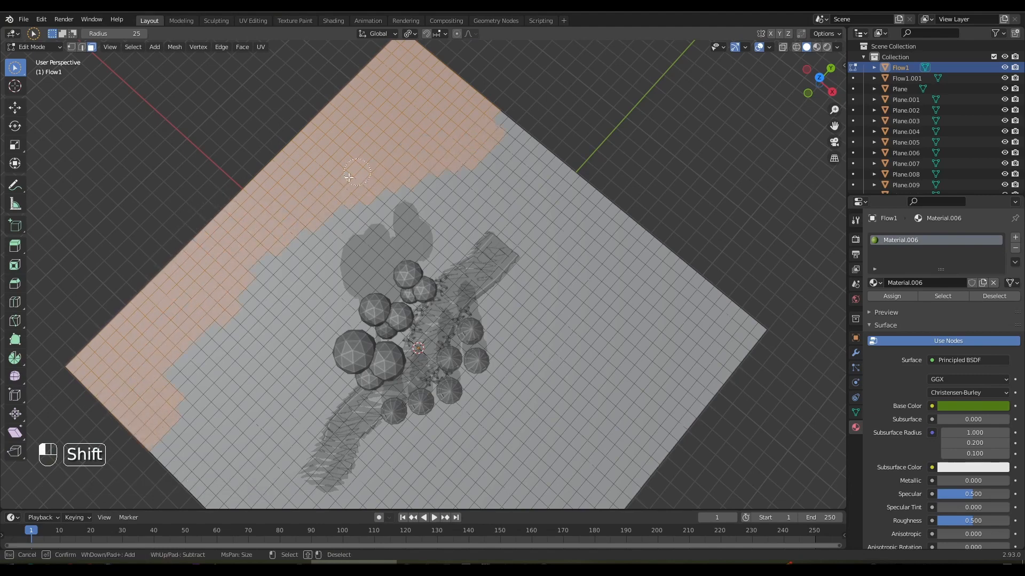
{"action": "middle_click_drag", "start_coordinate": [267, 242], "coordinate": [272, 198]}
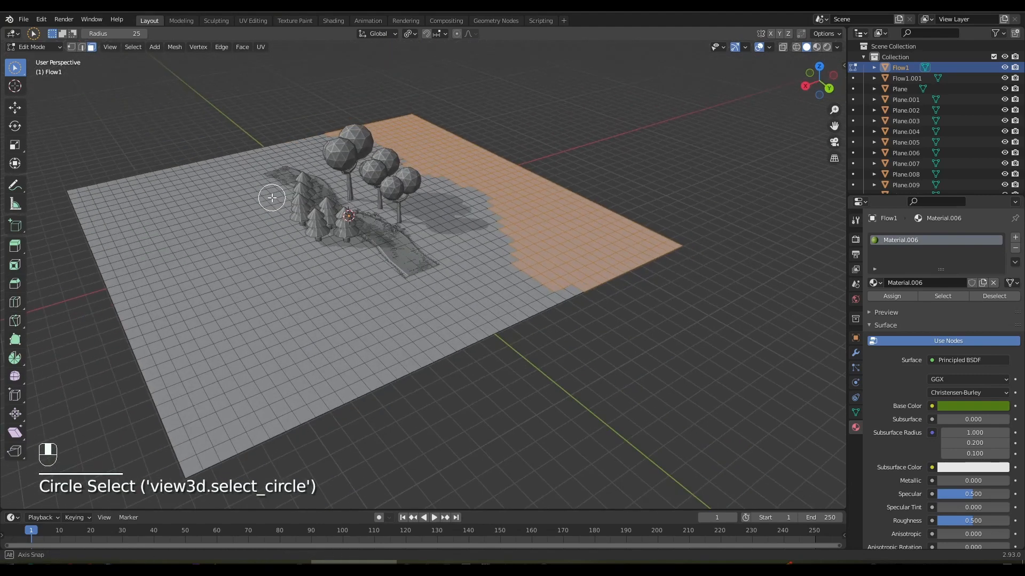
{"action": "key", "text": "e"}
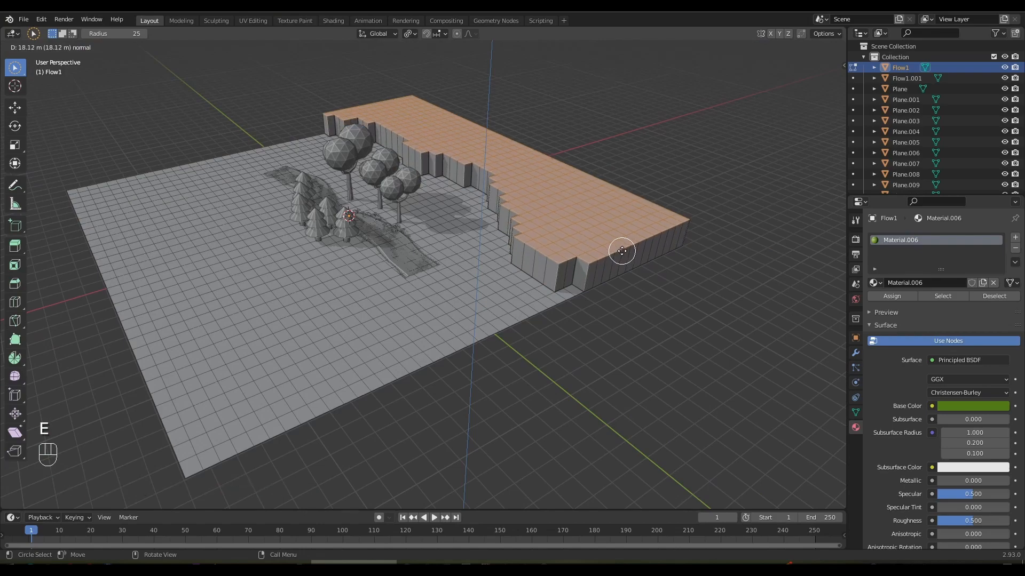
{"action": "left_click", "coordinate": [619, 251]}
Select an uneven band of ground faces along the opposite edge, beyond the conifers, and extrude it up about 20 m.
{"action": "mouse_move", "coordinate": [347, 261]}
{"action": "middle_mouse_down"}
{"action": "mouse_move", "coordinate": [338, 270]}
{"action": "mouse_move", "coordinate": [539, 206]}
{"action": "mouse_move", "coordinate": [487, 159]}
{"action": "middle_mouse_up"}
{"action": "key", "text": "KP_7"}
{"action": "left_click_drag", "start_coordinate": [590, 95], "coordinate": [579, 108]}
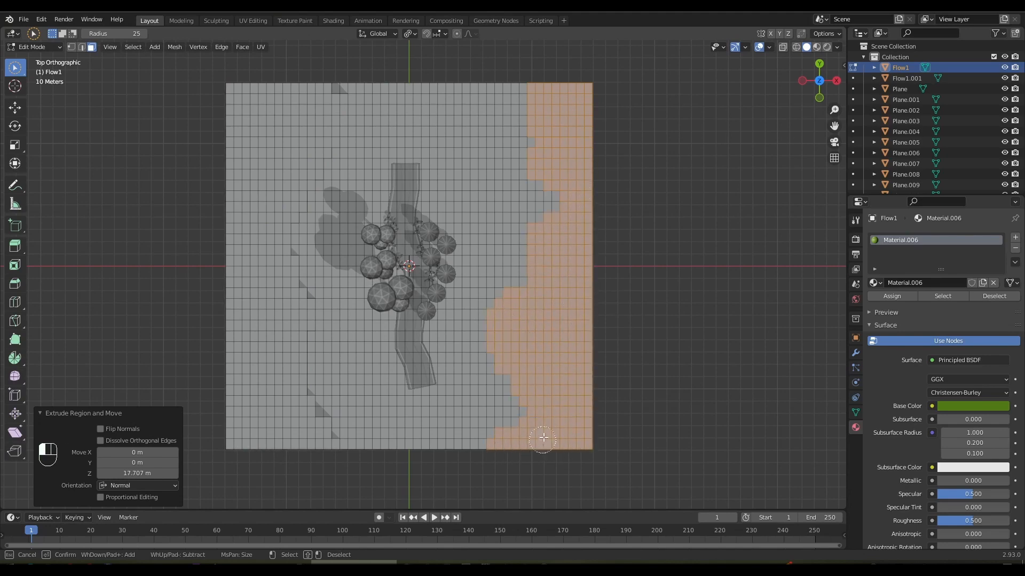
{"action": "left_click_drag", "start_coordinate": [542, 438], "coordinate": [531, 457]}
{"action": "middle_click_drag", "start_coordinate": [530, 457], "coordinate": [648, 313]}
{"action": "key", "text": "e"}
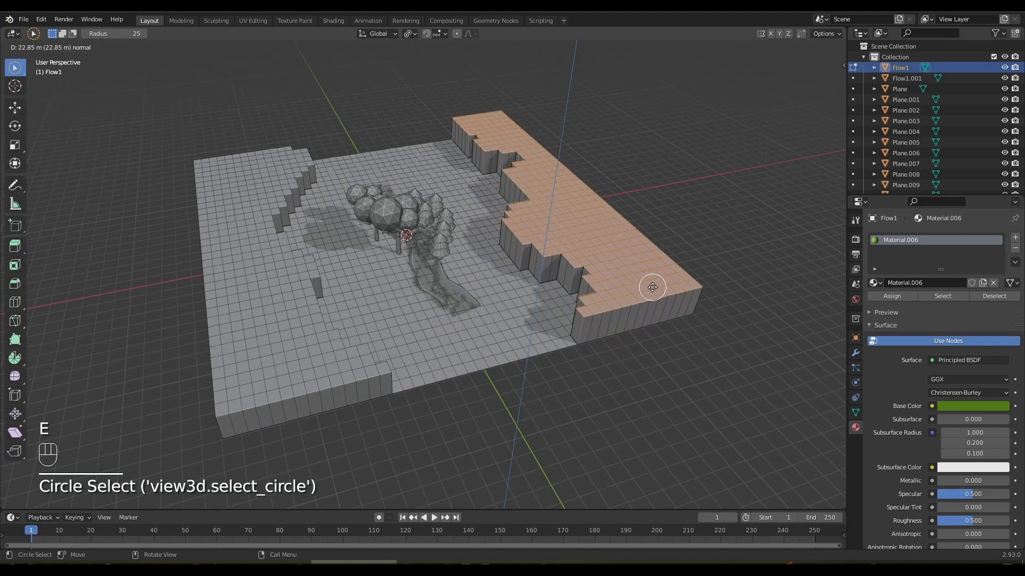
{"action": "left_click", "coordinate": [653, 290]}
Extrude a narrower outer strip of the conifer-side terrace up about 37 m and scale its top to 0.949.
{"action": "middle_click_drag", "start_coordinate": [617, 263], "coordinate": [426, 246]}
{"action": "key", "text": "KP_7"}
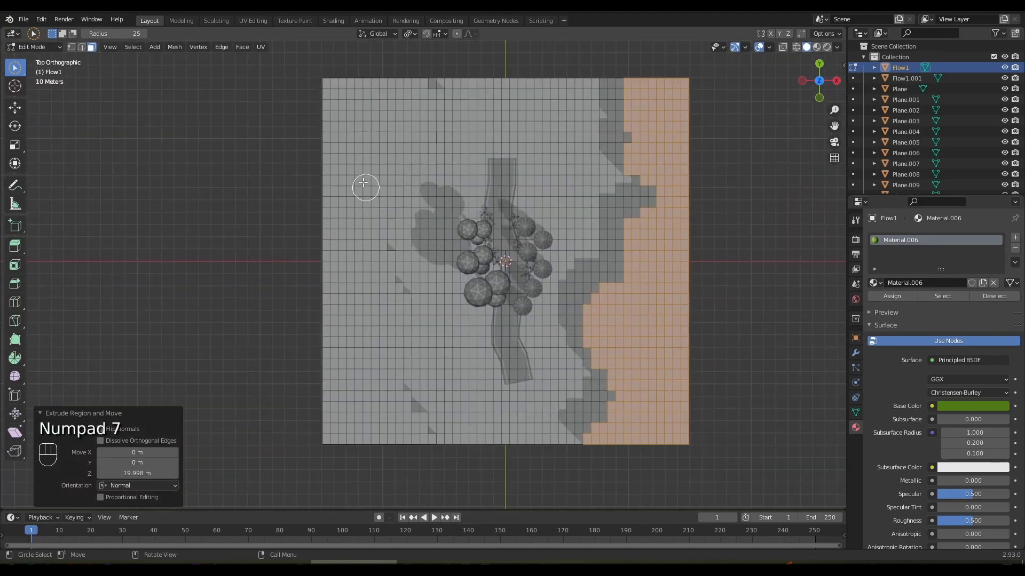
{"action": "middle_click_drag", "start_coordinate": [355, 143], "coordinate": [381, 153], "text": "shift"}
{"action": "left_click_drag", "start_coordinate": [719, 96], "coordinate": [716, 95]}
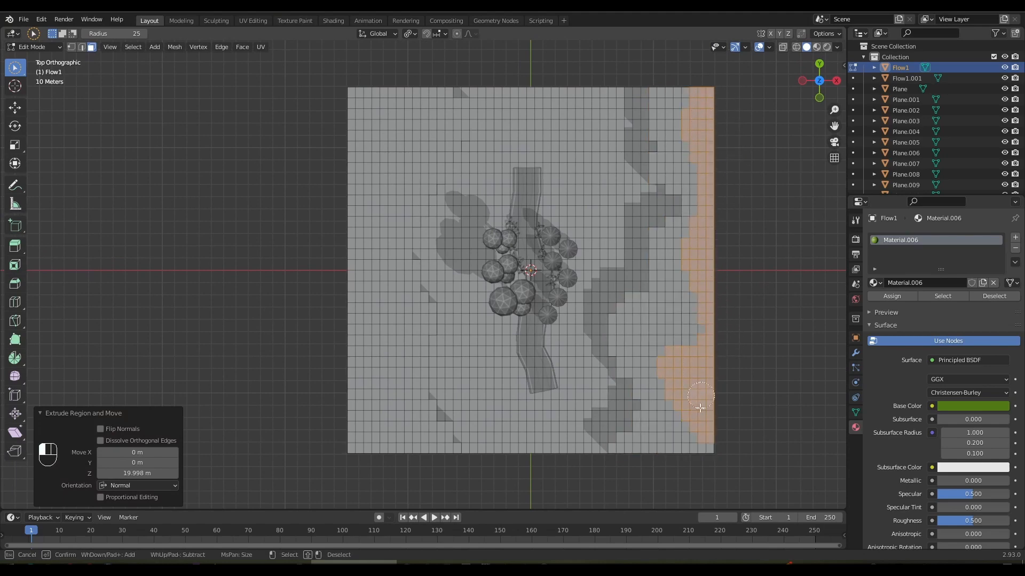
{"action": "left_click_drag", "start_coordinate": [700, 408], "coordinate": [728, 416]}
{"action": "middle_click_drag", "start_coordinate": [728, 416], "coordinate": [747, 371]}
{"action": "key", "text": "e"}
{"action": "key", "text": "s"}
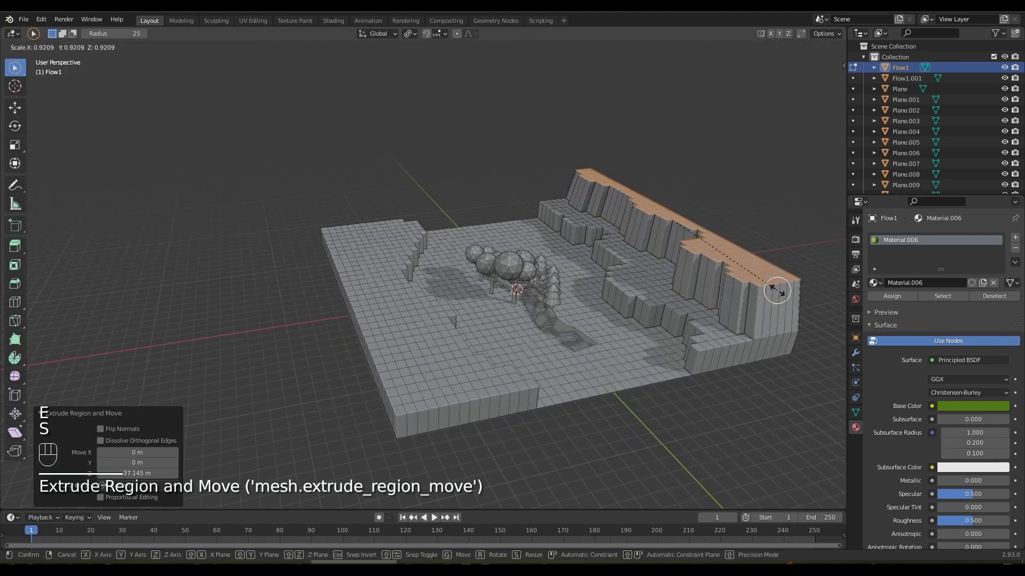
{"action": "left_click", "coordinate": [780, 292]}
Extrude three separate patches along the outer edge of the round-tree-side terrace into tall cliffs and scale their tops to 0.826.
{"action": "middle_click_drag", "start_coordinate": [639, 281], "coordinate": [551, 296]}
{"action": "left_click_drag", "start_coordinate": [574, 248], "coordinate": [573, 240]}
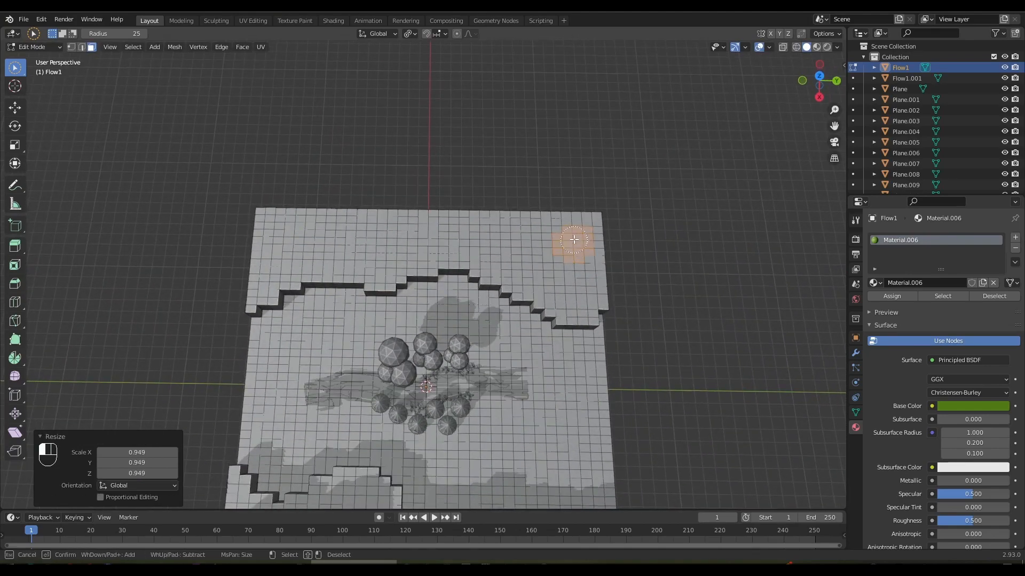
{"action": "left_click_drag", "start_coordinate": [419, 224], "coordinate": [368, 219], "text": "shift"}
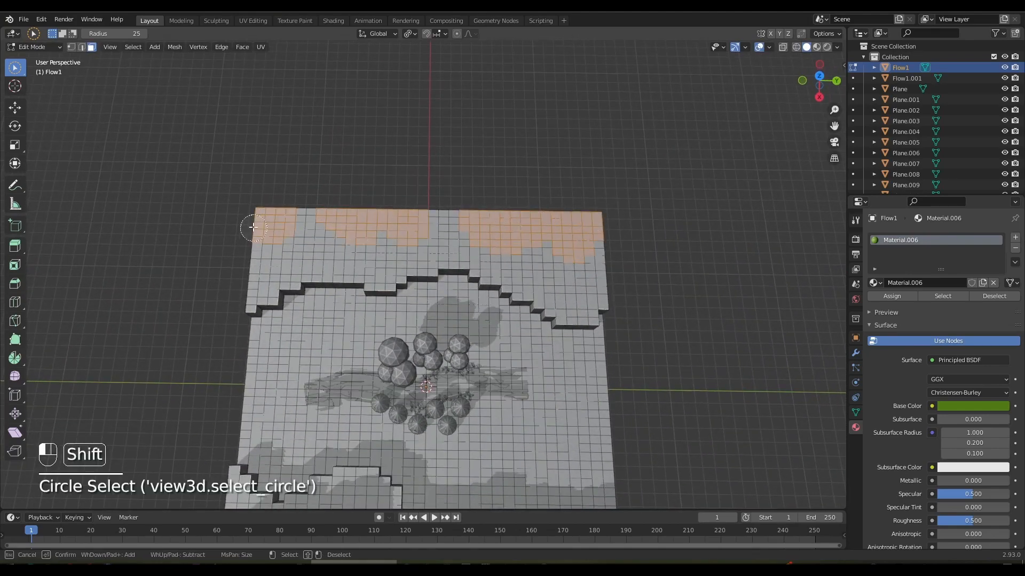
{"action": "middle_click_drag", "start_coordinate": [412, 213], "coordinate": [559, 369]}
{"action": "middle_click_drag", "start_coordinate": [461, 363], "coordinate": [451, 331]}
{"action": "key", "text": "e"}
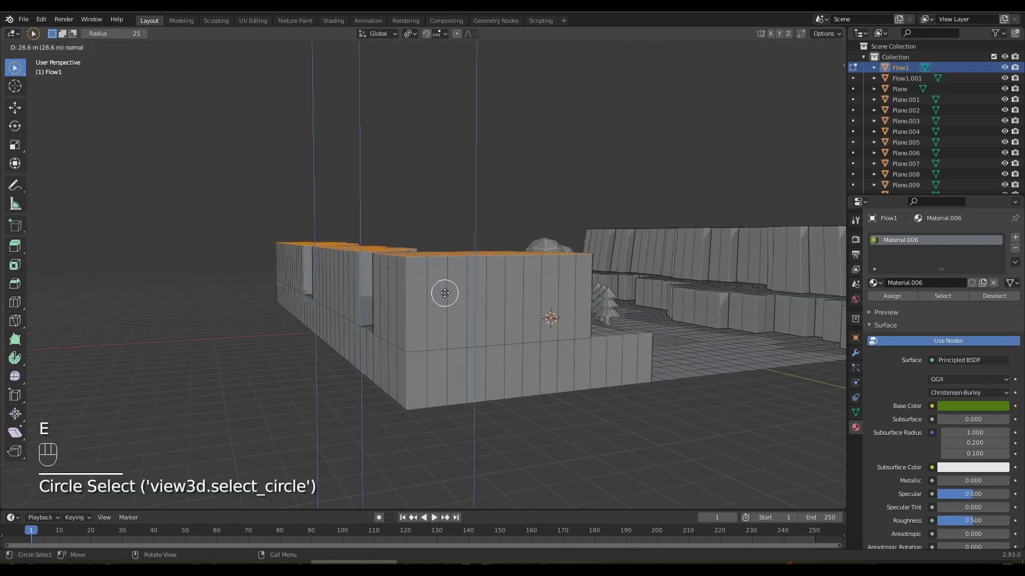
{"action": "left_click", "coordinate": [434, 286]}
{"action": "key", "text": "s"}
{"action": "middle_click_drag", "start_coordinate": [434, 286], "coordinate": [595, 362]}
{"action": "left_click", "coordinate": [481, 299]}
Add single loop cuts around mid-height of the tall cliffs on the round-tree side and of the opposite cliff wall.
{"action": "scroll", "coordinate": [411, 317], "scroll_direction": "down", "scroll_amount": 4}
{"action": "scroll", "coordinate": [466, 332], "scroll_direction": "up", "scroll_amount": 6}
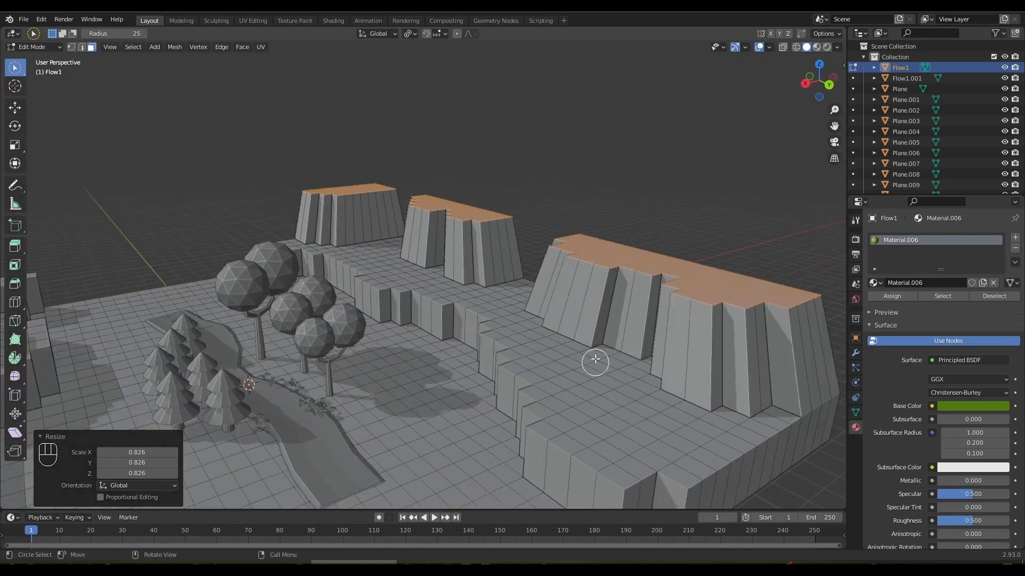
{"action": "left_click", "coordinate": [631, 329]}
{"action": "left_click", "coordinate": [570, 316]}
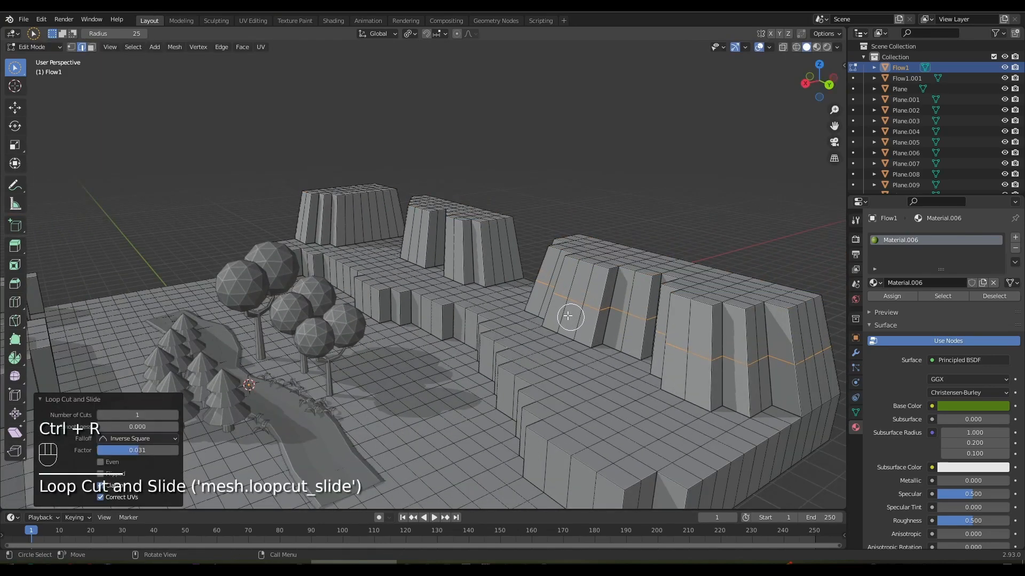
{"action": "left_click", "coordinate": [482, 267]}
{"action": "middle_click_drag", "start_coordinate": [343, 226], "coordinate": [384, 214]}
{"action": "scroll", "coordinate": [274, 237], "scroll_direction": "down", "scroll_amount": 2}
{"action": "key", "text": "ctrl+r"}
{"action": "left_click", "coordinate": [176, 281]}
{"action": "left_click", "coordinate": [177, 282]}
Box-select the raised terrain on both sides of the path with X-ray on, and save the file.
{"action": "middle_click_drag", "start_coordinate": [177, 282], "coordinate": [419, 319]}
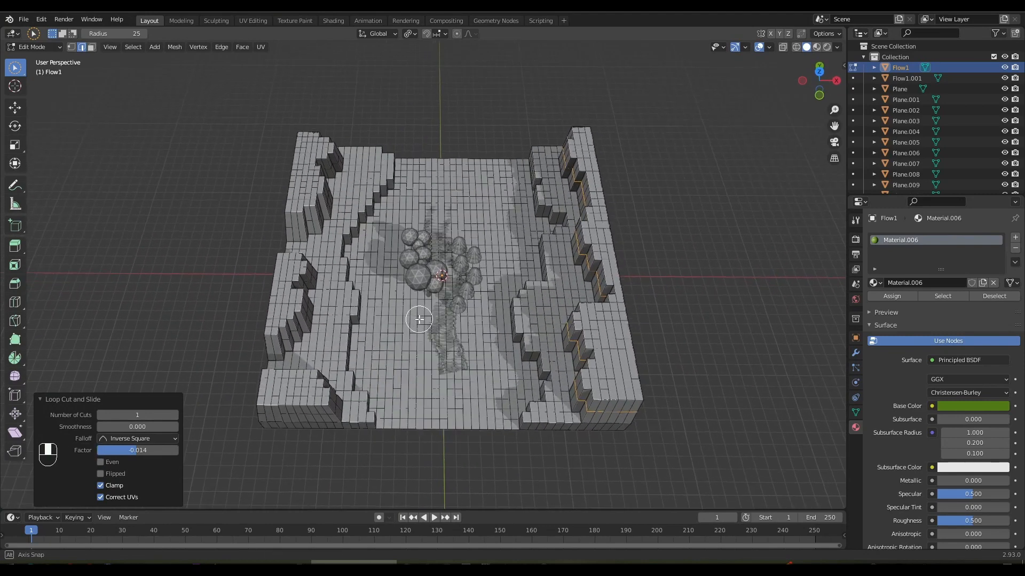
{"action": "scroll", "coordinate": [419, 319], "scroll_direction": "down", "scroll_amount": 2}
{"action": "key", "text": "KP_7"}
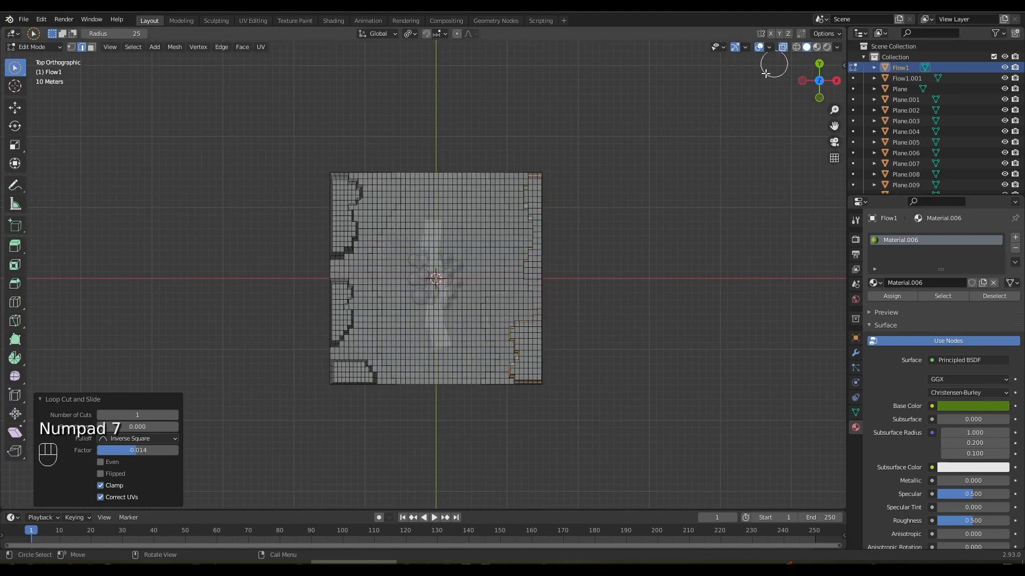
{"action": "left_click_drag", "start_coordinate": [14, 68], "coordinate": [51, 91]}
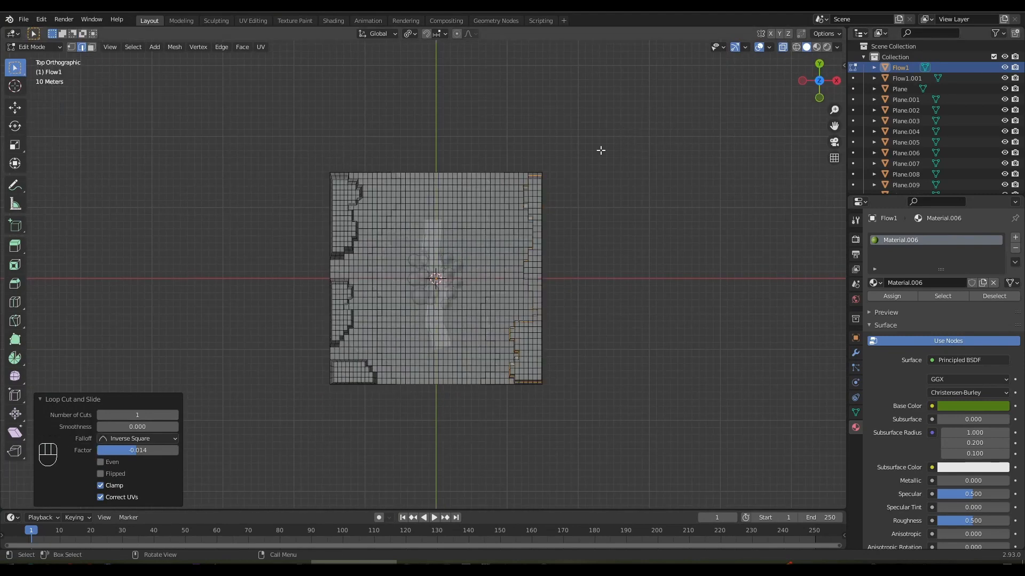
{"action": "left_click_drag", "start_coordinate": [617, 151], "coordinate": [470, 429]}
{"action": "left_click_drag", "start_coordinate": [284, 144], "coordinate": [401, 406], "text": "shift"}
{"action": "middle_click_drag", "start_coordinate": [401, 406], "coordinate": [476, 241]}
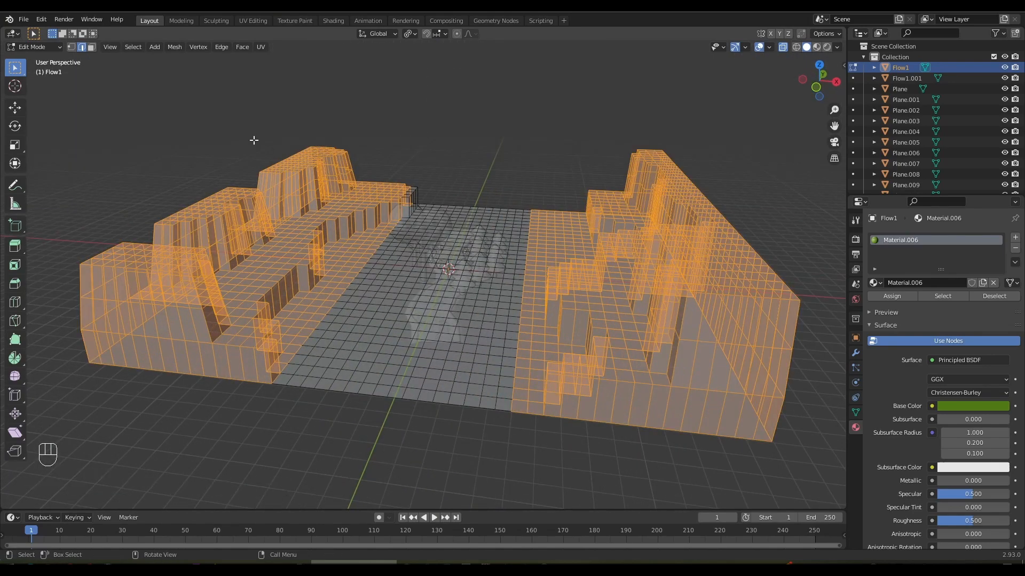
{"action": "middle_click_drag", "start_coordinate": [253, 140], "coordinate": [228, 102]}
{"action": "scroll", "coordinate": [228, 103], "scroll_direction": "up", "scroll_amount": 2}
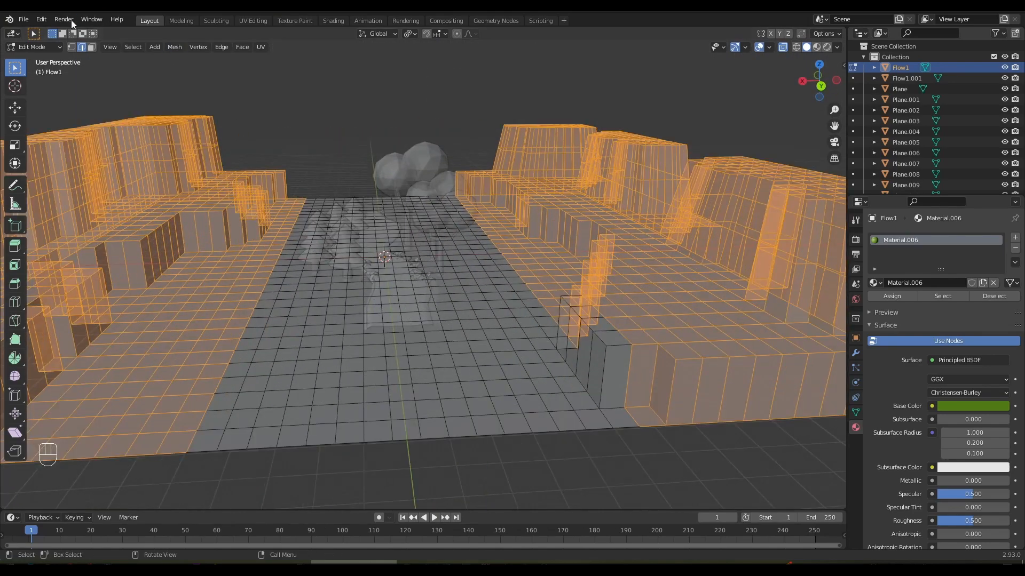
{"action": "left_click", "coordinate": [23, 20]}
{"action": "left_click", "coordinate": [40, 87]}
Randomize the selected terrain by 2.43 m with uniform 0.110 and normal 0.247, then turn X-ray off and clear the selection.
{"action": "left_click", "coordinate": [168, 51]}
{"action": "mouse_move", "coordinate": [182, 60]}
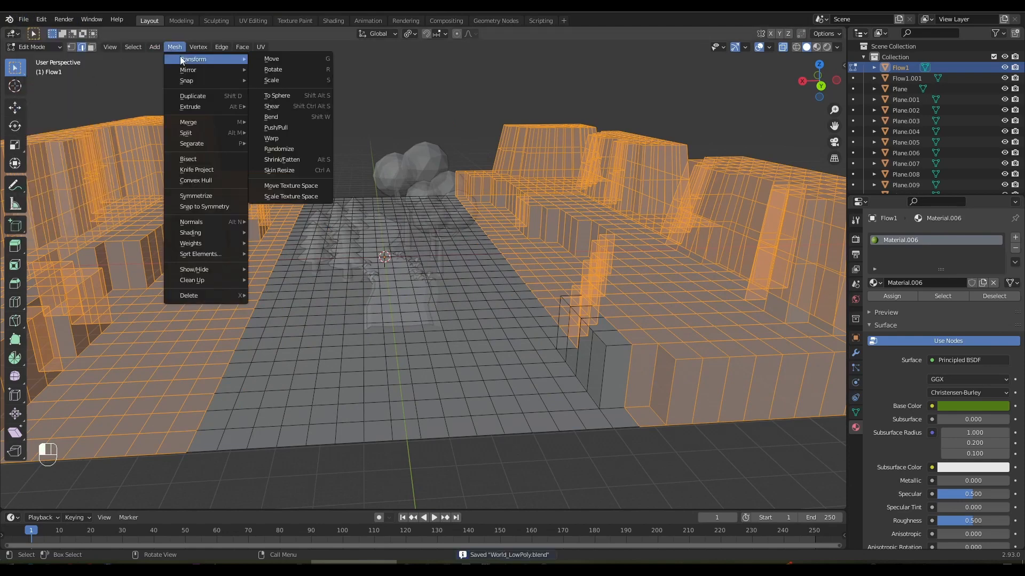
{"action": "left_click", "coordinate": [281, 149]}
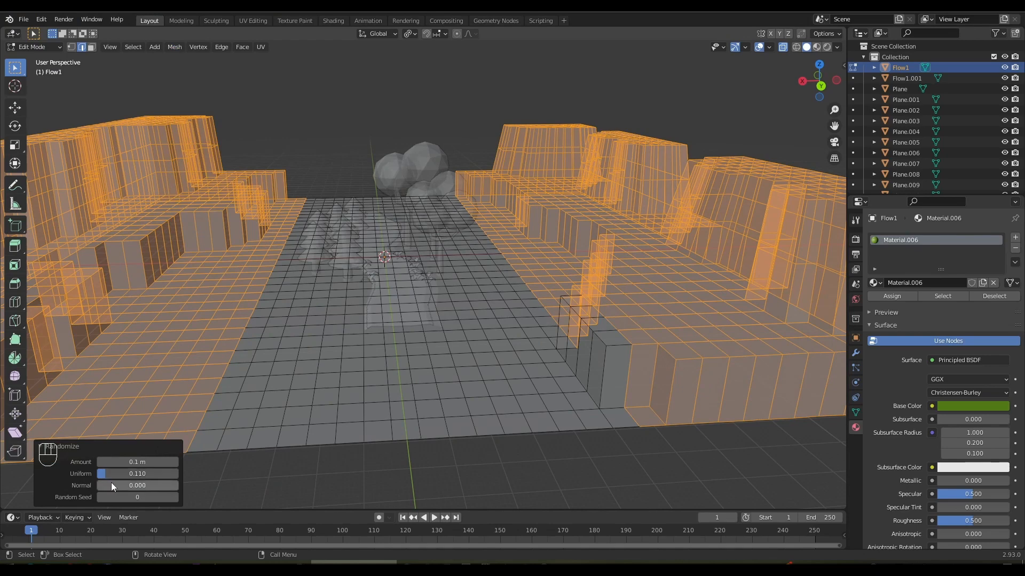
{"action": "left_click_drag", "start_coordinate": [138, 462], "coordinate": [166, 462]}
{"action": "left_click", "coordinate": [782, 49]}
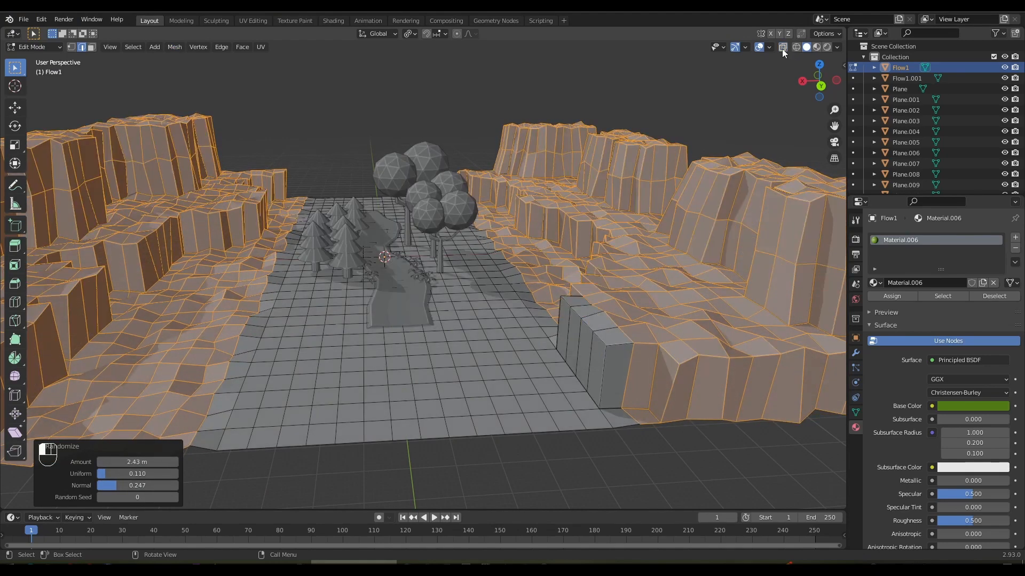
{"action": "left_click", "coordinate": [322, 217]}
Return to Object Mode and examine the terrain's colours in Material Preview before switching back to solid shading.
{"action": "middle_click_drag", "start_coordinate": [322, 217], "coordinate": [375, 118]}
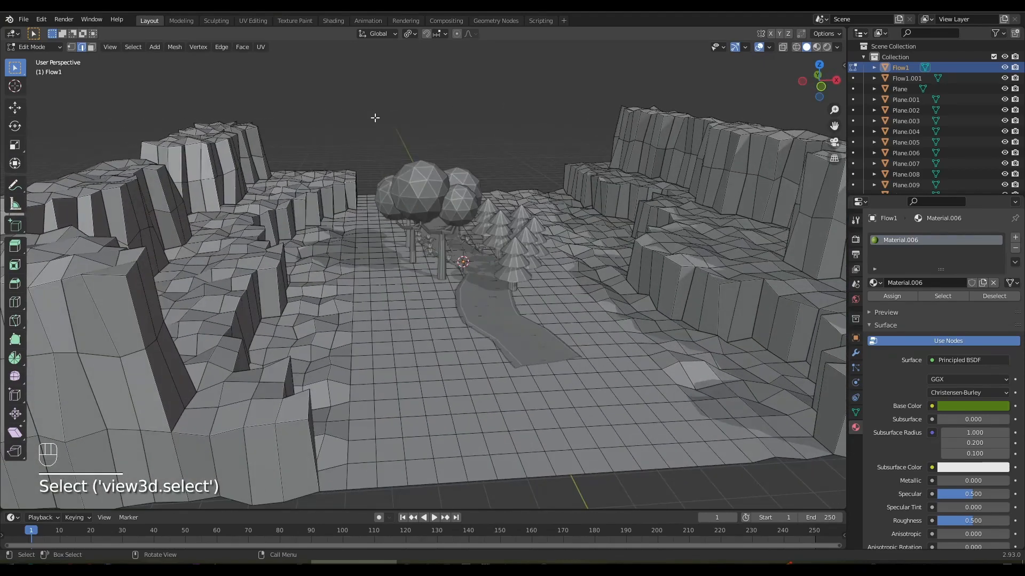
{"action": "key", "text": "Tab"}
{"action": "mouse_move", "coordinate": [478, 160]}
{"action": "middle_mouse_down"}
{"action": "mouse_move", "coordinate": [283, 151]}
{"action": "mouse_move", "coordinate": [447, 243]}
{"action": "mouse_move", "coordinate": [422, 240]}
{"action": "middle_mouse_up"}
{"action": "left_click", "coordinate": [816, 48]}
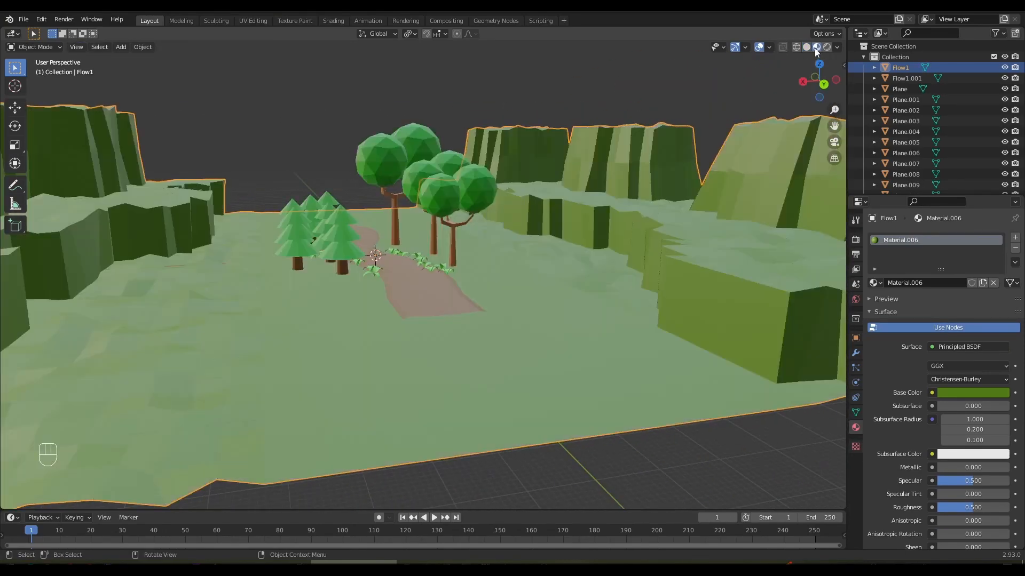
{"action": "mouse_move", "coordinate": [567, 193]}
{"action": "middle_mouse_down"}
{"action": "mouse_move", "coordinate": [530, 198]}
{"action": "mouse_move", "coordinate": [619, 251]}
{"action": "mouse_move", "coordinate": [671, 261]}
{"action": "mouse_move", "coordinate": [557, 267]}
{"action": "middle_mouse_up"}
{"action": "middle_click_drag", "start_coordinate": [551, 319], "coordinate": [555, 304]}
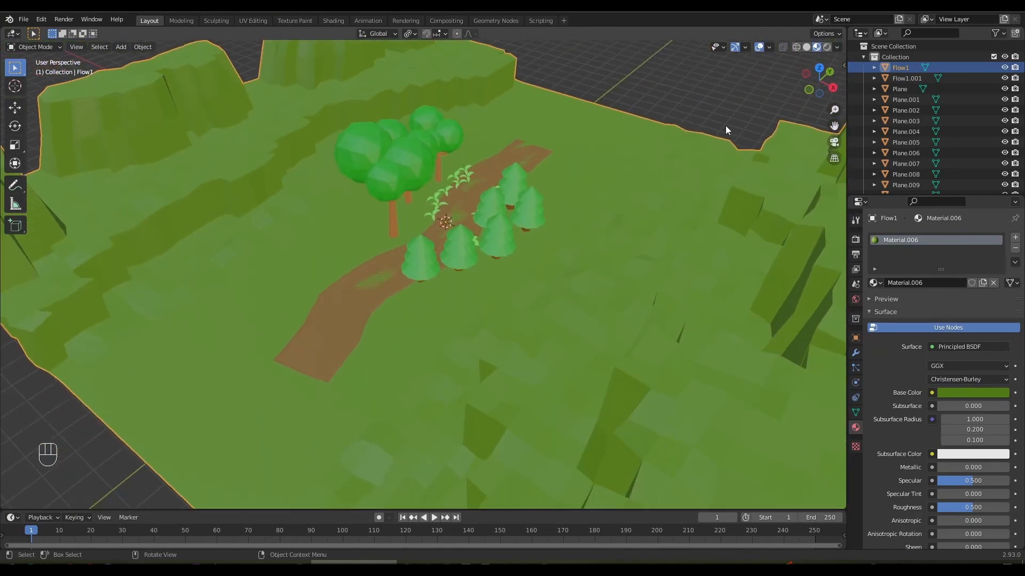
{"action": "left_click", "coordinate": [805, 47]}
Raise the path object about 0.46 m along the Z axis.
{"action": "middle_click_drag", "start_coordinate": [390, 343], "coordinate": [427, 315]}
{"action": "scroll", "coordinate": [424, 320], "scroll_direction": "up", "scroll_amount": 2}
{"action": "left_click", "coordinate": [419, 307]}
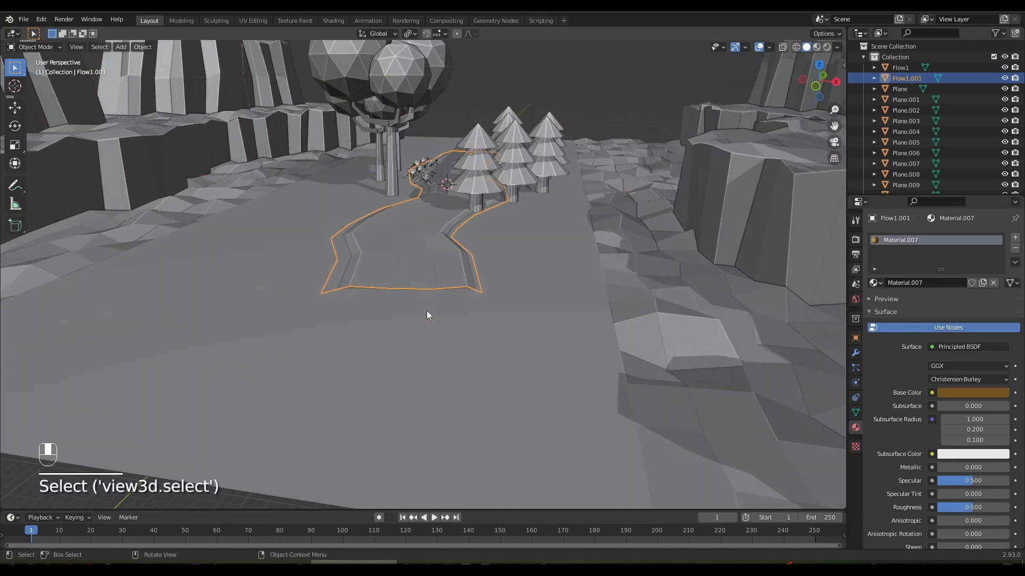
{"action": "key", "text": "g"}
{"action": "key", "text": "z"}
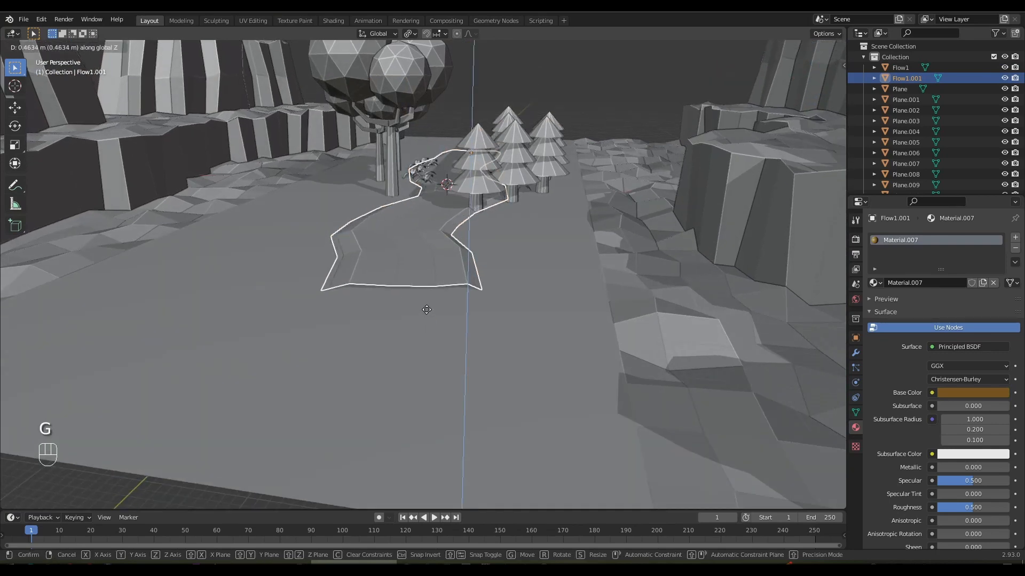
{"action": "left_click", "coordinate": [427, 309]}
Extrude the edges at the path's near end into winding new segments that run past the ground's edge.
{"action": "key", "text": "Tab"}
{"action": "middle_click_drag", "start_coordinate": [425, 309], "coordinate": [422, 329]}
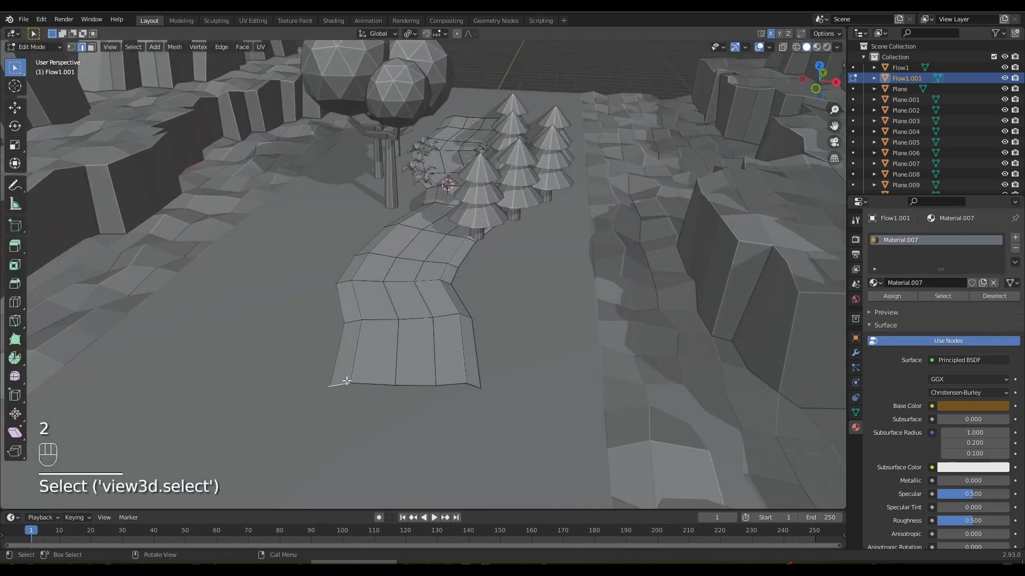
{"action": "left_click", "coordinate": [475, 386], "text": "ctrl"}
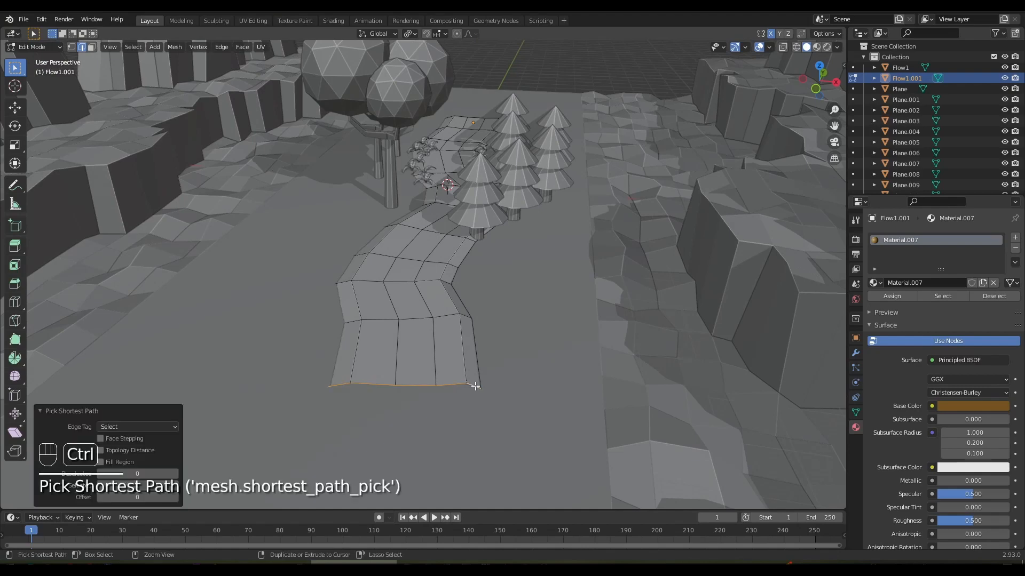
{"action": "key", "text": "KP_7"}
{"action": "scroll", "coordinate": [469, 389], "scroll_direction": "down", "scroll_amount": 2}
{"action": "middle_click_drag", "start_coordinate": [458, 424], "coordinate": [458, 341], "text": "shift"}
{"action": "scroll", "coordinate": [458, 342], "scroll_direction": "up", "scroll_amount": 2}
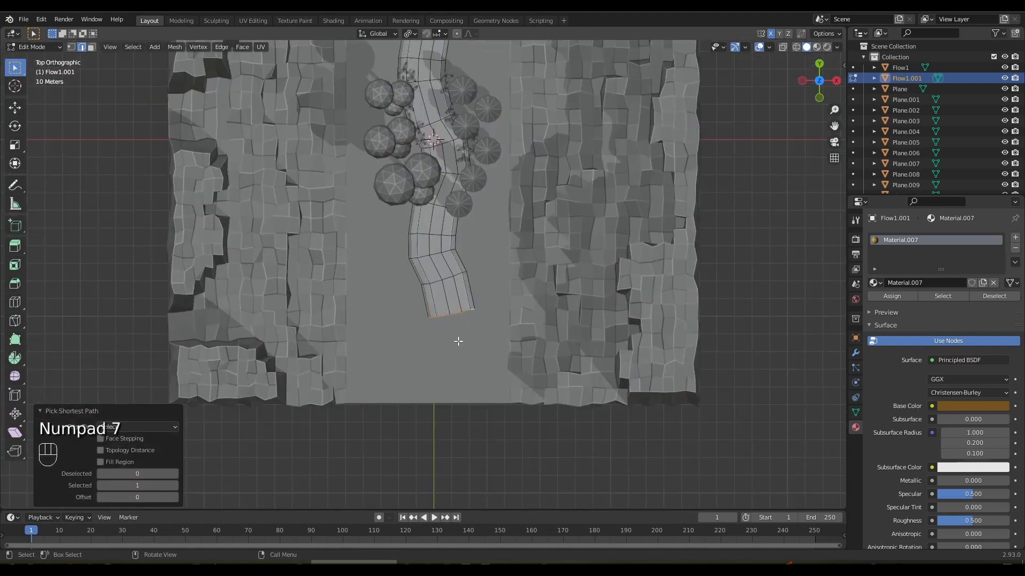
{"action": "right_click", "coordinate": [443, 385], "text": "ctrl"}
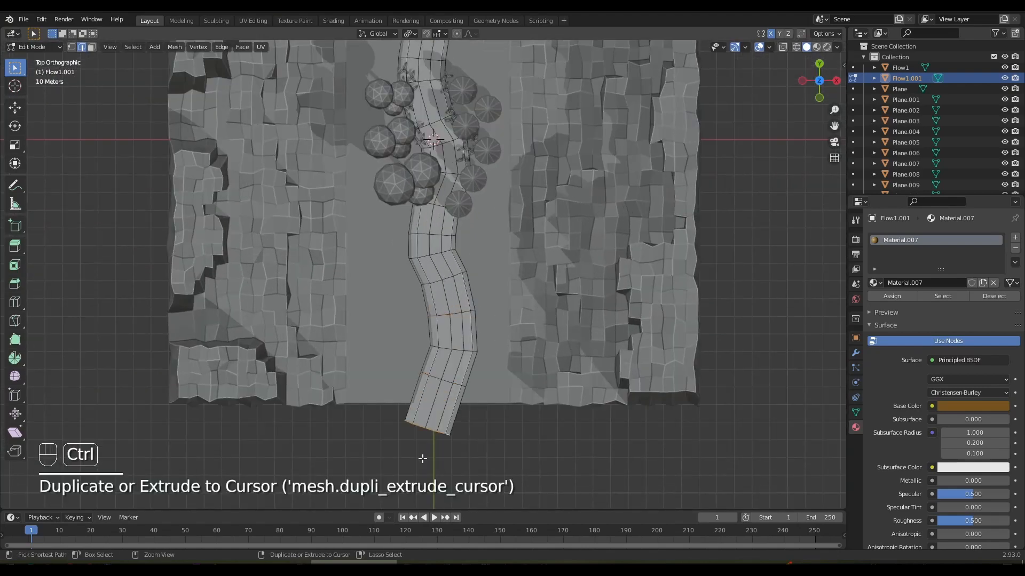
Select the edges at the path's far end and extrude them into bending segments that run past the ground's edge.
{"action": "middle_click_drag", "start_coordinate": [517, 335], "coordinate": [265, 258]}
{"action": "middle_click_drag", "start_coordinate": [446, 347], "coordinate": [497, 192], "text": "shift"}
{"action": "scroll", "coordinate": [496, 192], "scroll_direction": "up", "scroll_amount": 4}
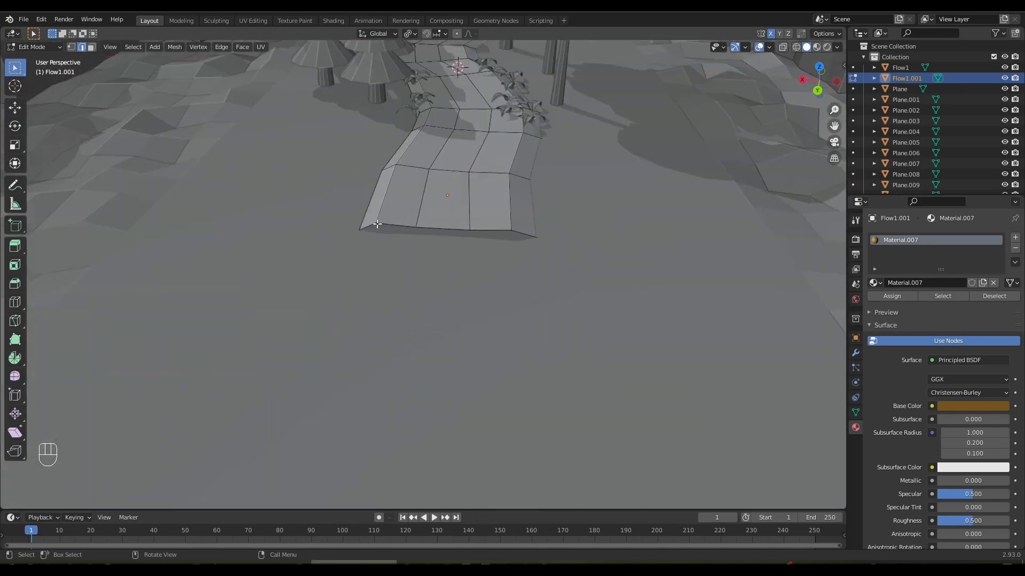
{"action": "left_click", "coordinate": [524, 236], "text": "ctrl"}
{"action": "key", "text": "KP_7"}
{"action": "scroll", "coordinate": [523, 238], "scroll_direction": "down", "scroll_amount": 5}
{"action": "middle_click_drag", "start_coordinate": [523, 238], "coordinate": [524, 325], "text": "shift"}
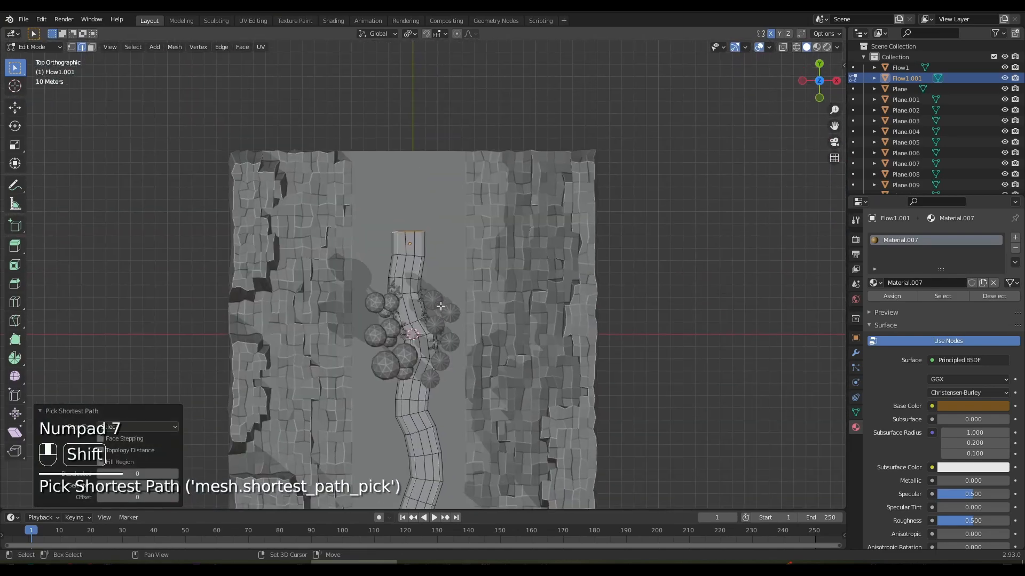
{"action": "scroll", "coordinate": [403, 170], "scroll_direction": "up", "scroll_amount": 3}
{"action": "right_click", "coordinate": [383, 163], "text": "ctrl"}
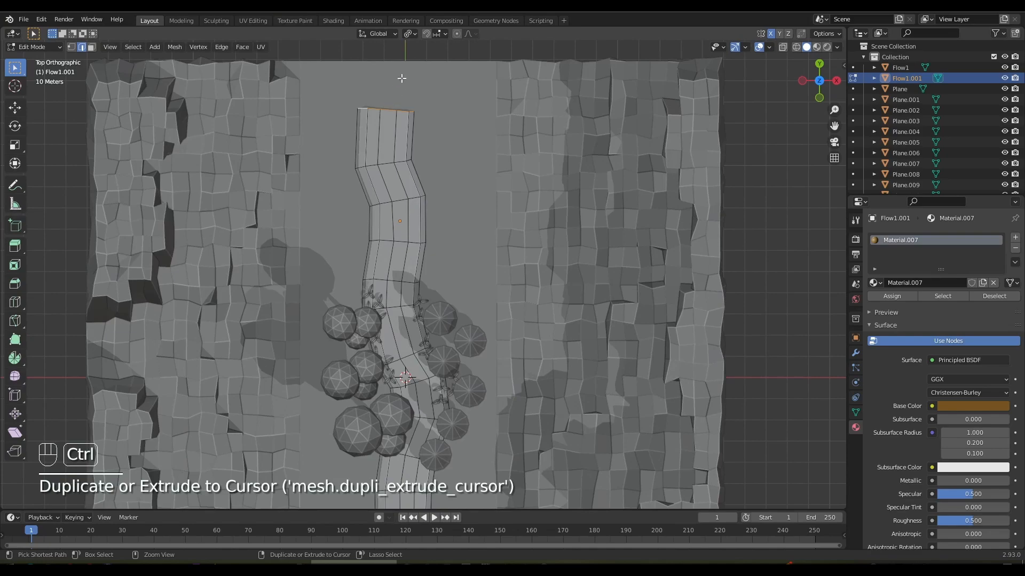
{"action": "middle_click_drag", "start_coordinate": [434, 80], "coordinate": [417, 196], "text": "shift"}
{"action": "middle_click_drag", "start_coordinate": [453, 108], "coordinate": [470, 236]}
{"action": "key", "text": "KP_7"}
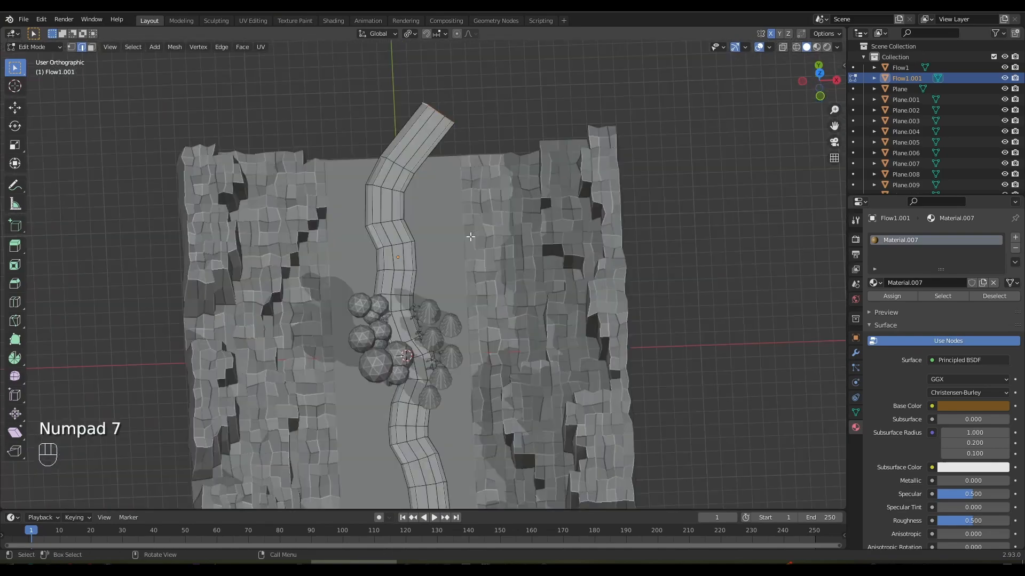
{"action": "scroll", "coordinate": [452, 212], "scroll_direction": "up", "scroll_amount": 4}
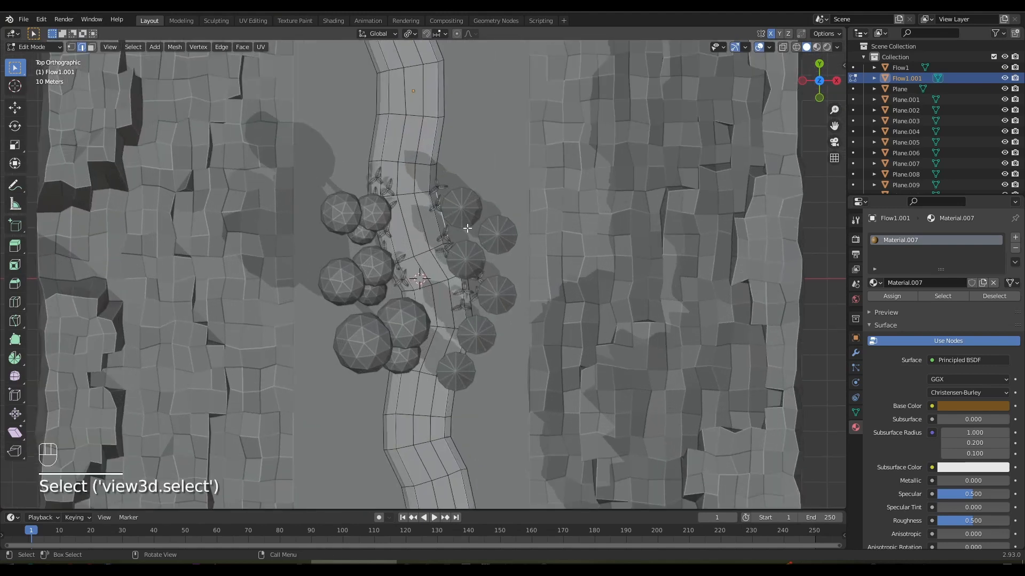
Return to Object Mode and duplicate the farthest conifer across the path, about -46.97 m in X and 23.27 m in Y.
{"action": "key", "text": "Tab"}
{"action": "left_click", "coordinate": [472, 223]}
{"action": "middle_click_drag", "start_coordinate": [473, 223], "coordinate": [458, 303], "text": "shift"}
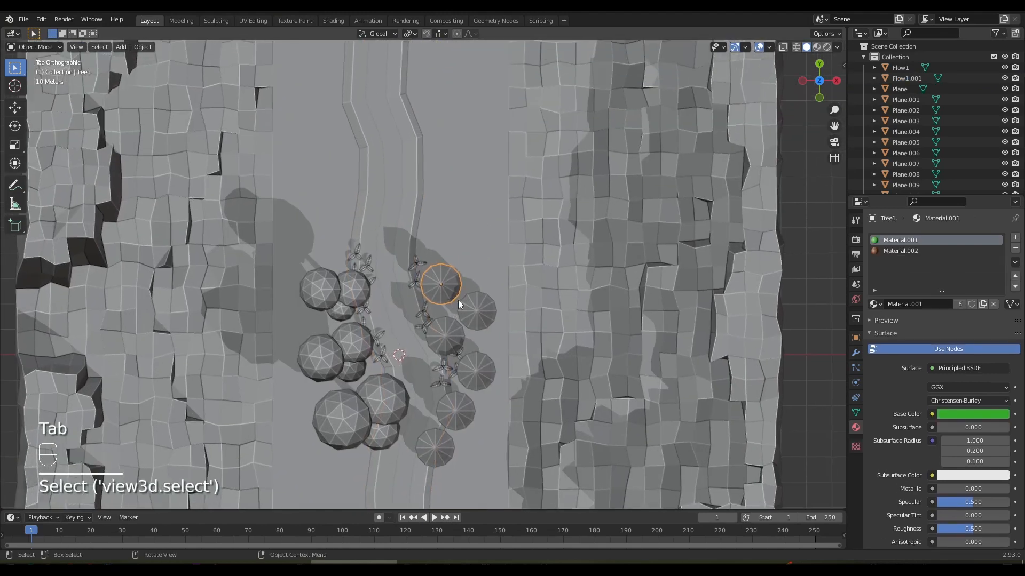
{"action": "key", "text": "shift+d"}
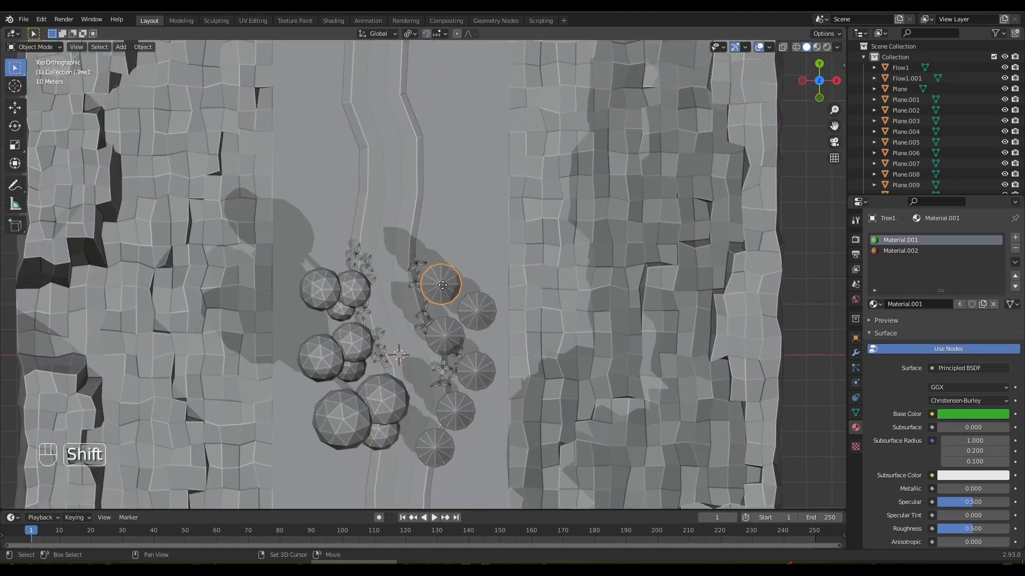
{"action": "left_click", "coordinate": [347, 235]}
{"action": "middle_click_drag", "start_coordinate": [350, 210], "coordinate": [372, 296], "text": "shift"}
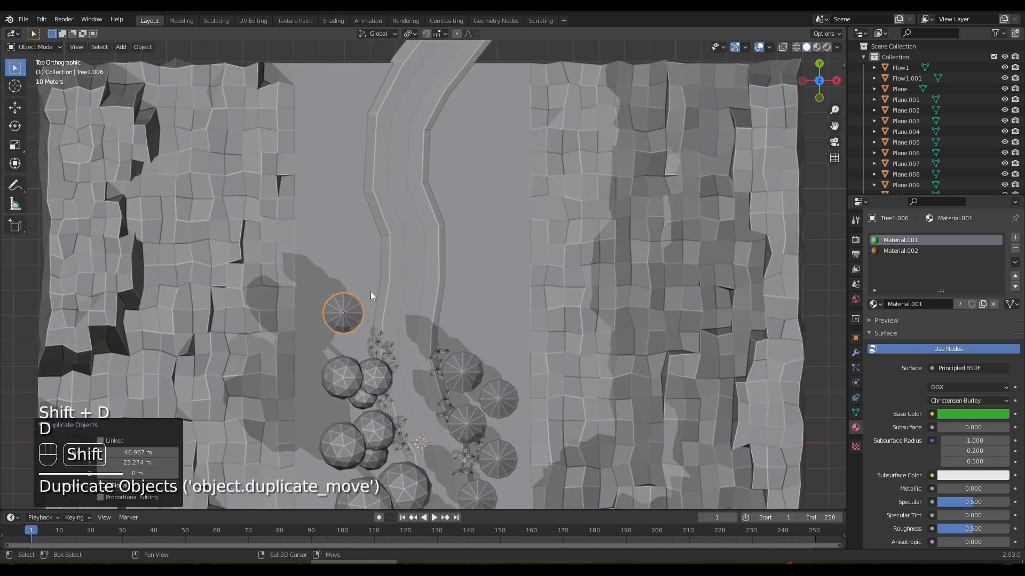
Add three more conifer copies along the same side of the path toward its far end, enlarging them.
{"action": "left_click", "coordinate": [402, 265]}
{"action": "key", "text": "s"}
{"action": "left_click", "coordinate": [395, 256]}
{"action": "key", "text": "shift+d"}
{"action": "left_click", "coordinate": [359, 231]}
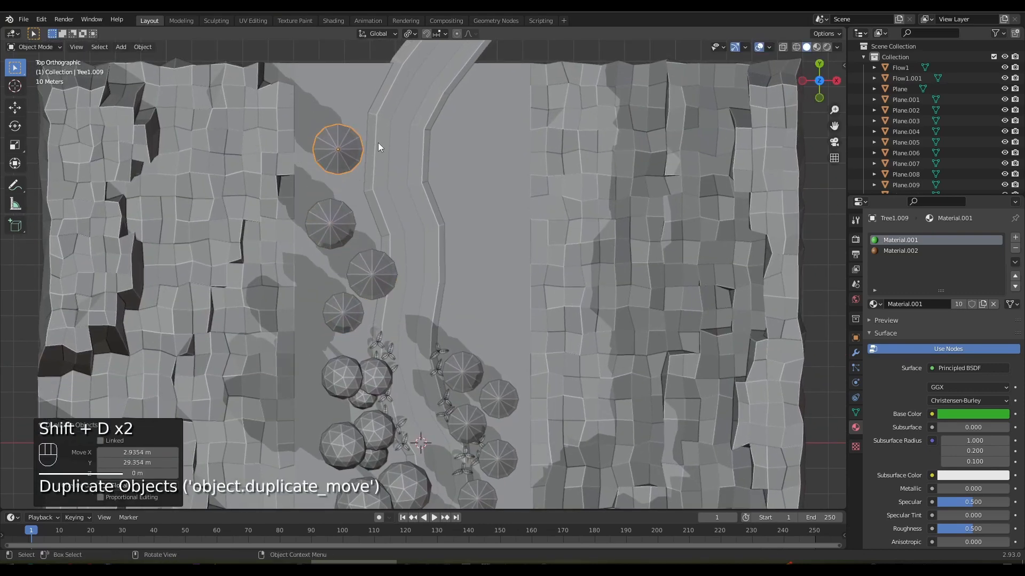
Place another conifer copy near the ground's far edge, scale it by about 1.312 and adjust its position.
{"action": "left_click", "coordinate": [331, 111]}
{"action": "key", "text": "s"}
{"action": "left_click", "coordinate": [340, 120]}
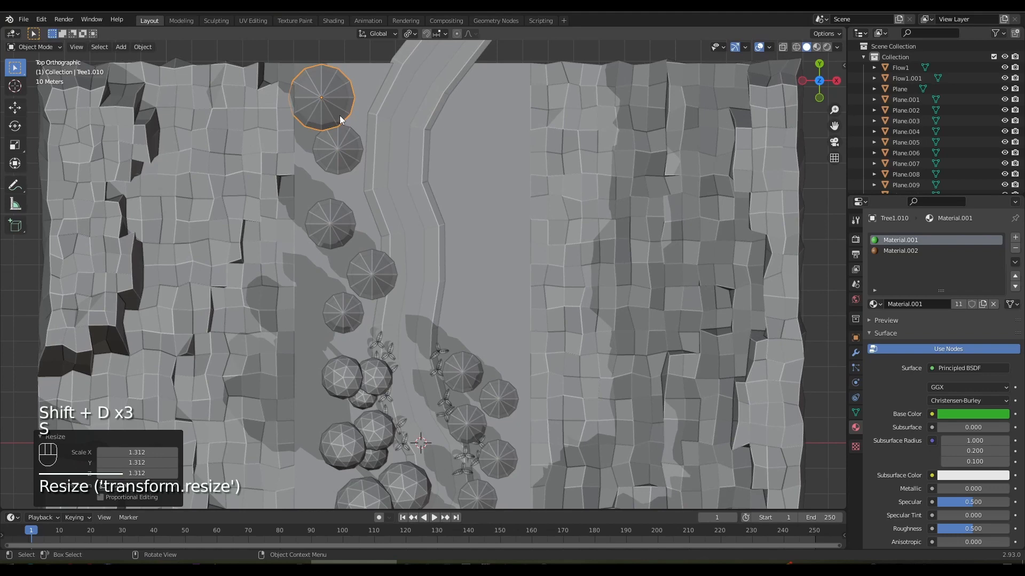
{"action": "key", "text": "g"}
{"action": "left_click", "coordinate": [360, 144]}
Duplicate the farthest round-crowned tree onto the opposite side of the path and scale the copy by about 1.267.
{"action": "middle_click_drag", "start_coordinate": [400, 354], "coordinate": [395, 297], "text": "shift"}
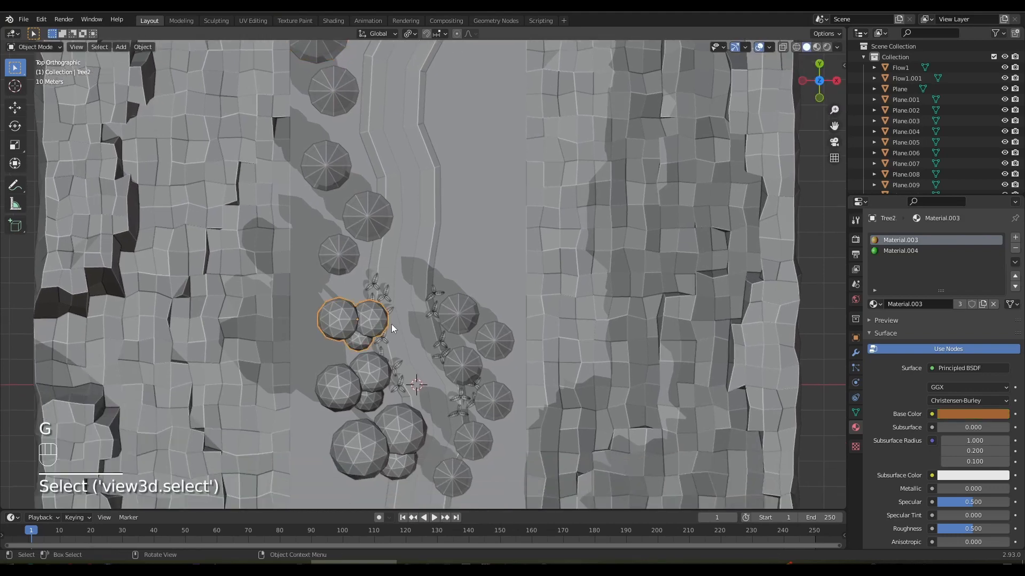
{"action": "key", "text": "shift+d"}
{"action": "left_click", "coordinate": [507, 252]}
{"action": "key", "text": "s"}
{"action": "left_click", "coordinate": [521, 248]}
{"action": "middle_click_drag", "start_coordinate": [520, 248], "coordinate": [464, 336], "text": "shift"}
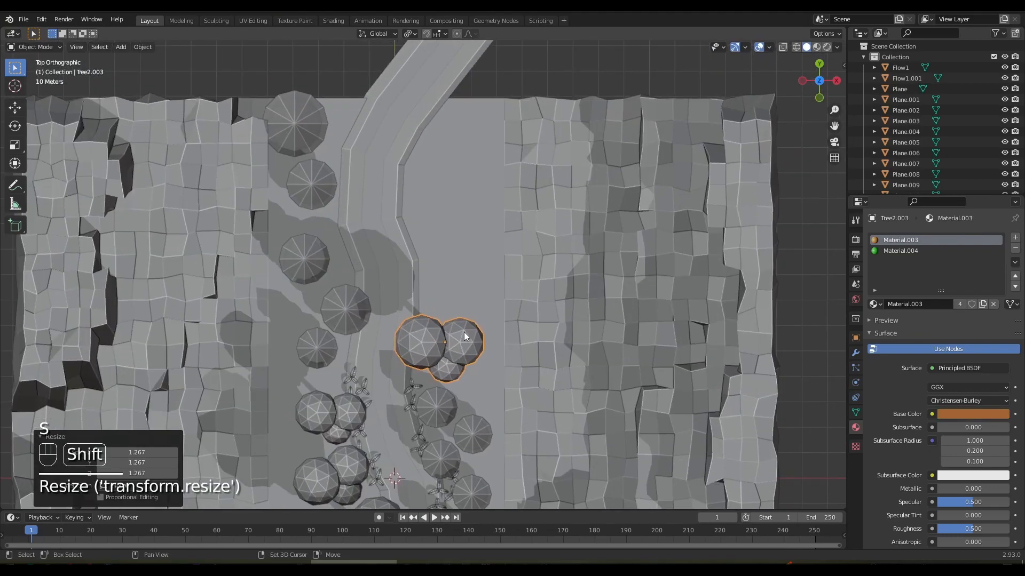
Duplicate the enlarged round-crowned tree farther along the path, rotate the copy about -142° and nudge it into place.
{"action": "key", "text": "shift+d"}
{"action": "left_click", "coordinate": [470, 267]}
{"action": "key", "text": "r"}
{"action": "left_click", "coordinate": [467, 270]}
{"action": "key", "text": "g"}
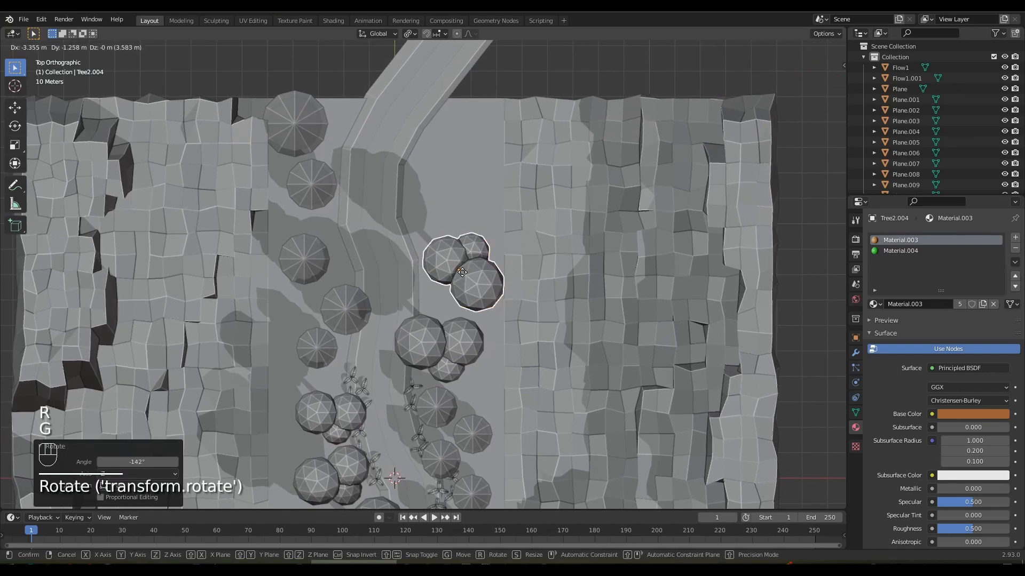
{"action": "left_click", "coordinate": [459, 277]}
Duplicate that tree about 32.9 m along Y, rotate and enlarge the copy, and shift it about -3.35 m in X and 6.92 m in Y.
{"action": "key", "text": "shift+d"}
{"action": "left_click", "coordinate": [461, 209]}
{"action": "key", "text": "r"}
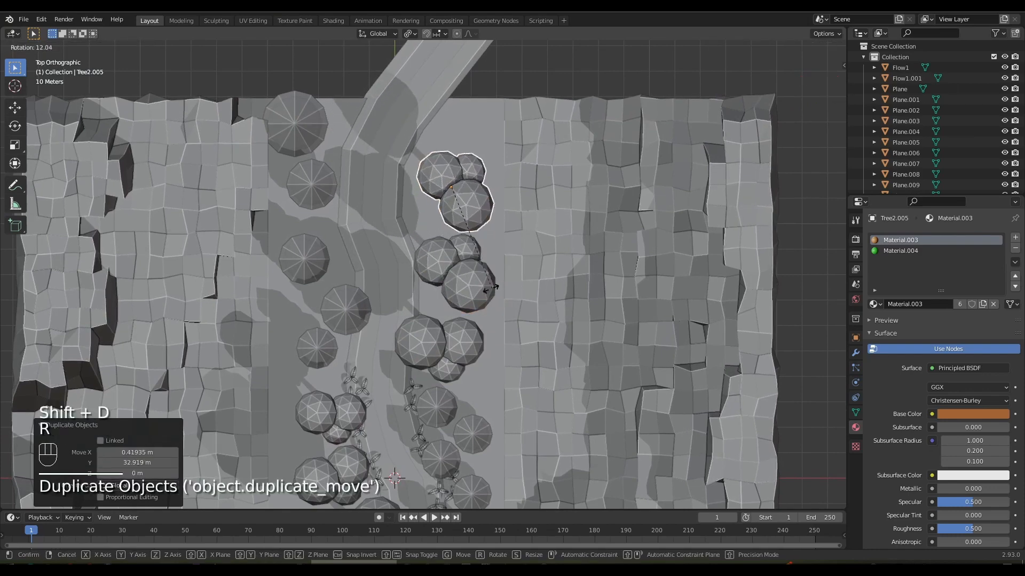
{"action": "left_click", "coordinate": [323, 303]}
{"action": "left_click", "coordinate": [545, 336]}
{"action": "key", "text": "g"}
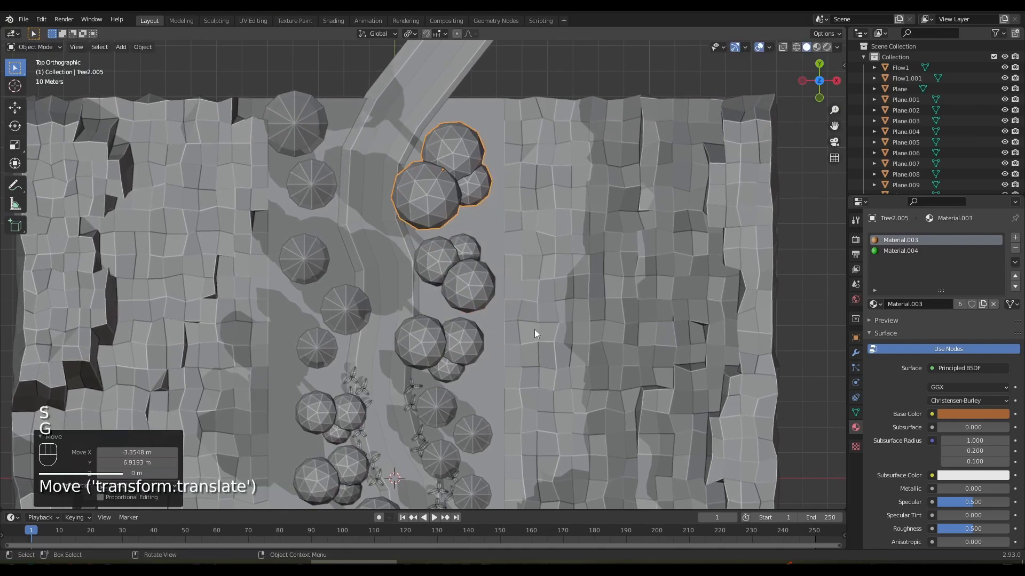
Duplicate the tree about 18.45 m in X and 28.31 m in Y, rotate it about -49.1° and adjust its position beside the path.
{"action": "key", "text": "shift+d"}
{"action": "left_click", "coordinate": [508, 322]}
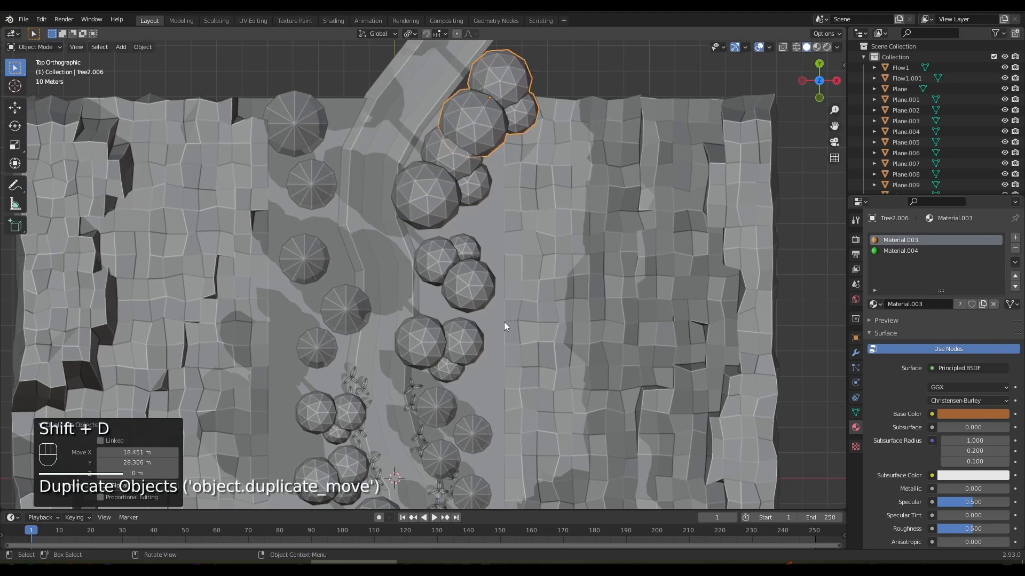
{"action": "key", "text": "r"}
{"action": "left_click", "coordinate": [650, 302]}
{"action": "key", "text": "g"}
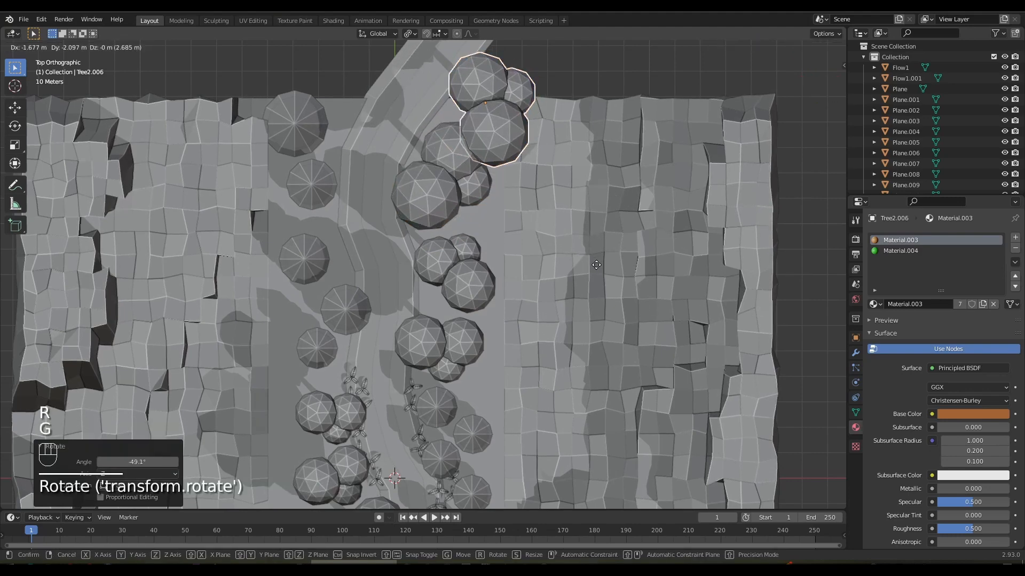
{"action": "left_click", "coordinate": [596, 264]}
Duplicate the nearest conifer onto the opposite side of the path, scale the copy by about 1.560 and reposition it.
{"action": "middle_click_drag", "start_coordinate": [559, 353], "coordinate": [607, 74], "text": "shift"}
{"action": "scroll", "coordinate": [527, 206], "scroll_direction": "down", "scroll_amount": 2}
{"action": "middle_click_drag", "start_coordinate": [501, 296], "coordinate": [500, 254], "text": "shift"}
{"action": "left_click", "coordinate": [463, 249]}
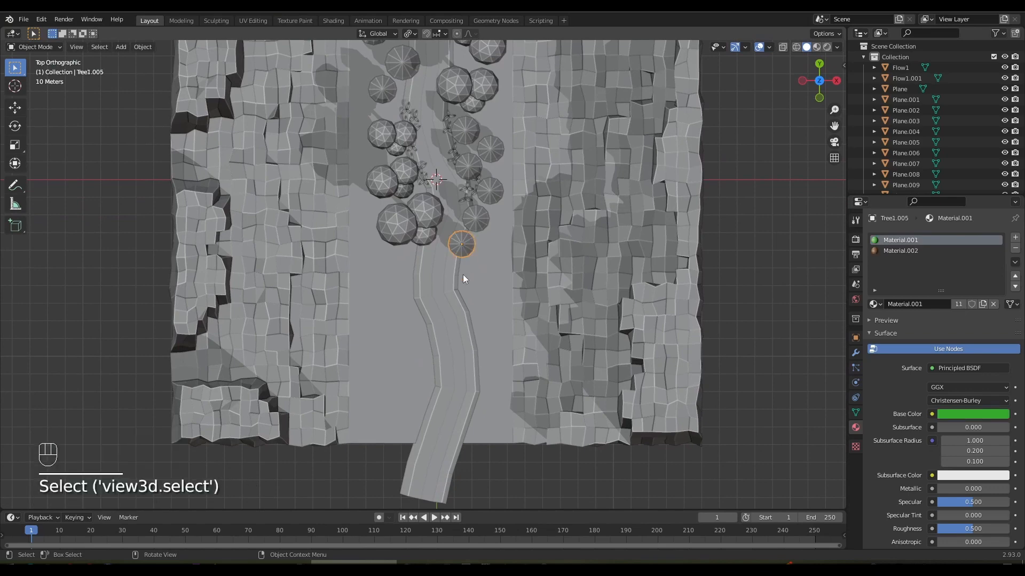
{"action": "scroll", "coordinate": [463, 276], "scroll_direction": "up", "scroll_amount": 1}
{"action": "key", "text": "shift+d"}
{"action": "key", "text": "s"}
{"action": "left_click", "coordinate": [391, 313]}
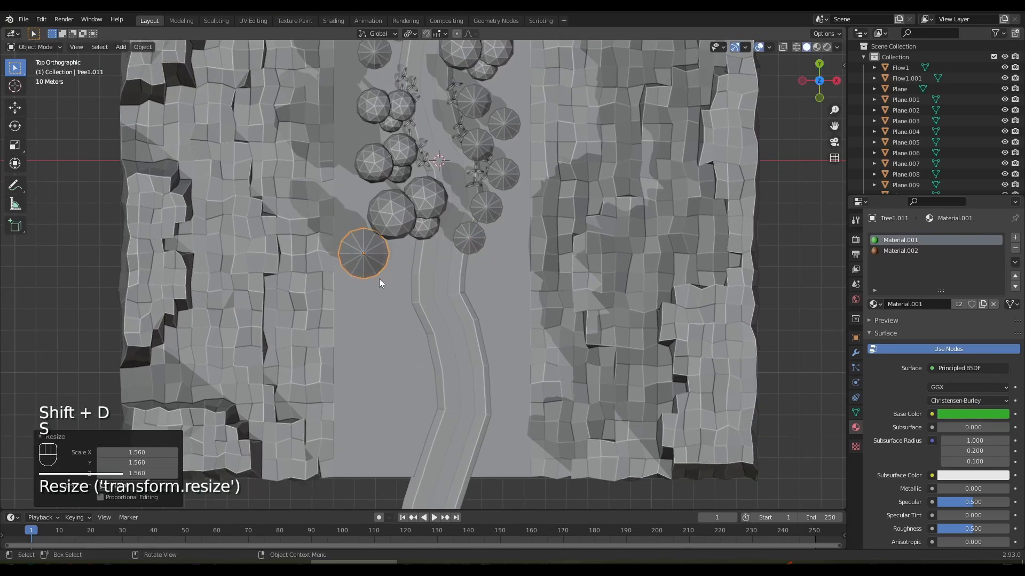
{"action": "key", "text": "g"}
{"action": "left_click", "coordinate": [375, 287]}
Add four more conifer copies toward the path's near end, varying their sizes and scaling the last by about 1.374.
{"action": "key", "text": "shift+d"}
{"action": "left_click", "coordinate": [400, 348]}
{"action": "key", "text": "shift+d"}
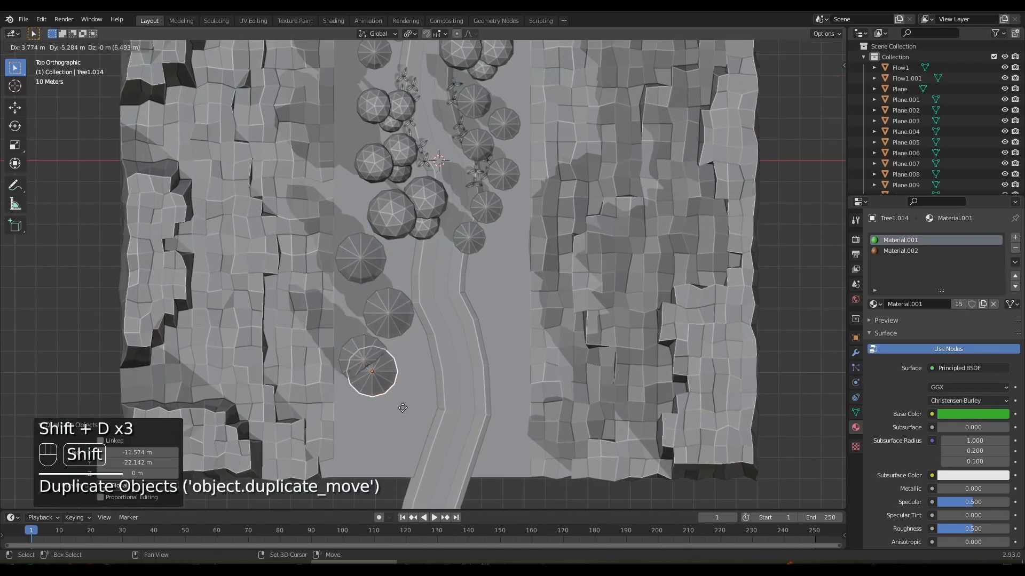
{"action": "left_click", "coordinate": [406, 436]}
{"action": "key", "text": "s"}
{"action": "left_click", "coordinate": [420, 450]}
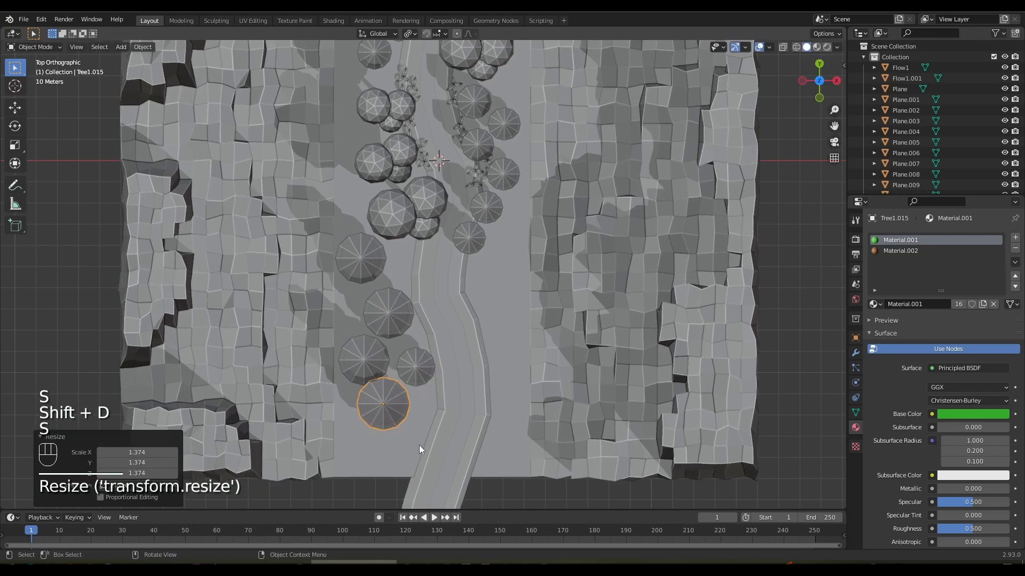
{"action": "key", "text": "g"}
{"action": "left_click", "coordinate": [420, 419]}
Duplicate the nearest round-crowned tree to the ground's near edge, rotate it and scale it by about 1.381.
{"action": "left_click", "coordinate": [395, 206], "text": "shift"}
{"action": "key", "text": "shift+d"}
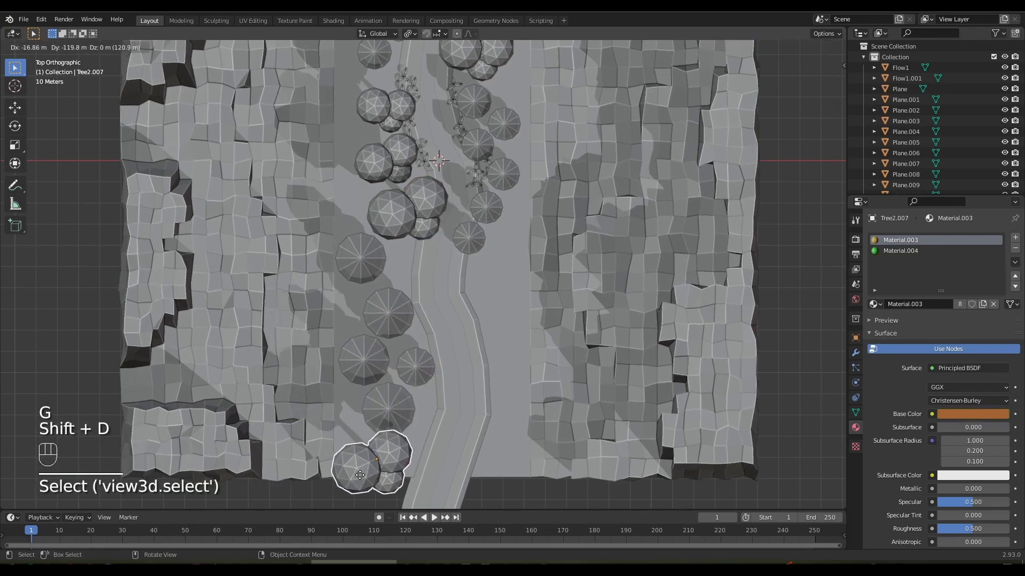
{"action": "left_click", "coordinate": [404, 459]}
{"action": "key", "text": "r"}
{"action": "left_click", "coordinate": [416, 494]}
{"action": "key", "text": "s"}
{"action": "left_click", "coordinate": [444, 483]}
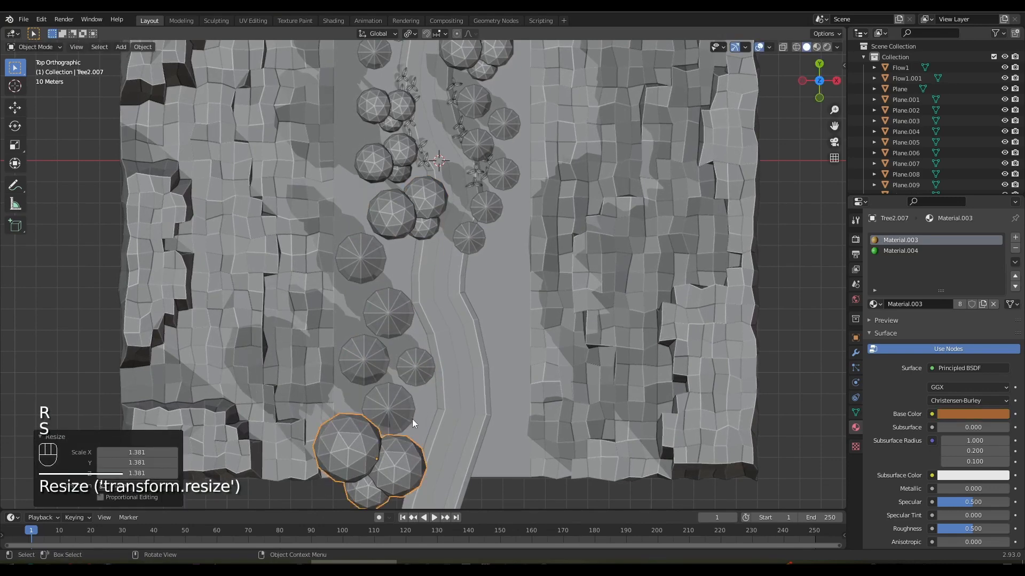
Duplicate the large near-edge tree onto the opposite side of the path beside the last conifer and scale it by about 0.828.
{"action": "left_click", "coordinate": [429, 388]}
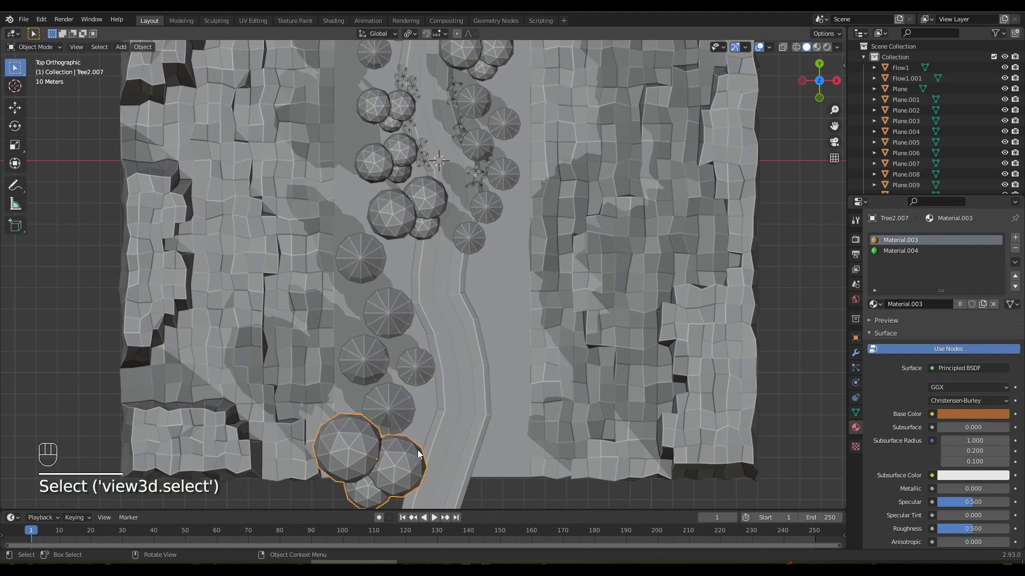
{"action": "key", "text": "shift+d"}
{"action": "left_click", "coordinate": [551, 283]}
{"action": "key", "text": "s"}
{"action": "left_click", "coordinate": [543, 334]}
Place another copy of that tree nearer the path's near end, scale it by about 1.042, reposition it and rotate it, finishing with about -18.6°.
{"action": "key", "text": "shift+d"}
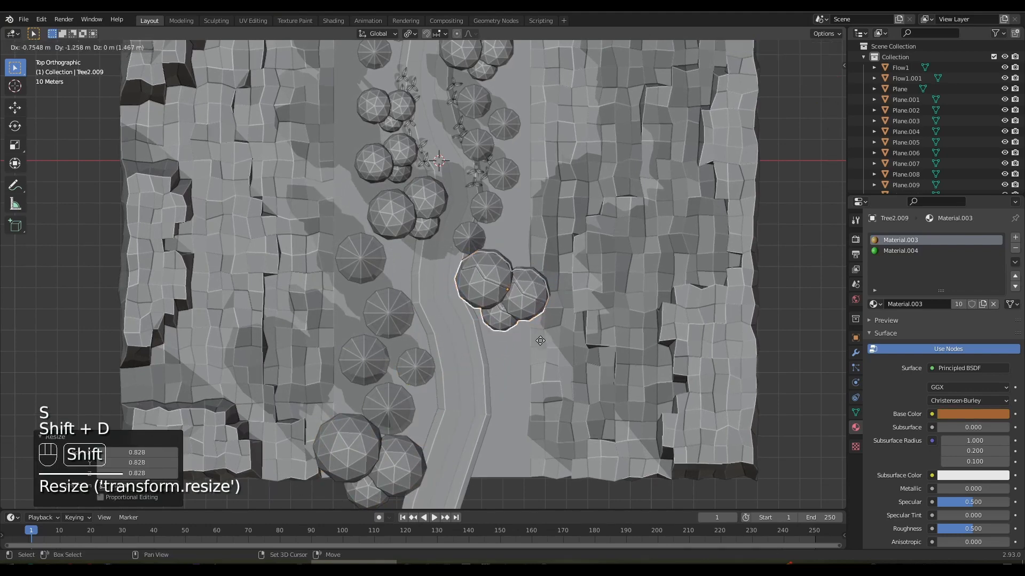
{"action": "left_click", "coordinate": [542, 396]}
{"action": "key", "text": "s"}
{"action": "left_click", "coordinate": [539, 400]}
{"action": "key", "text": "r"}
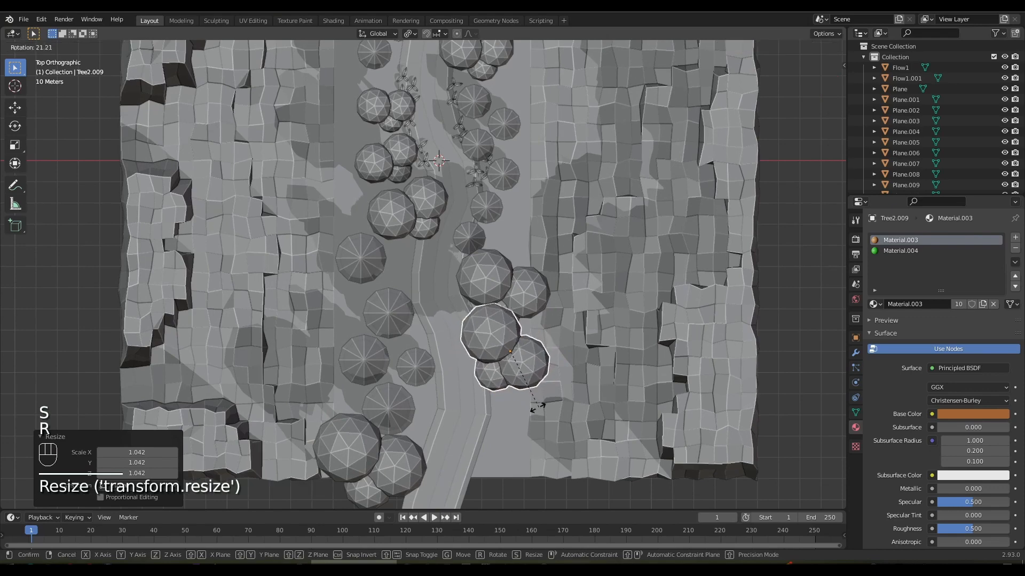
{"action": "left_click", "coordinate": [370, 344]}
{"action": "key", "text": "g"}
{"action": "left_click", "coordinate": [371, 367]}
{"action": "key", "text": "r"}
{"action": "left_click", "coordinate": [556, 410]}
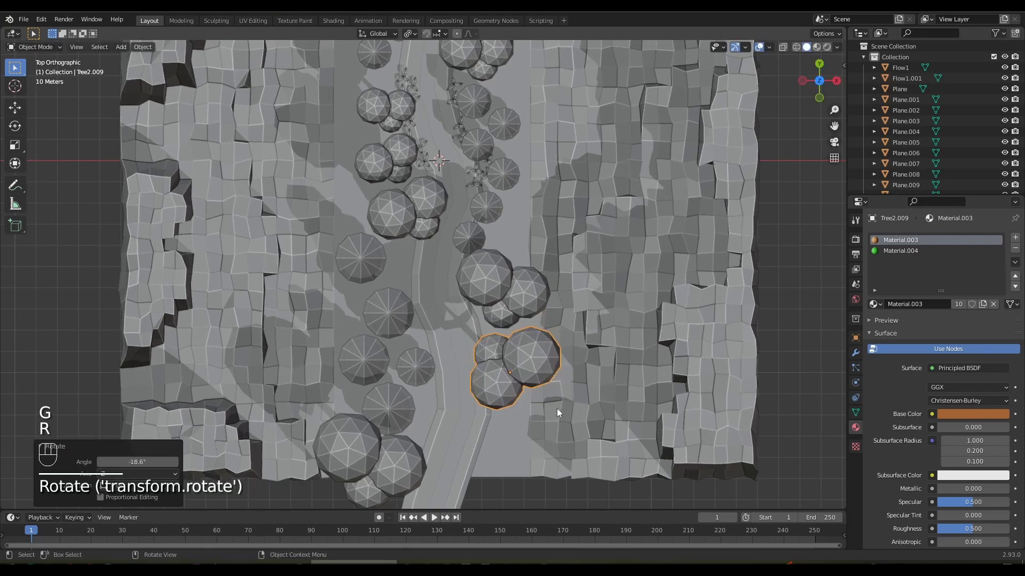
Duplicate the rotated tree about -1.26 m in X and -43.53 m in Y, then restore the regular selection tool.
{"action": "key", "text": "shift+d"}
{"action": "left_click", "coordinate": [532, 498]}
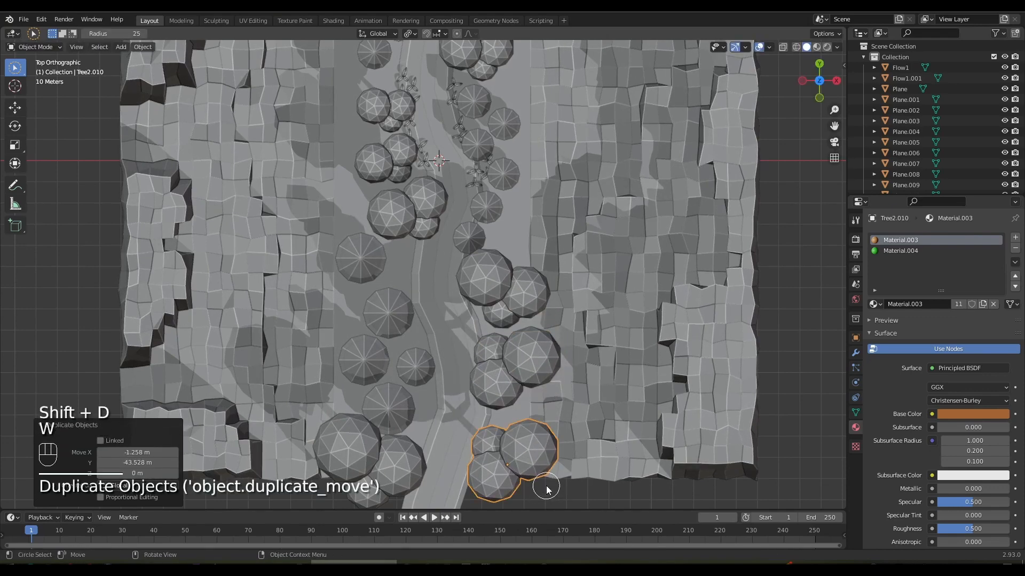
{"action": "middle_click_drag", "start_coordinate": [347, 238], "coordinate": [218, 126]}
{"action": "left_click", "coordinate": [34, 68]}
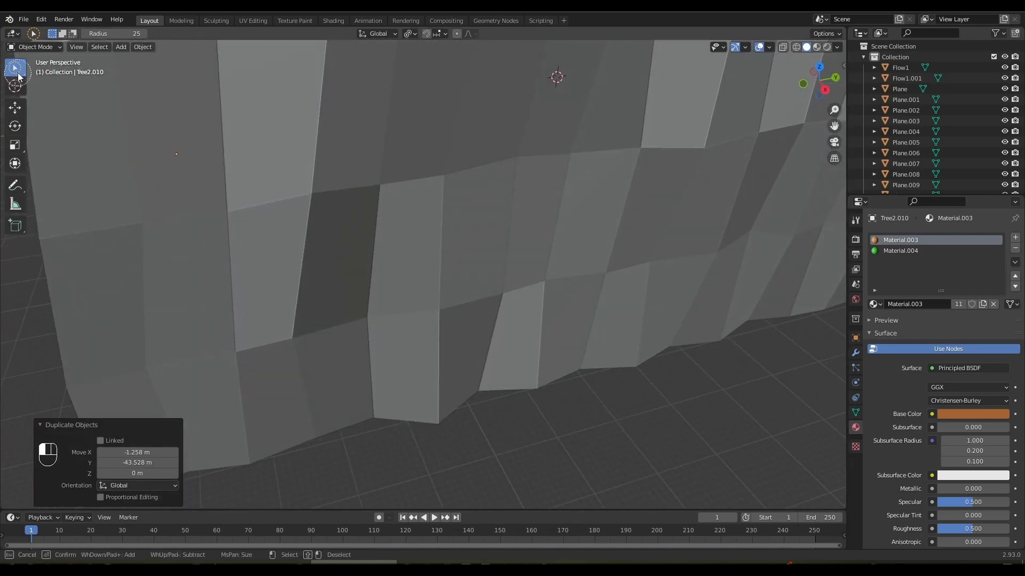
{"action": "left_click_drag", "start_coordinate": [17, 68], "coordinate": [26, 75]}
{"action": "left_click", "coordinate": [54, 74]}
Save the scene file and display the whole valley in Material Preview shading.
{"action": "scroll", "coordinate": [377, 181], "scroll_direction": "down", "scroll_amount": 6}
{"action": "middle_click_drag", "start_coordinate": [419, 184], "coordinate": [78, 230]}
{"action": "scroll", "coordinate": [370, 174], "scroll_direction": "up", "scroll_amount": 4}
{"action": "key", "text": "ctrl+s"}
{"action": "middle_click_drag", "start_coordinate": [235, 195], "coordinate": [257, 267], "text": "shift"}
{"action": "mouse_move", "coordinate": [323, 270]}
{"action": "middle_mouse_down"}
{"action": "mouse_move", "coordinate": [335, 312]}
{"action": "mouse_move", "coordinate": [336, 303]}
{"action": "middle_mouse_up"}
{"action": "left_click", "coordinate": [816, 47]}
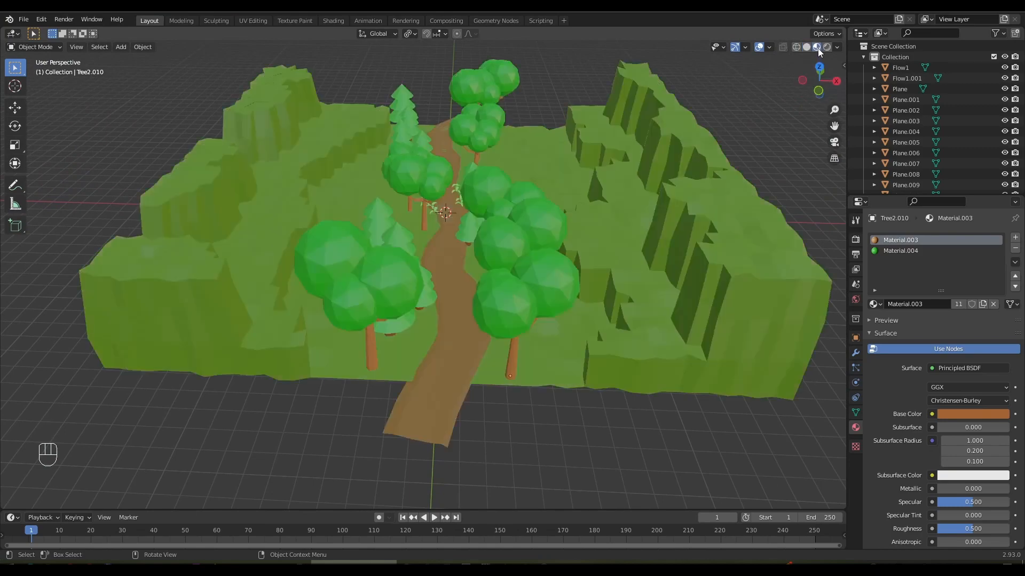
Examine the trees and plants along the path from eye level and from above in Material Preview.
{"action": "scroll", "coordinate": [595, 190], "scroll_direction": "up", "scroll_amount": 3}
{"action": "mouse_move", "coordinate": [594, 190]}
{"action": "middle_mouse_down"}
{"action": "mouse_move", "coordinate": [599, 158]}
{"action": "mouse_move", "coordinate": [581, 151]}
{"action": "mouse_move", "coordinate": [366, 144]}
{"action": "mouse_move", "coordinate": [395, 135]}
{"action": "middle_mouse_up"}
{"action": "right_click", "coordinate": [455, 239]}
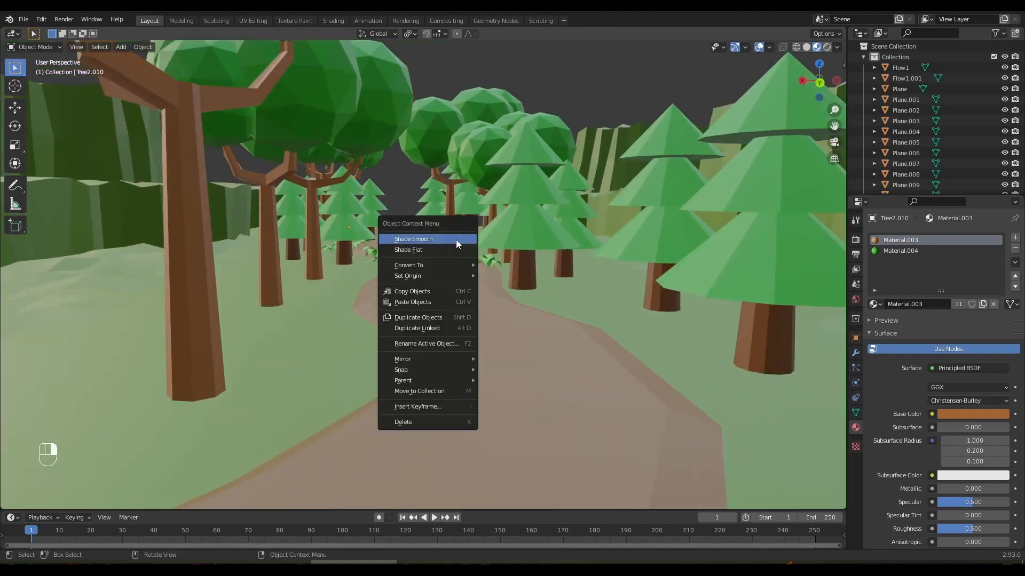
{"action": "middle_click_drag", "start_coordinate": [544, 97], "coordinate": [488, 119]}
{"action": "scroll", "coordinate": [446, 162], "scroll_direction": "down", "scroll_amount": 1}
{"action": "scroll", "coordinate": [486, 133], "scroll_direction": "down", "scroll_amount": 2}
{"action": "middle_click_drag", "start_coordinate": [481, 163], "coordinate": [486, 219]}
{"action": "scroll", "coordinate": [468, 146], "scroll_direction": "up", "scroll_amount": 1}
{"action": "scroll", "coordinate": [468, 232], "scroll_direction": "up", "scroll_amount": 3}
{"action": "scroll", "coordinate": [467, 229], "scroll_direction": "up", "scroll_amount": 3}
{"action": "scroll", "coordinate": [511, 214], "scroll_direction": "down", "scroll_amount": 1}
Switch to Rendered shading and add a Sun light to the scene.
{"action": "left_click", "coordinate": [826, 47]}
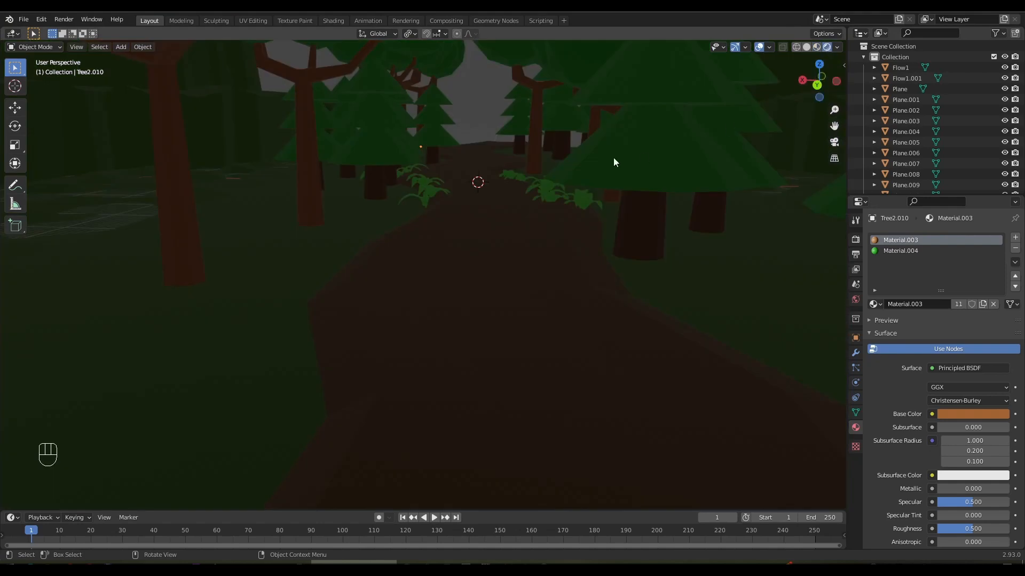
{"action": "middle_click_drag", "start_coordinate": [614, 157], "coordinate": [575, 155]}
{"action": "middle_click_drag", "start_coordinate": [501, 90], "coordinate": [472, 138]}
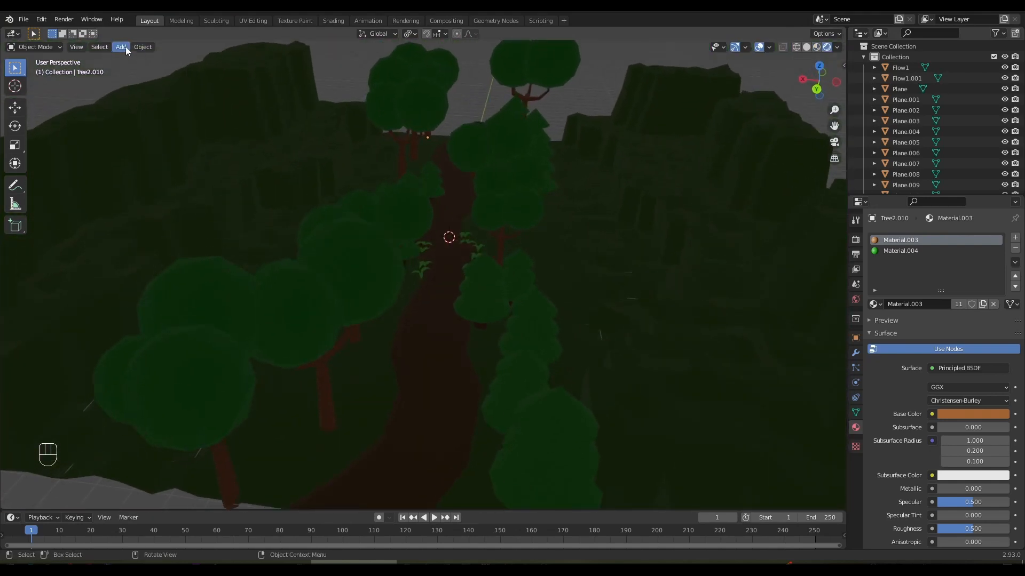
{"action": "left_click", "coordinate": [229, 203]}
Move the Sun about 5.17 m in X, -31.89 m in Y and 76.75 m in Z, and trackball-rotate it about -37.8° and 34.4°.
{"action": "scroll", "coordinate": [425, 232], "scroll_direction": "down", "scroll_amount": 6}
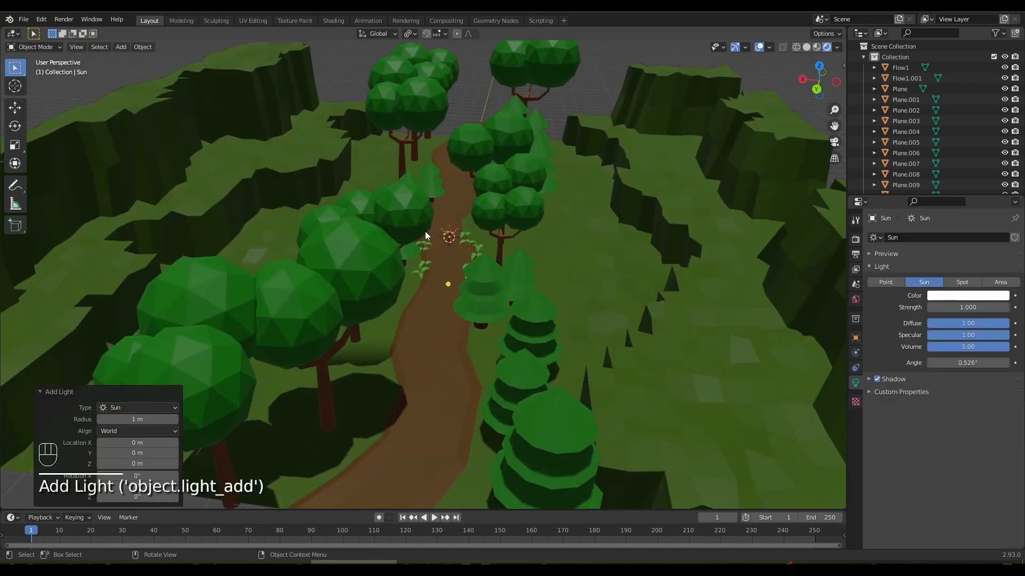
{"action": "left_click", "coordinate": [463, 188]}
{"action": "scroll", "coordinate": [460, 187], "scroll_direction": "up", "scroll_amount": 8}
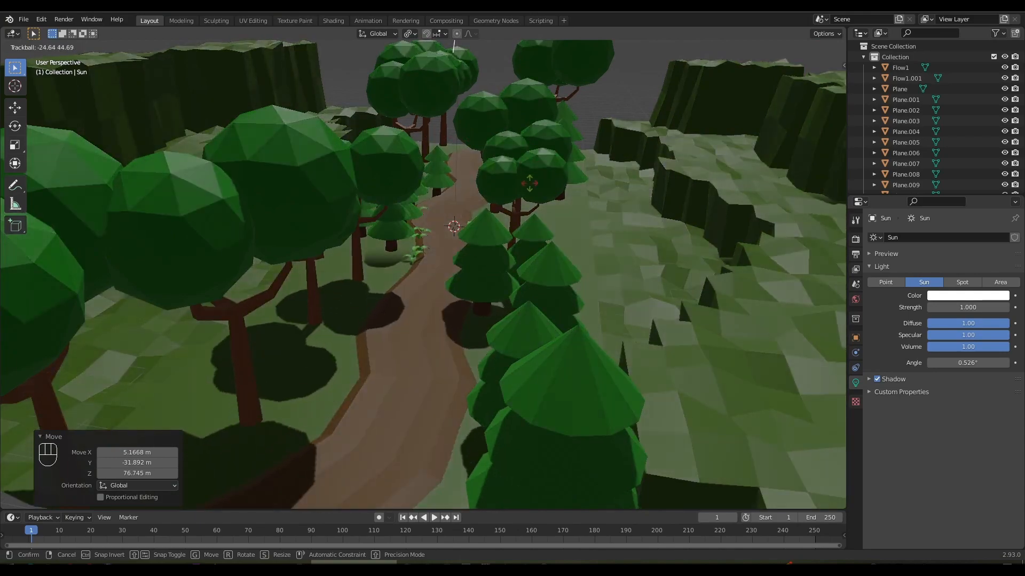
{"action": "left_click", "coordinate": [522, 174]}
Set the Sun light's strength to 2.330 and view its shadows along the path.
{"action": "middle_click_drag", "start_coordinate": [520, 171], "coordinate": [795, 166]}
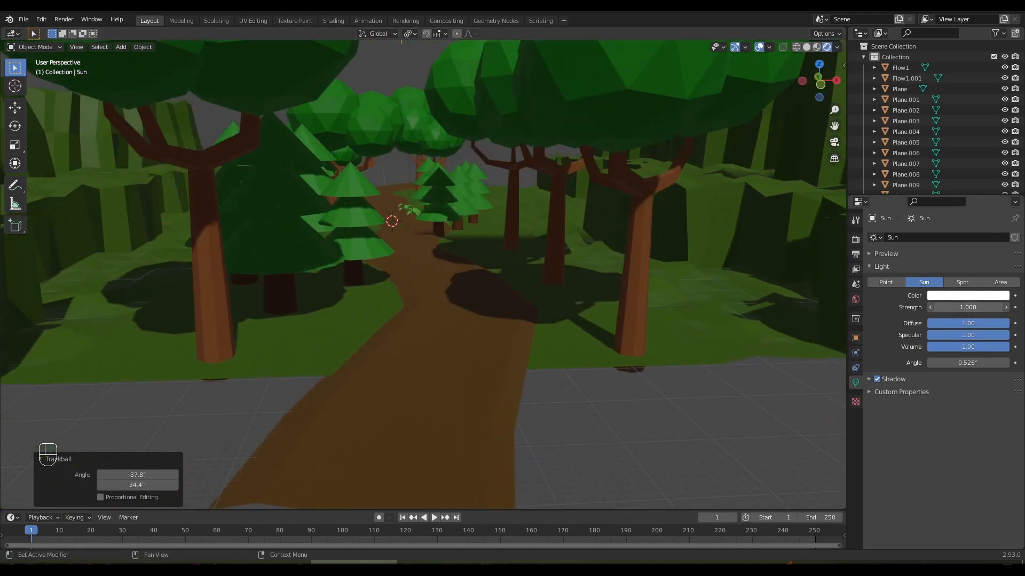
{"action": "left_click_drag", "start_coordinate": [968, 308], "coordinate": [987, 307]}
{"action": "middle_click_drag", "start_coordinate": [864, 289], "coordinate": [561, 240], "text": "shift"}
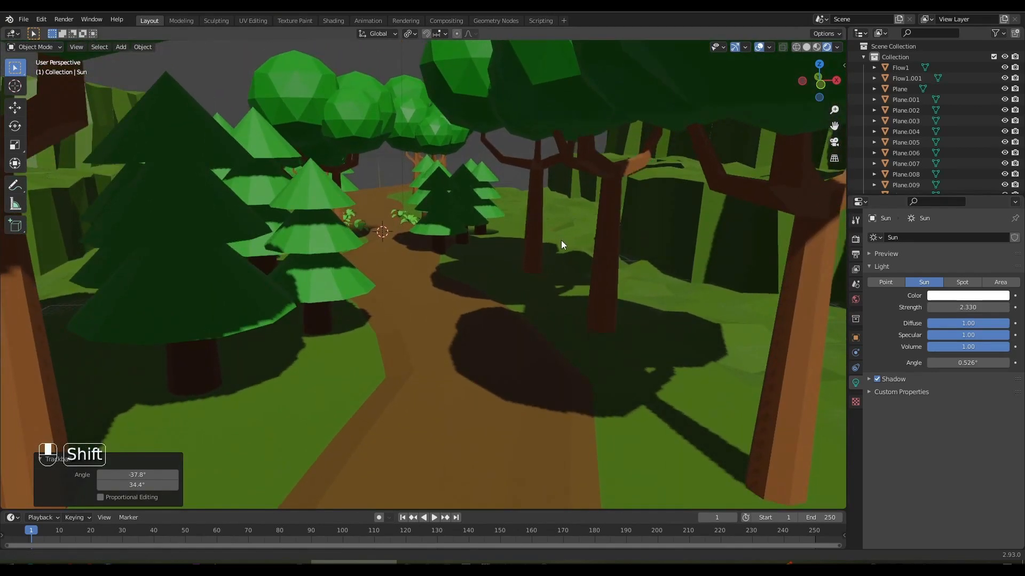